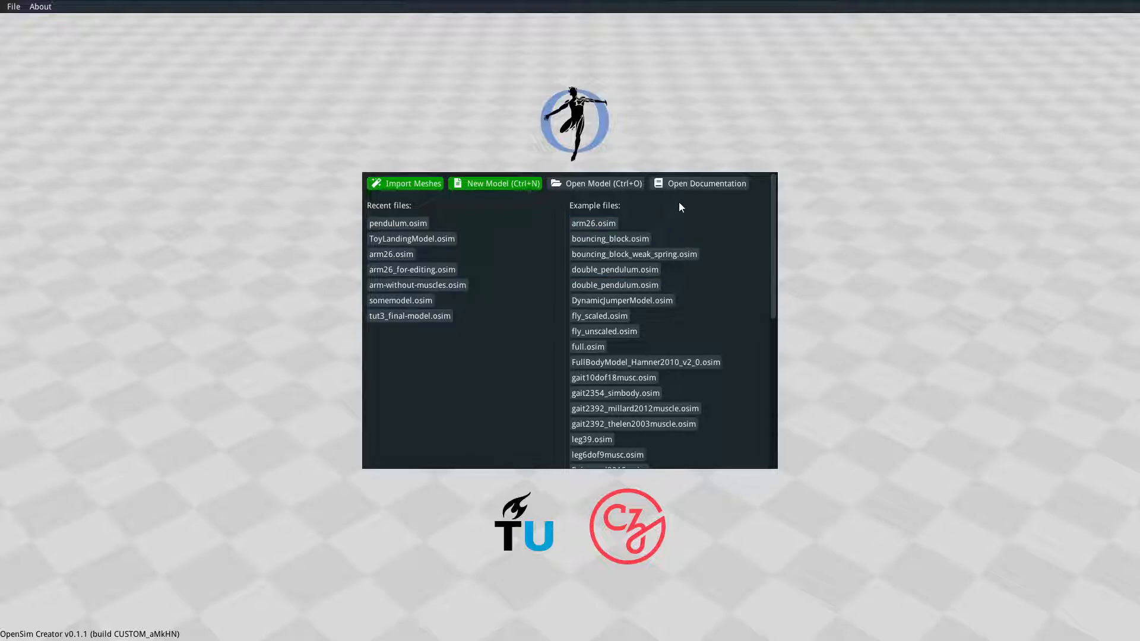
# - Open the documentation's "Make a Bouncing Block" tutorial and read through its Create the Foot section
pyautogui.click(704, 183)
pyautogui.hotkey('alt', 'Tab')
pyautogui.hotkey('alt', 'Tab')
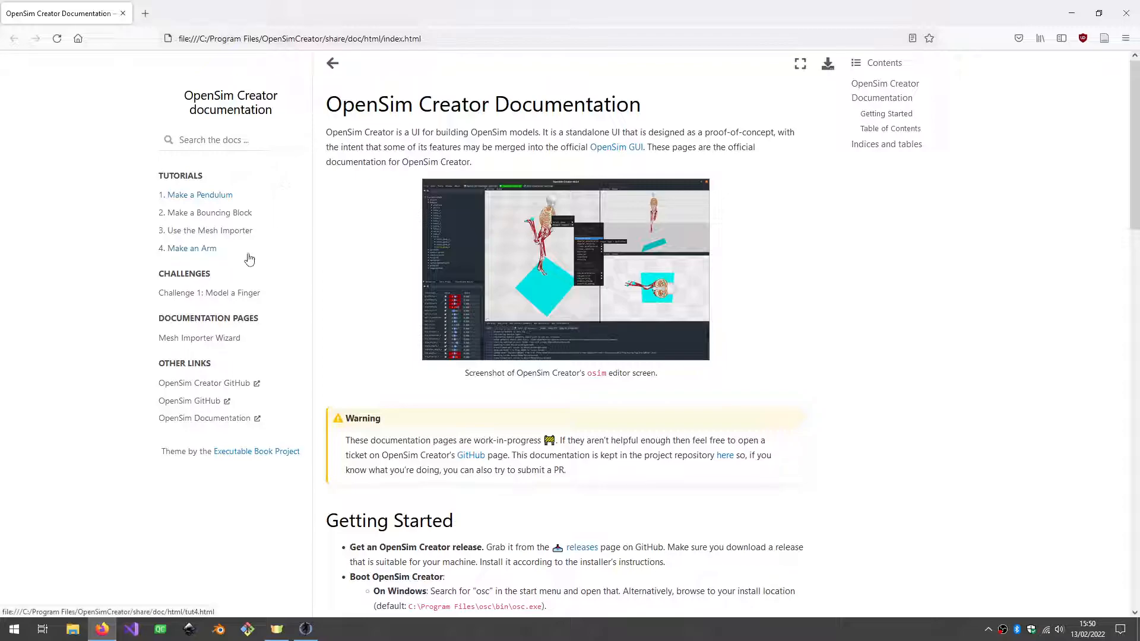
pyautogui.click(209, 218)
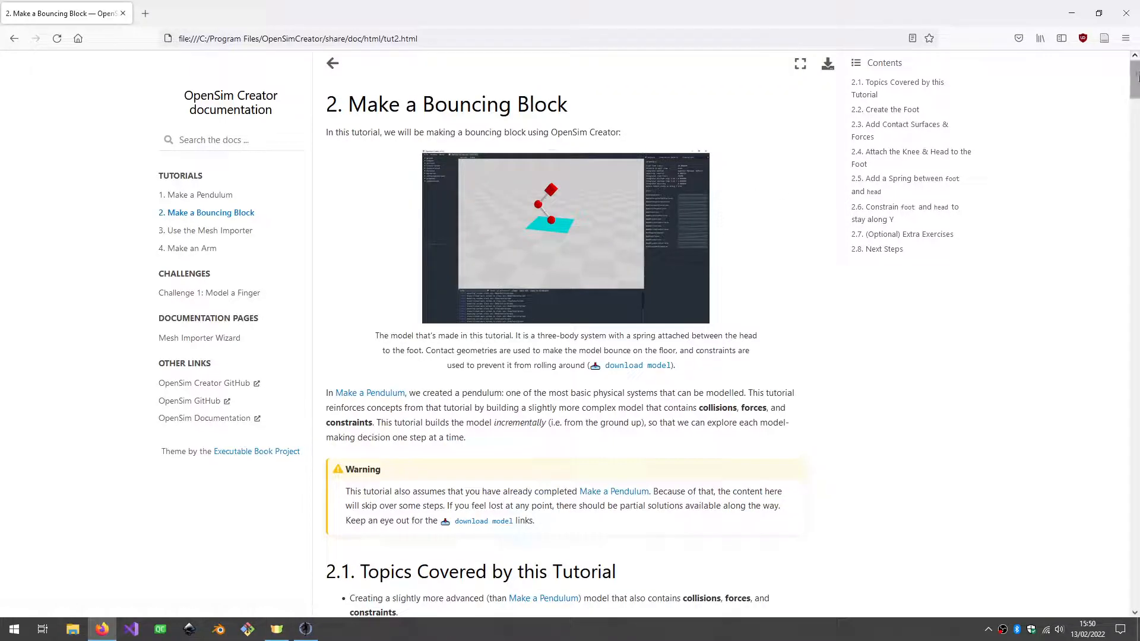
pyautogui.scroll(-3, 995, 217)
pyautogui.scroll(-6, 985, 235)
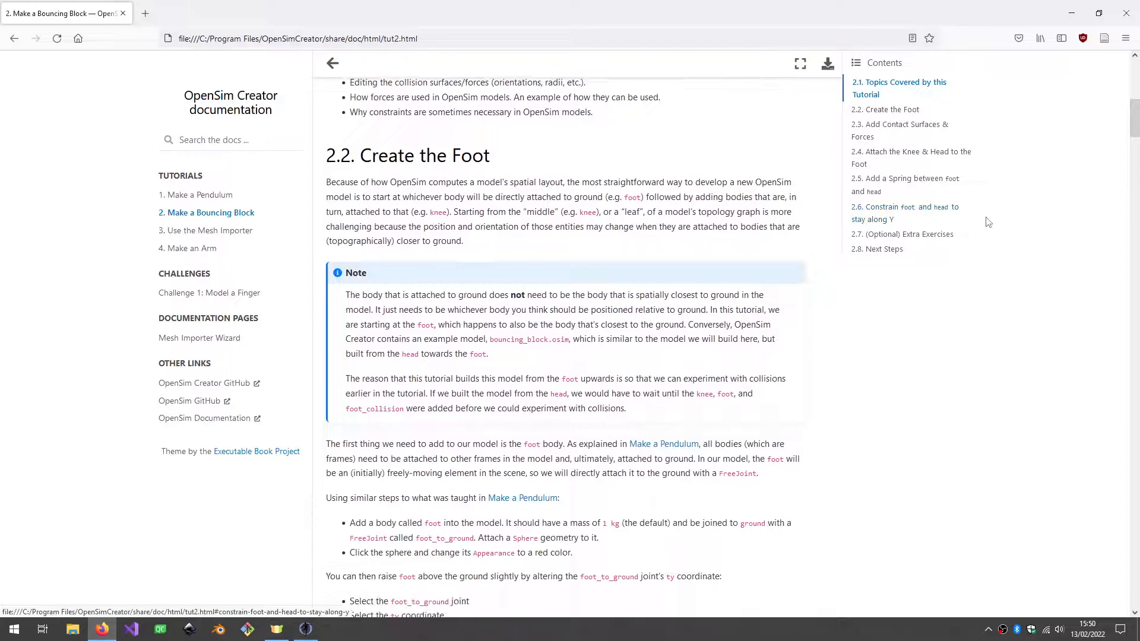
pyautogui.scroll(-1, 890, 318)
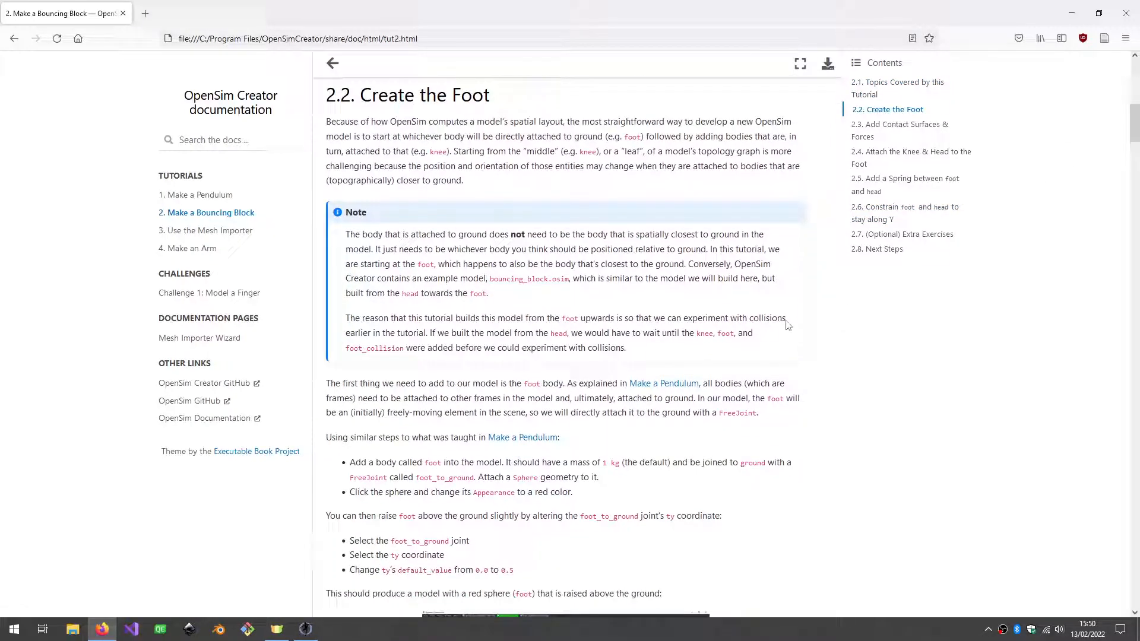
pyautogui.scroll(-2, 1134, 128)
pyautogui.moveTo(1134, 128); pyautogui.dragTo(1134, 76)
# - Switch back to OpenSim Creator and create a new empty model
pyautogui.hotkey('alt', 'Tab')
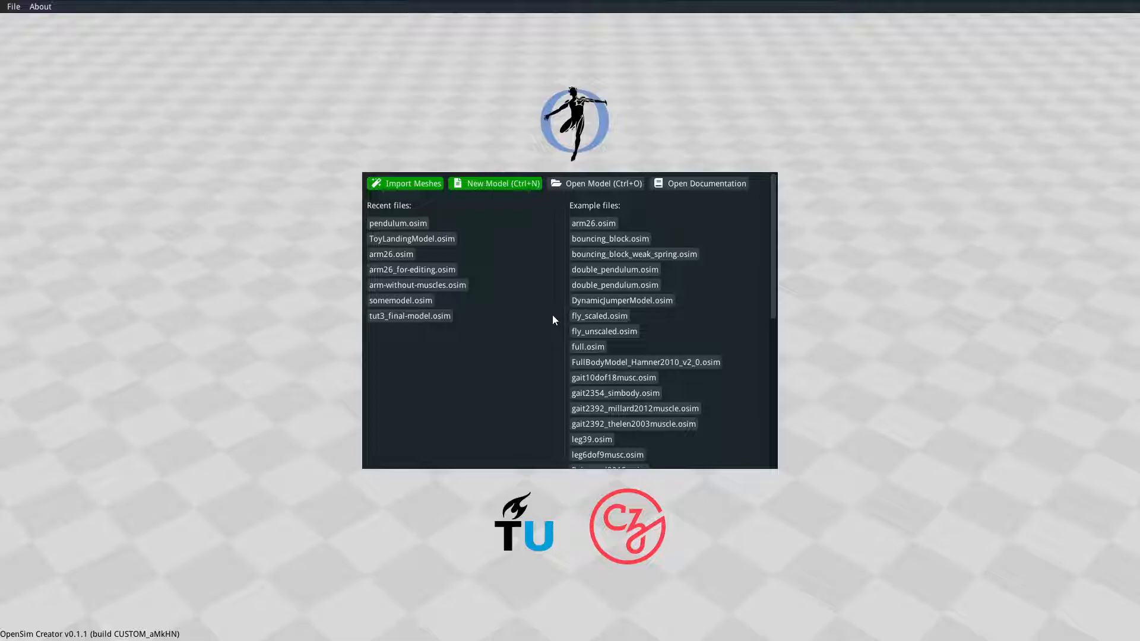
pyautogui.click(489, 187)
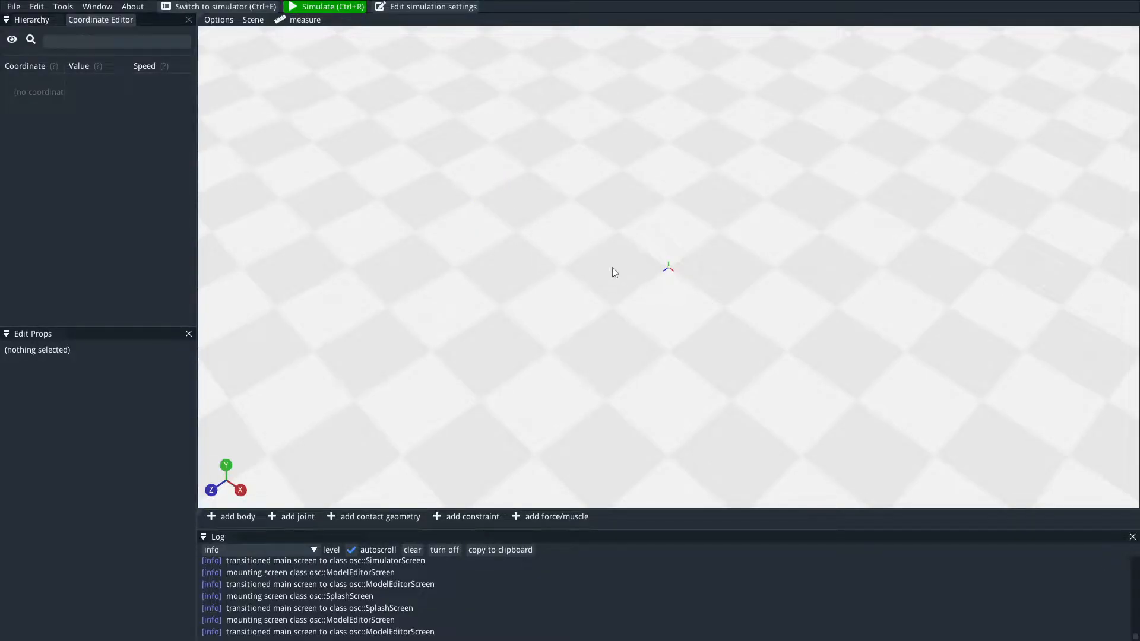
# - Switch to the browser, examine the tutorial's enlarged image of the finished bouncing block model, and return to OpenSim Creator
pyautogui.hotkey('alt', 'Tab')
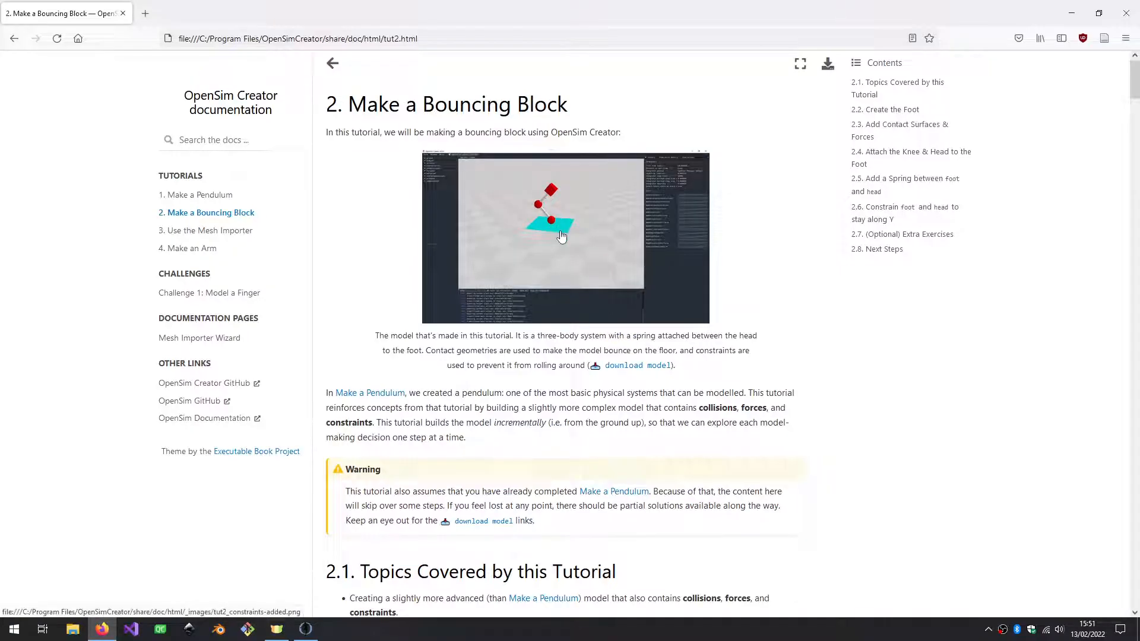
pyautogui.click(561, 237)
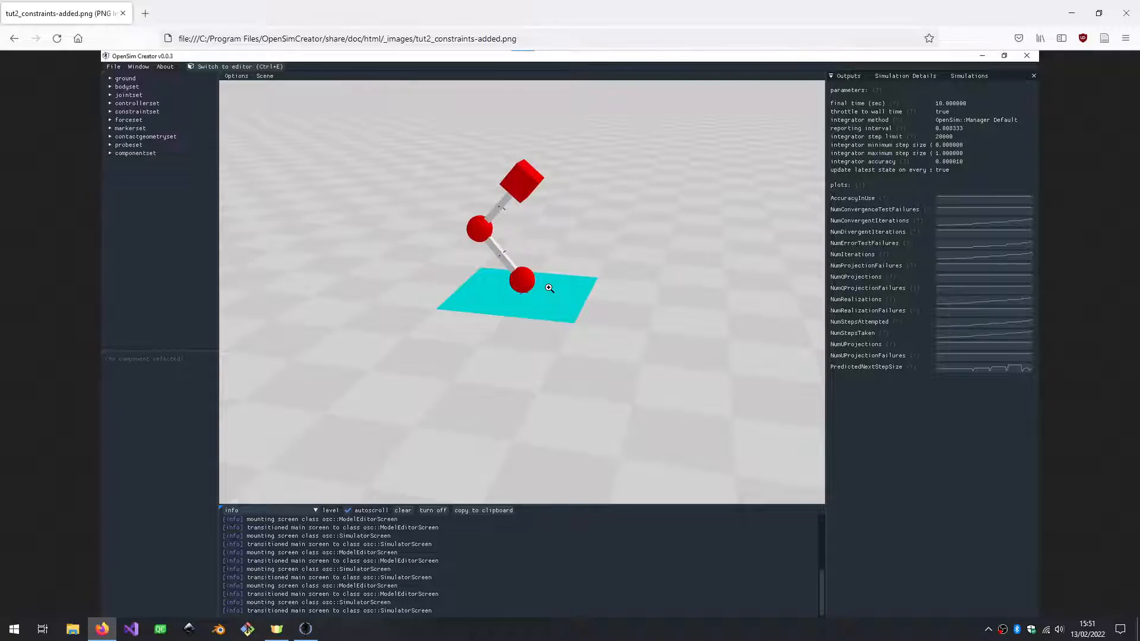
pyautogui.hotkey('alt', 'Tab')
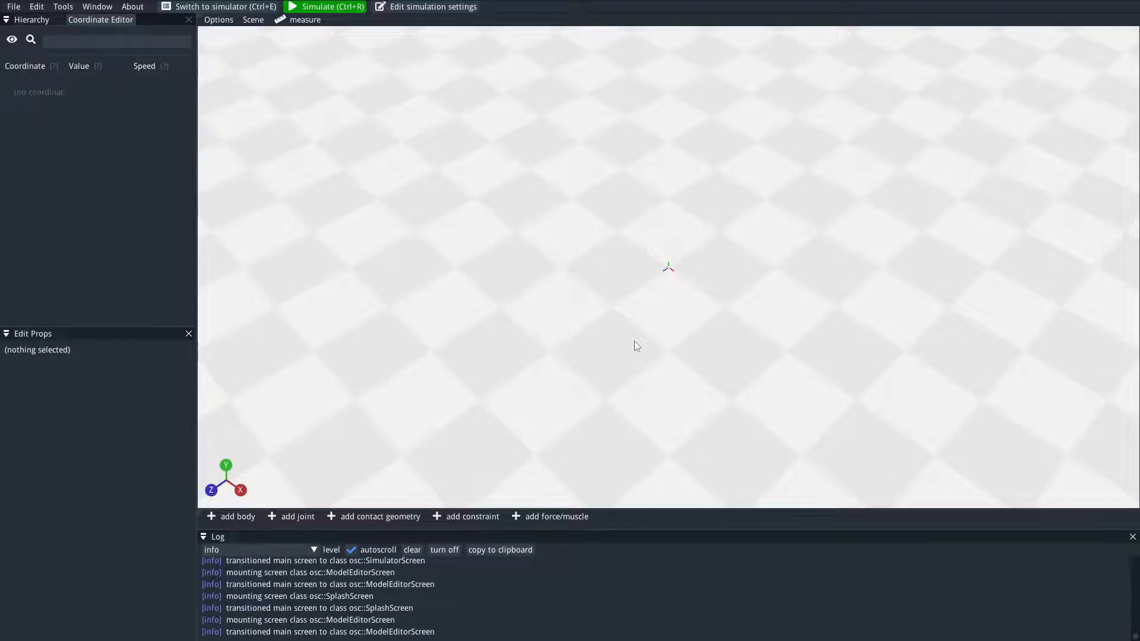
pyautogui.click(565, 301)
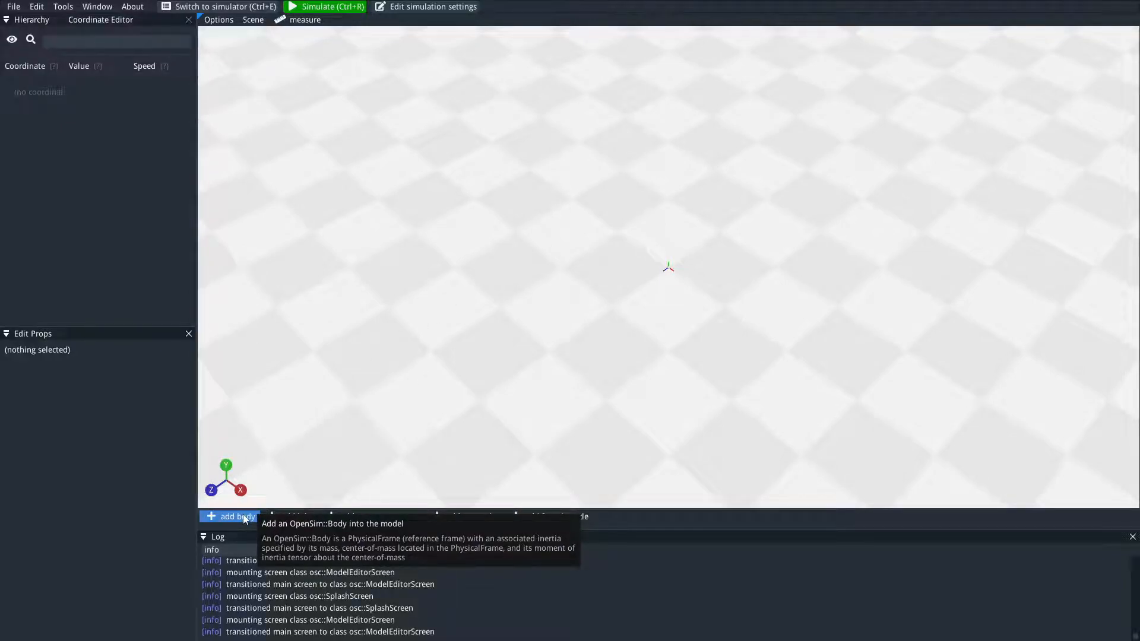
# - Hide the Actions panel and show it again
pyautogui.click(97, 7)
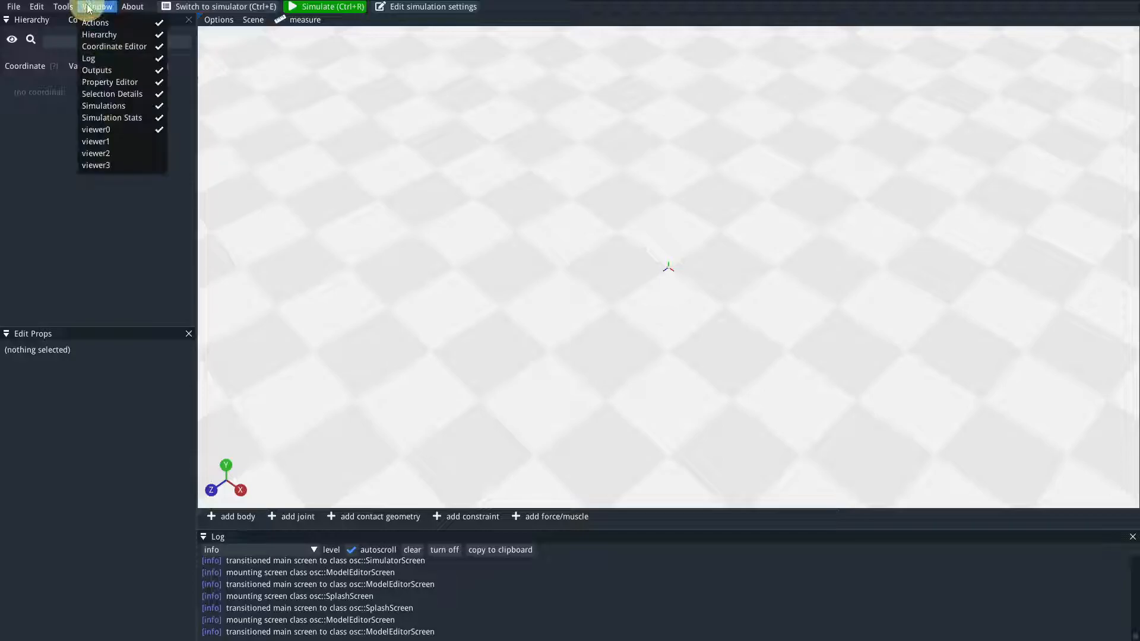
pyautogui.click(109, 22)
pyautogui.click(98, 7)
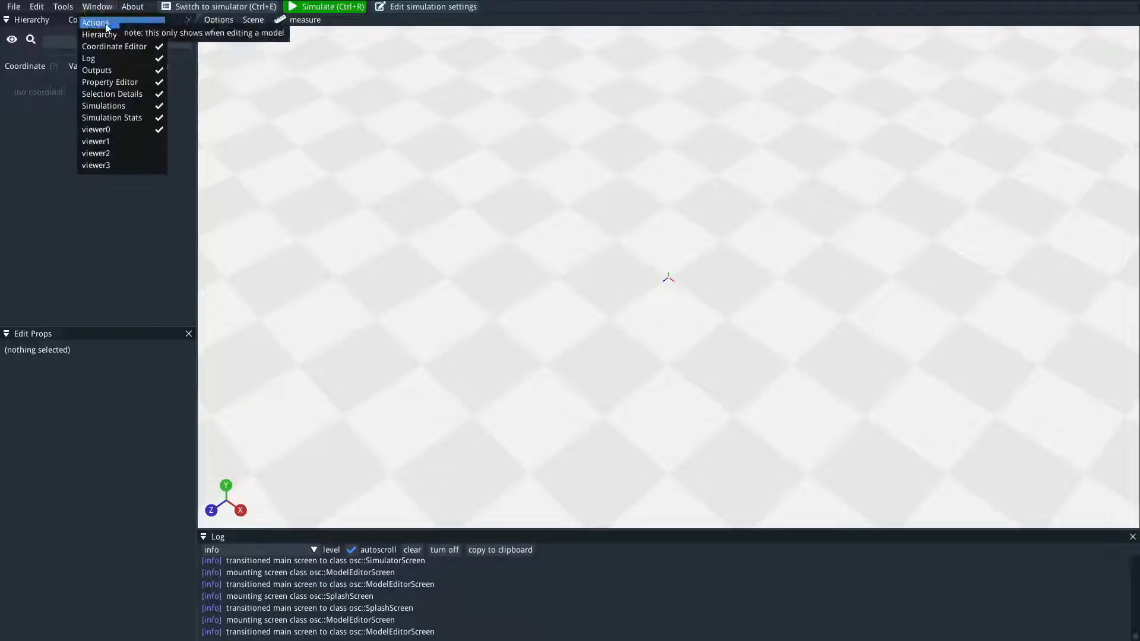
pyautogui.click(107, 24)
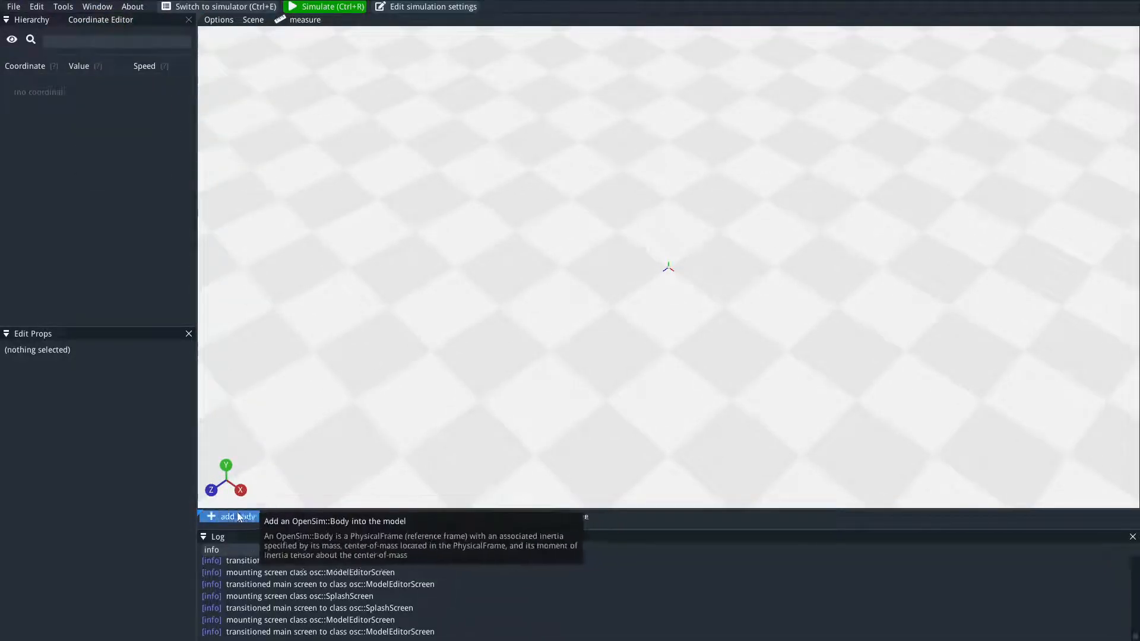
# - Start a new body named foot, joined to ground by a FreeJoint named foot_to_ground
pyautogui.click(230, 518)
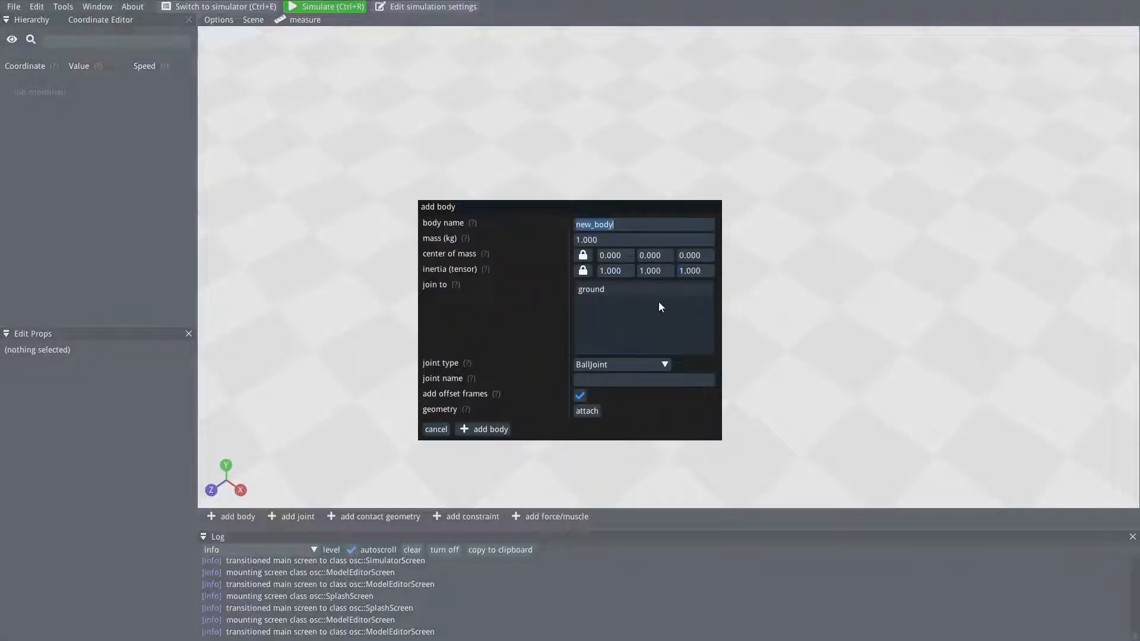
pyautogui.write('foot')
pyautogui.click(628, 237)
pyautogui.click(617, 365)
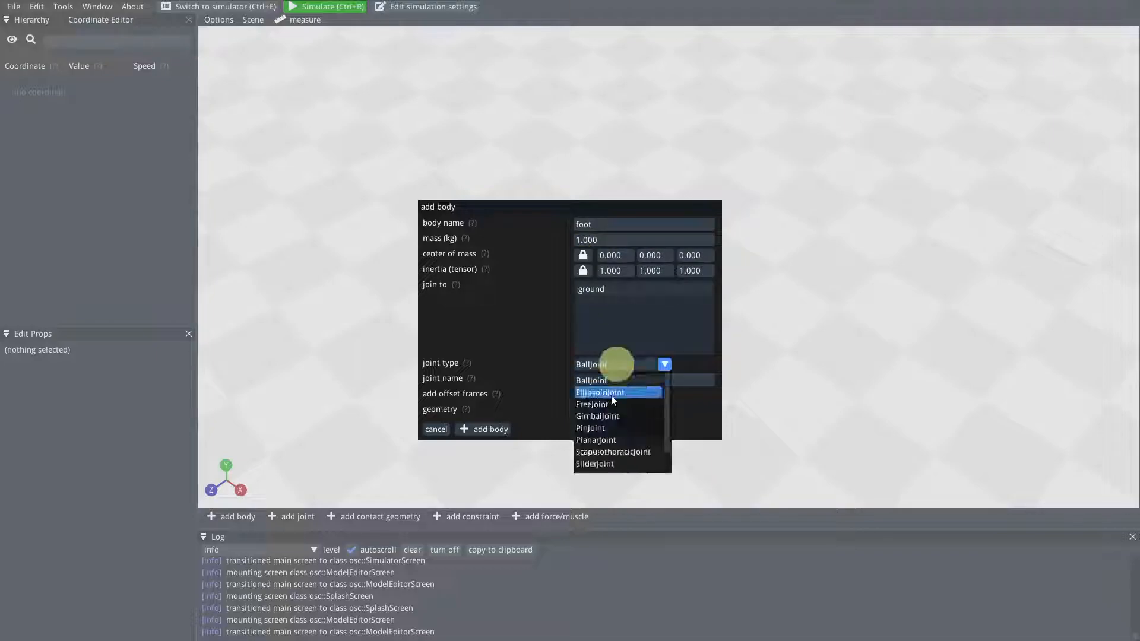
pyautogui.click(615, 404)
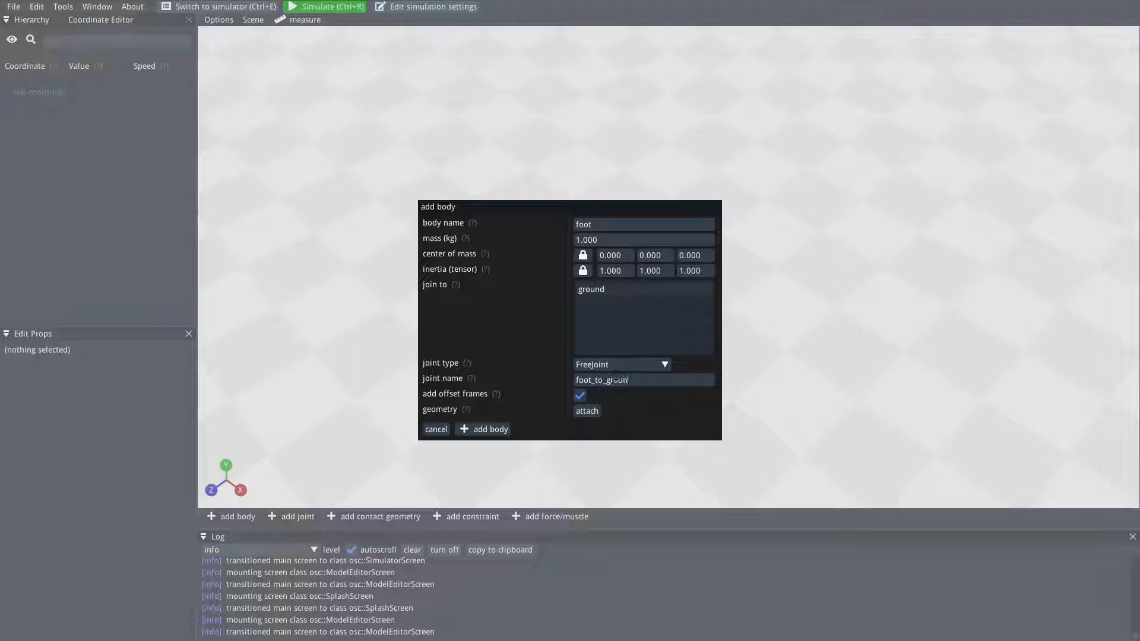
# - Attach a Sphere geometry to the foot body and add the body to the model
pyautogui.click(586, 410)
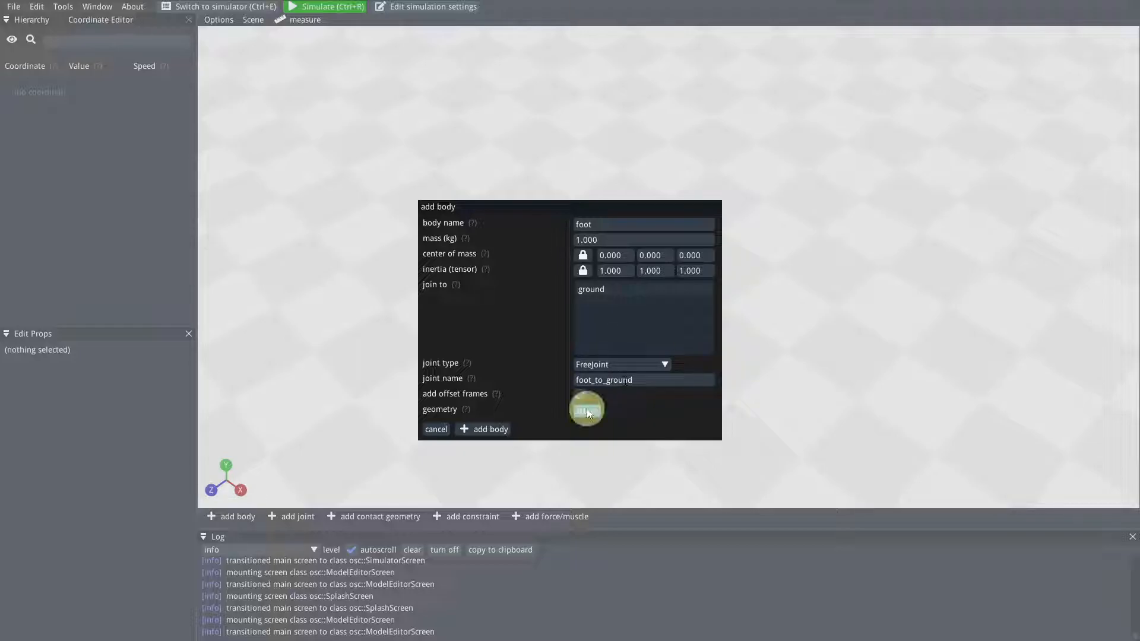
pyautogui.click(517, 221)
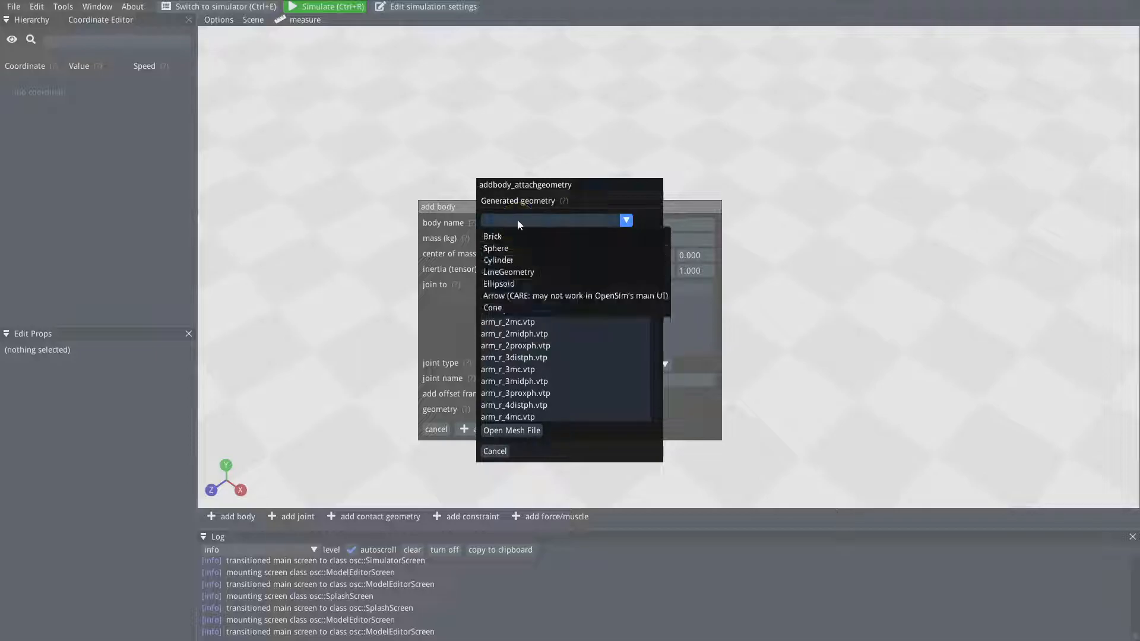
pyautogui.click(502, 249)
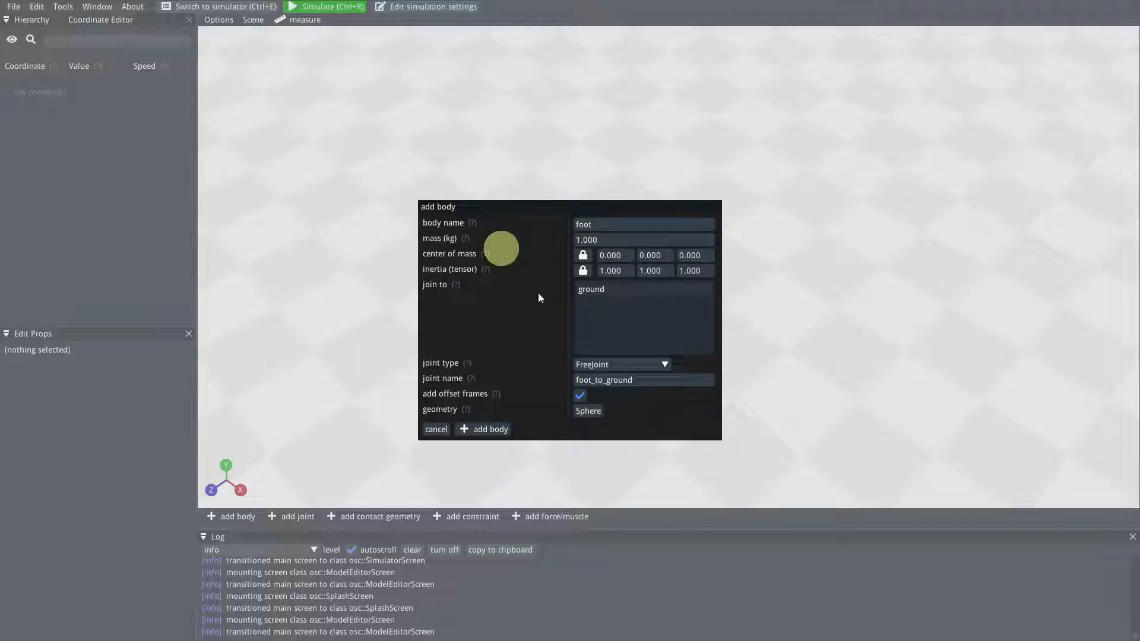
pyautogui.click(482, 429)
# - Change the foot sphere's appearance colour to pure red (255, 0, 0)
pyautogui.moveTo(724, 347); pyautogui.dragTo(722, 342)
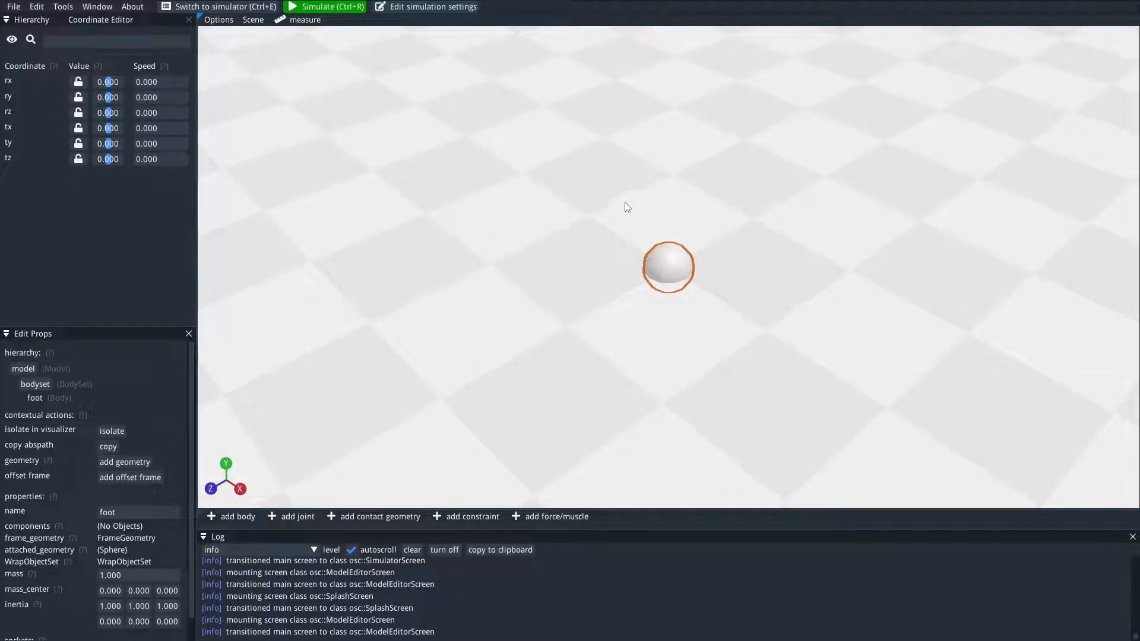
pyautogui.click(675, 267)
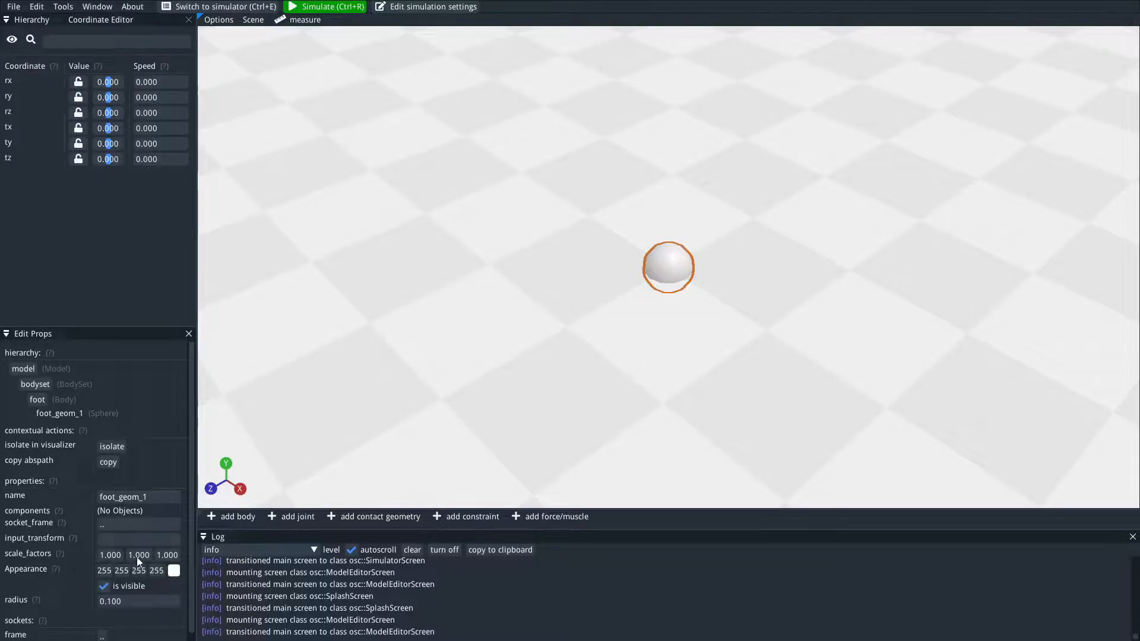
pyautogui.click(173, 571)
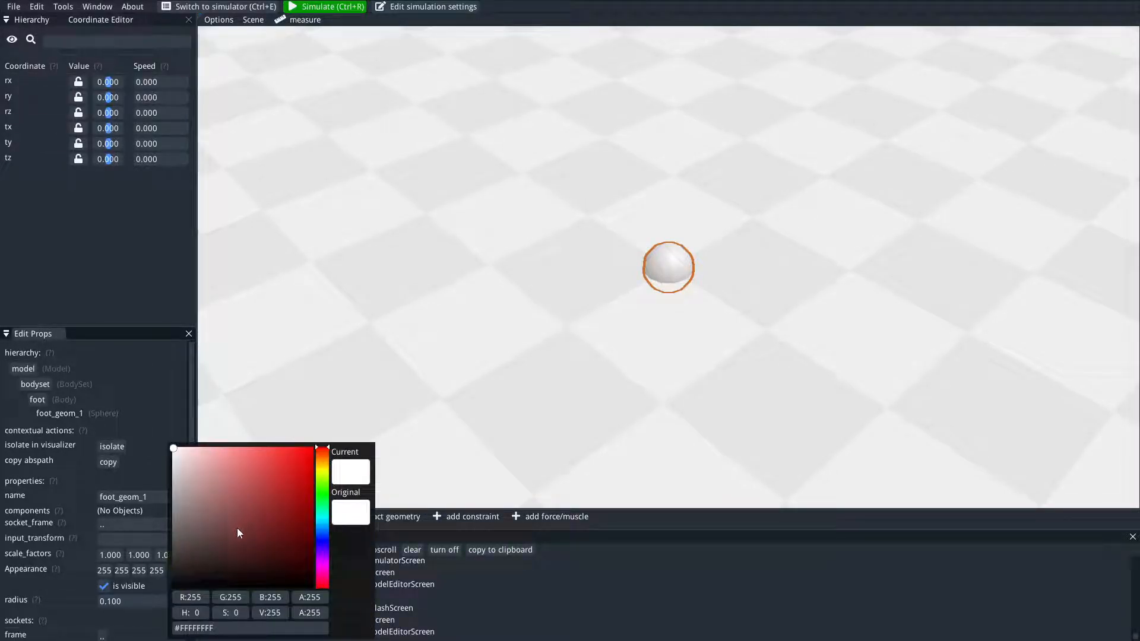
pyautogui.moveTo(237, 528); pyautogui.dragTo(532, 223)
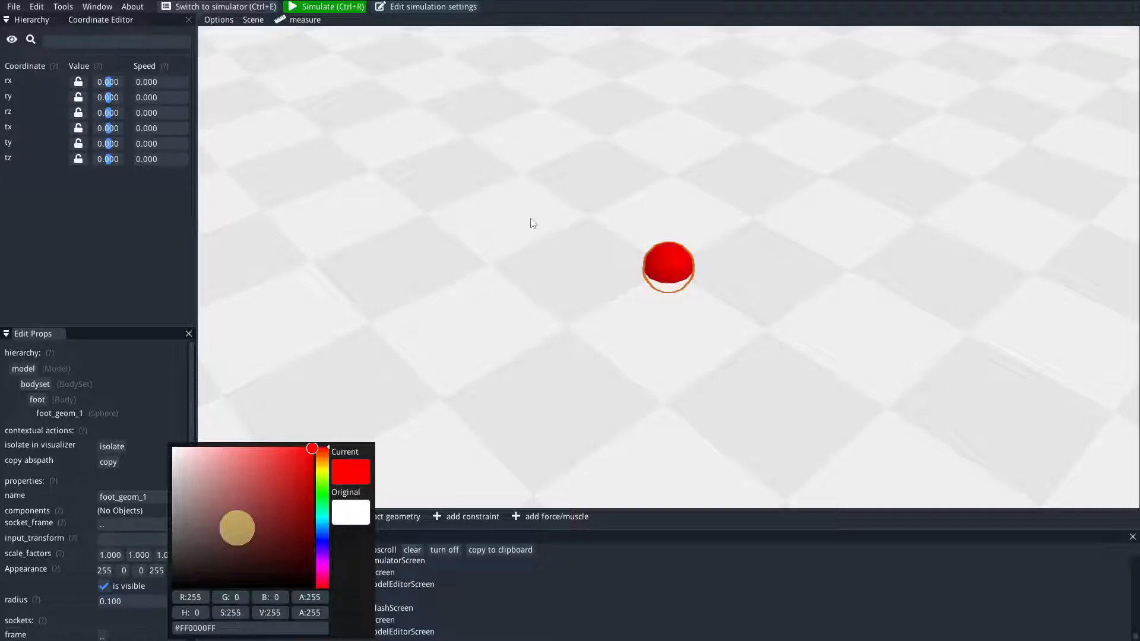
pyautogui.click(590, 210)
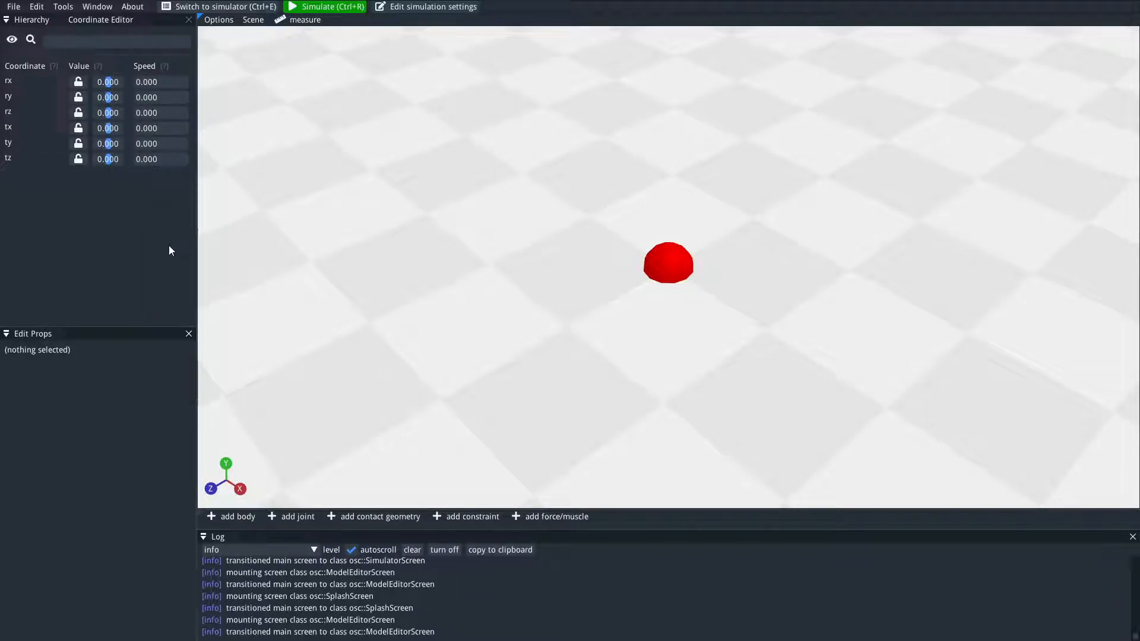
# - Set the default value of the foot_to_ground joint's ty coordinate to 0.5
pyautogui.click(24, 20)
pyautogui.click(18, 102)
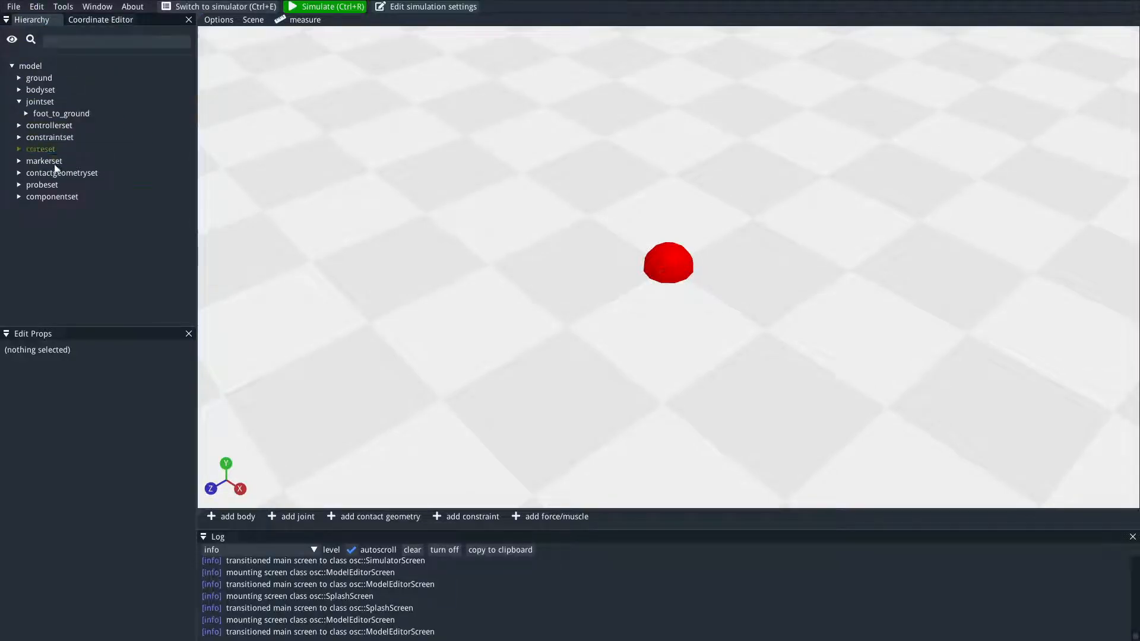
pyautogui.click(80, 115)
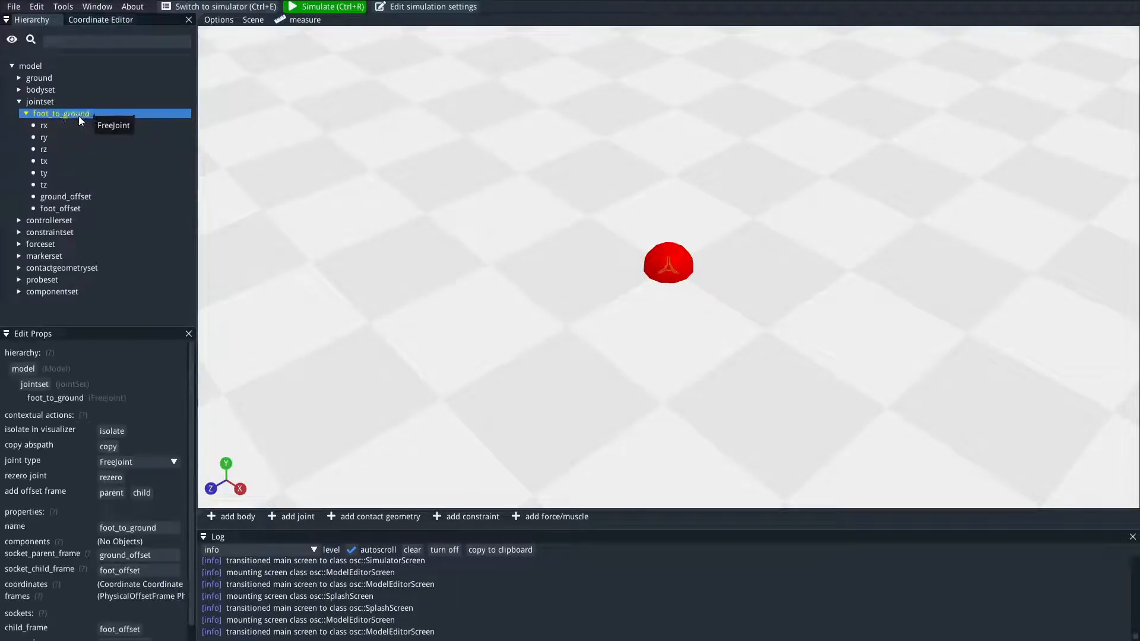
pyautogui.click(39, 173)
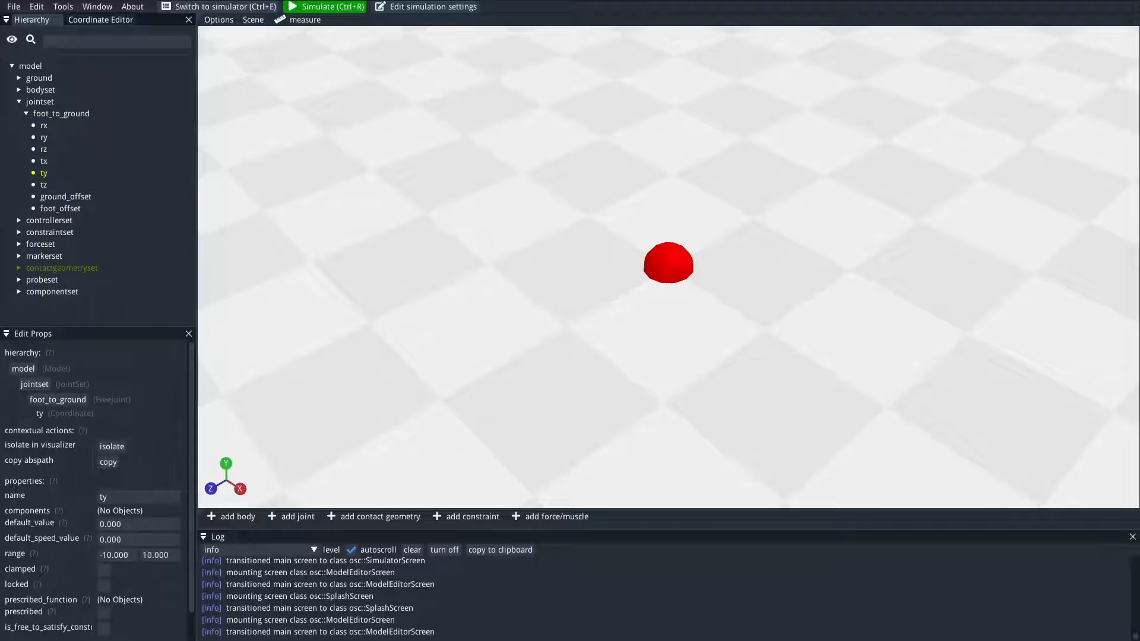
pyautogui.click(144, 525)
pyautogui.write('0')
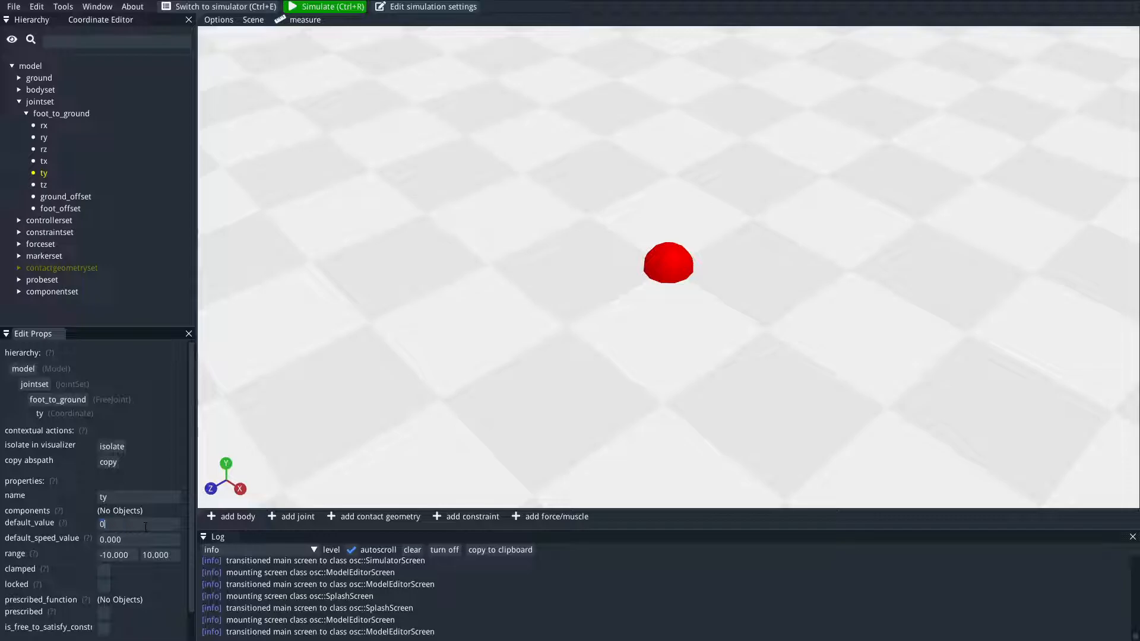
pyautogui.write('.5')
pyautogui.press('Return')
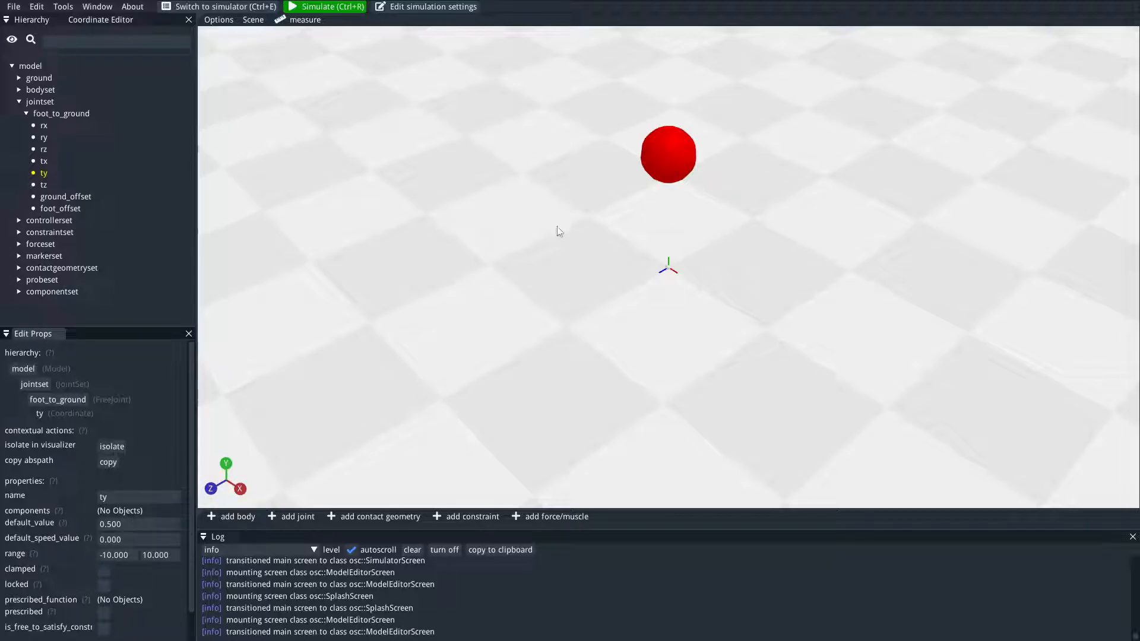
# - Run a simulation of the model, scrub it back to time 0.000, and return to the model editor
pyautogui.moveTo(557, 223); pyautogui.dragTo(568, 208)
pyautogui.moveTo(753, 195); pyautogui.dragTo(743, 260, button='right')
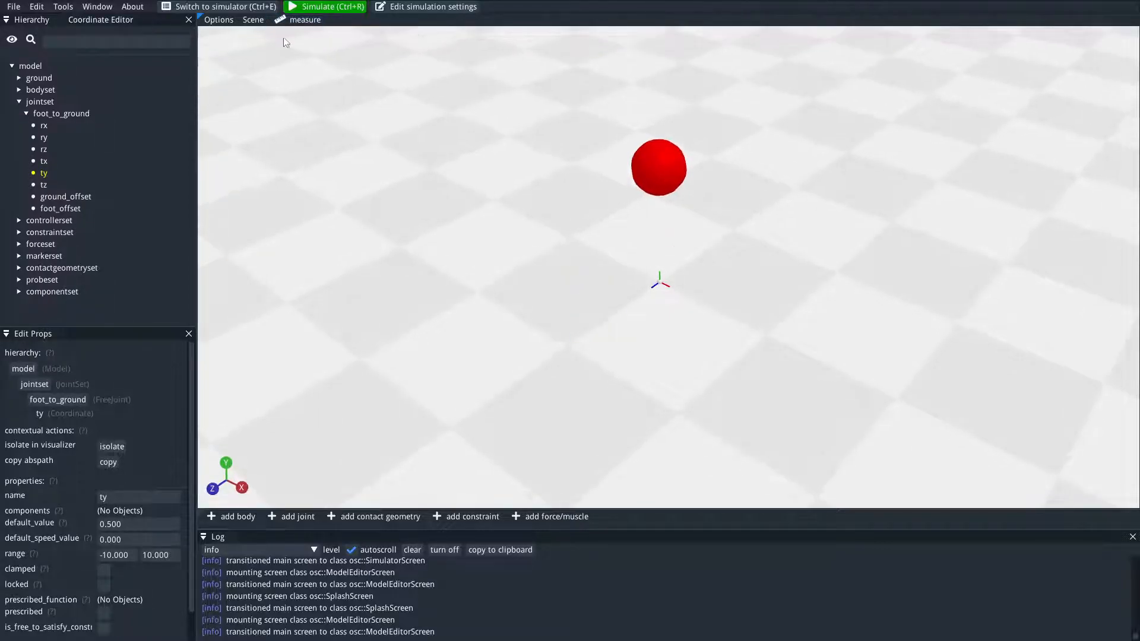
pyautogui.click(325, 8)
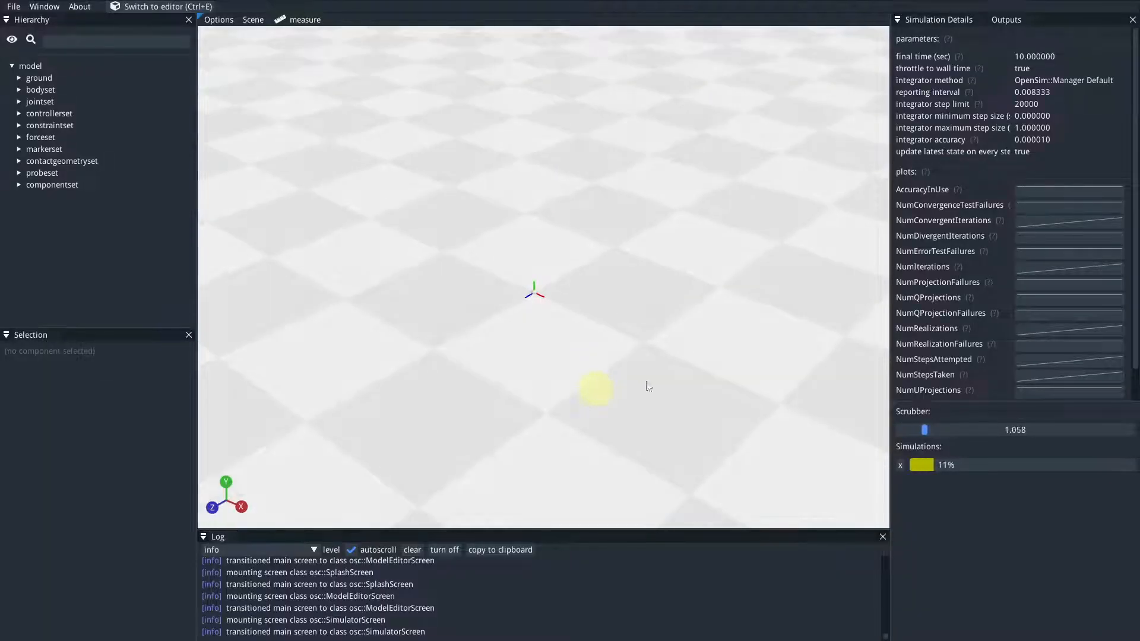
pyautogui.moveTo(909, 432); pyautogui.dragTo(892, 431)
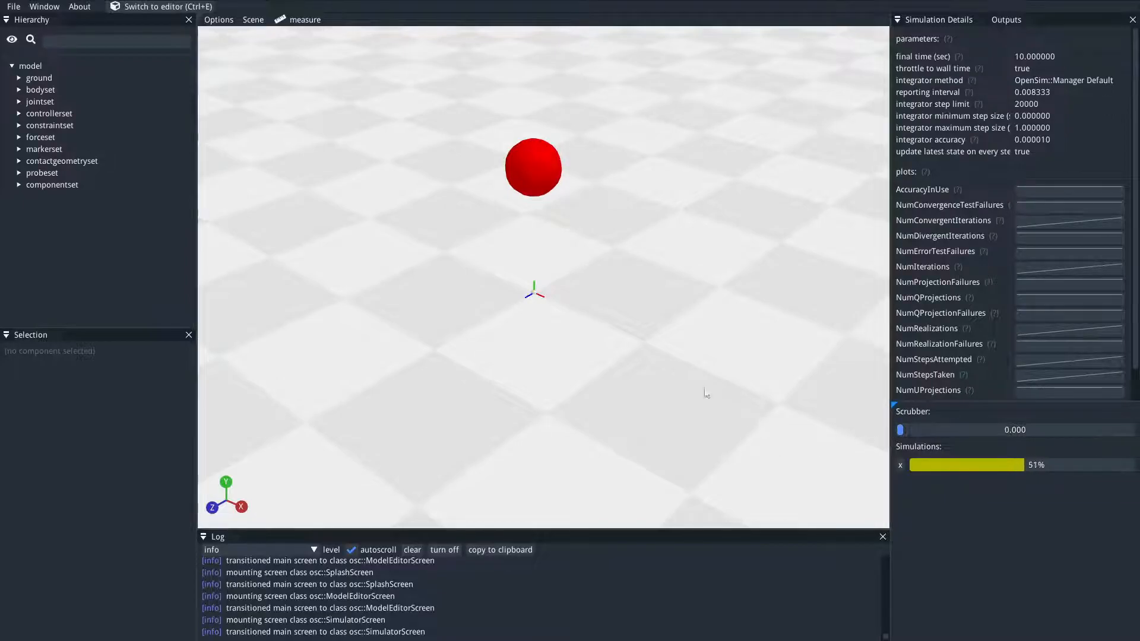
pyautogui.click(168, 7)
pyautogui.moveTo(572, 329); pyautogui.dragTo(606, 317)
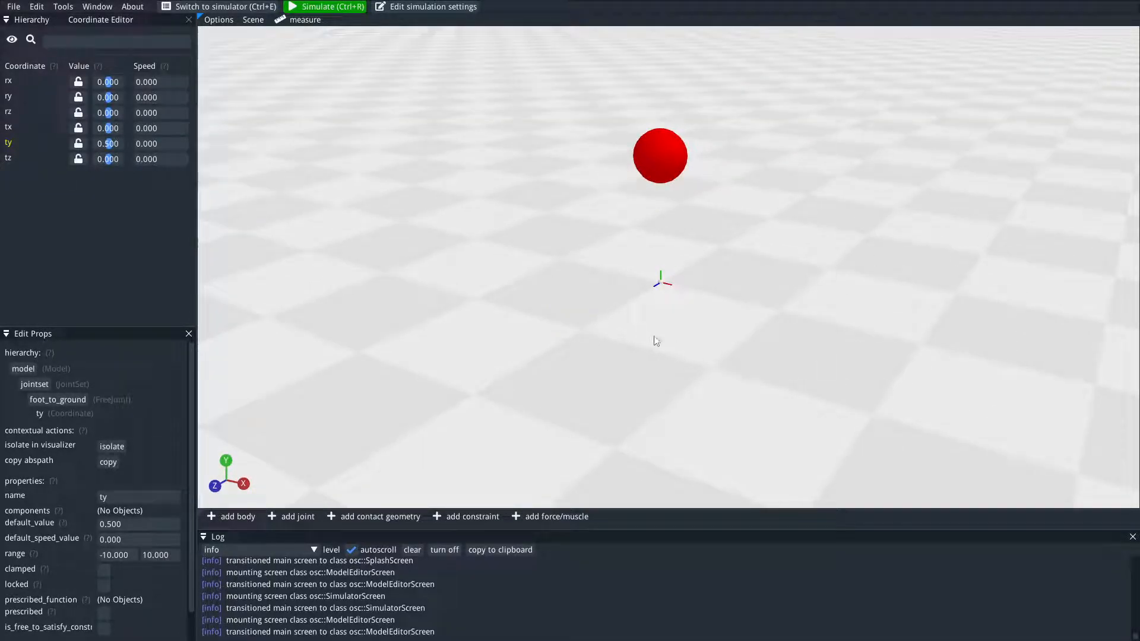
pyautogui.moveTo(623, 331); pyautogui.dragTo(640, 358)
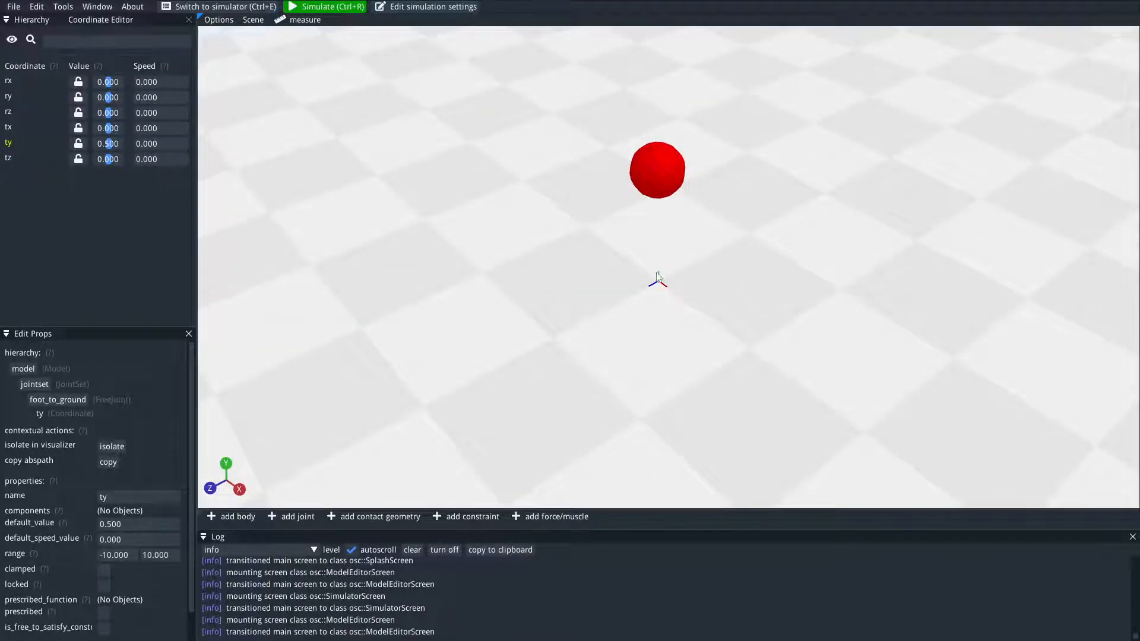
pyautogui.moveTo(659, 284)
pyautogui.moveTo(748, 350)
pyautogui.mouseDown()
pyautogui.moveTo(801, 305)
pyautogui.moveTo(771, 330)
pyautogui.mouseUp()
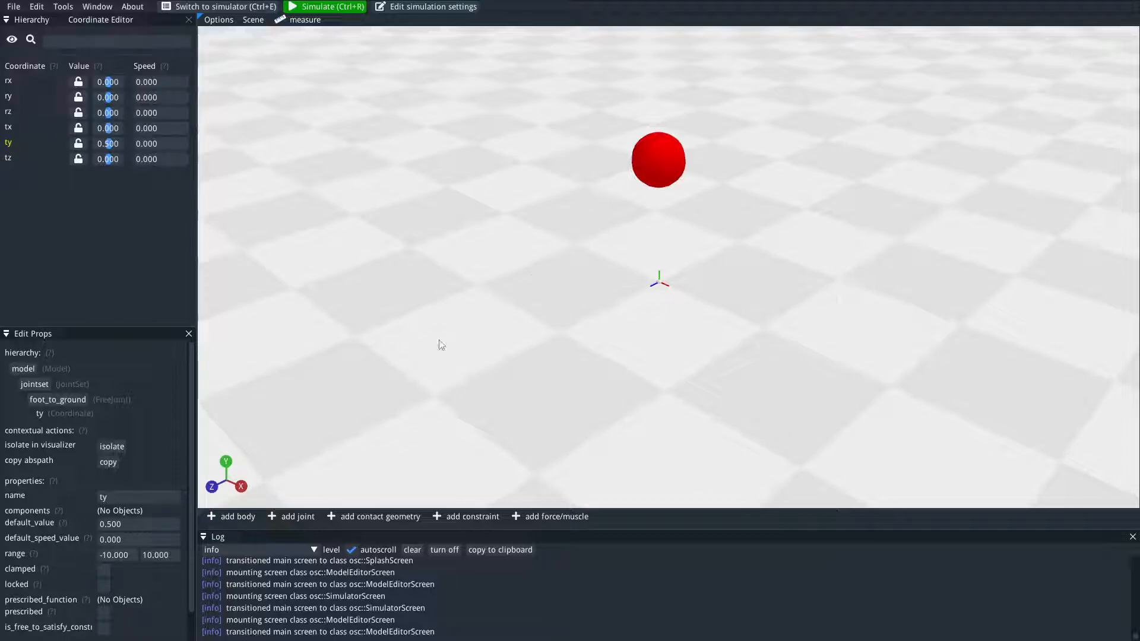
# - Add a ContactHalfSpace named floor_contact, with a third orientation value of -1.5707, attached to the ground frame
pyautogui.click(385, 517)
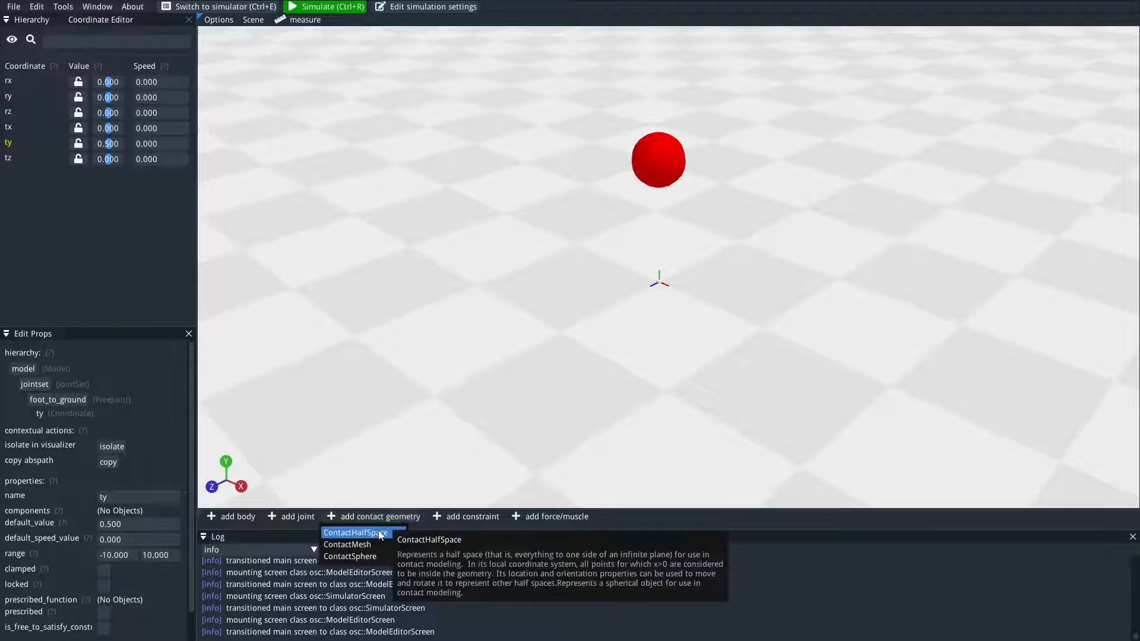
pyautogui.click(381, 533)
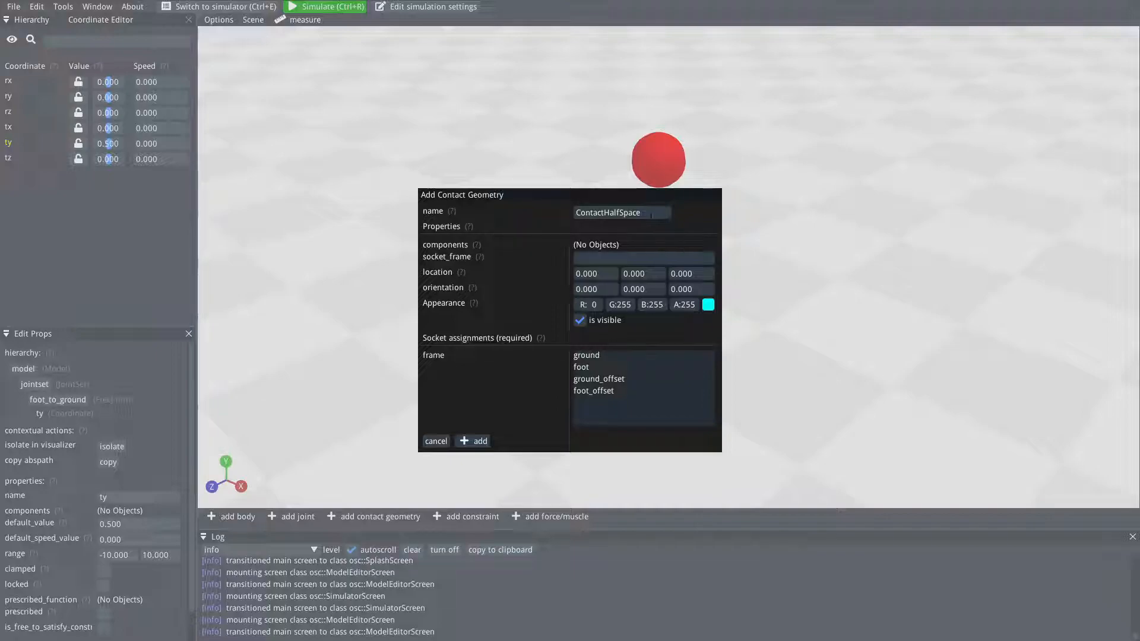
pyautogui.doubleClick(652, 215)
pyautogui.write('floor_contact')
pyautogui.click(681, 289)
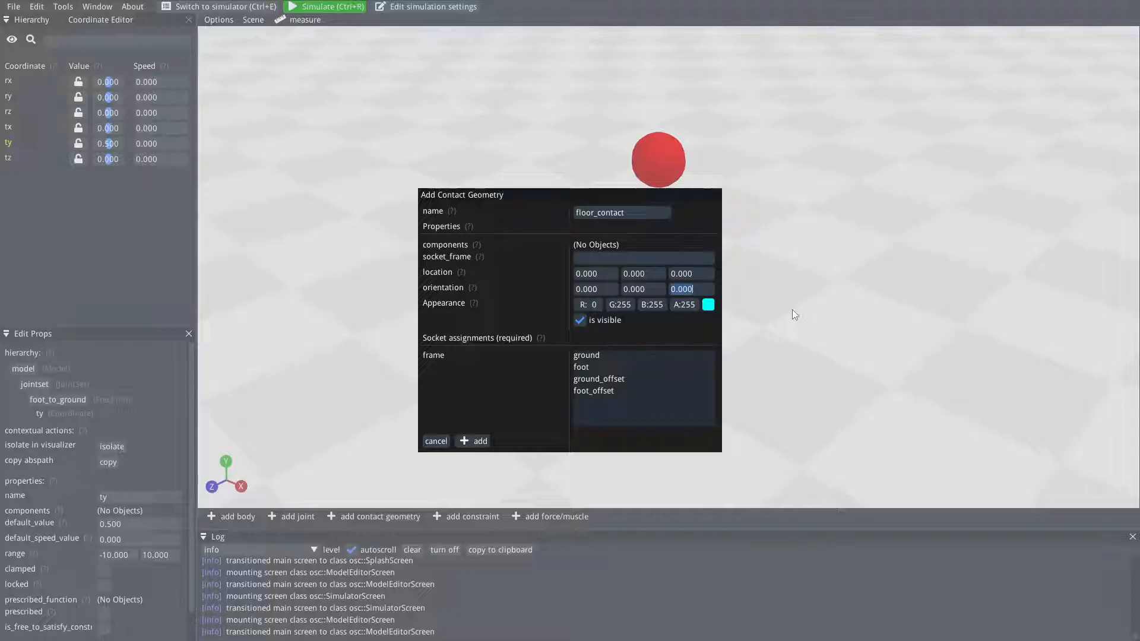
pyautogui.write('-1.5707')
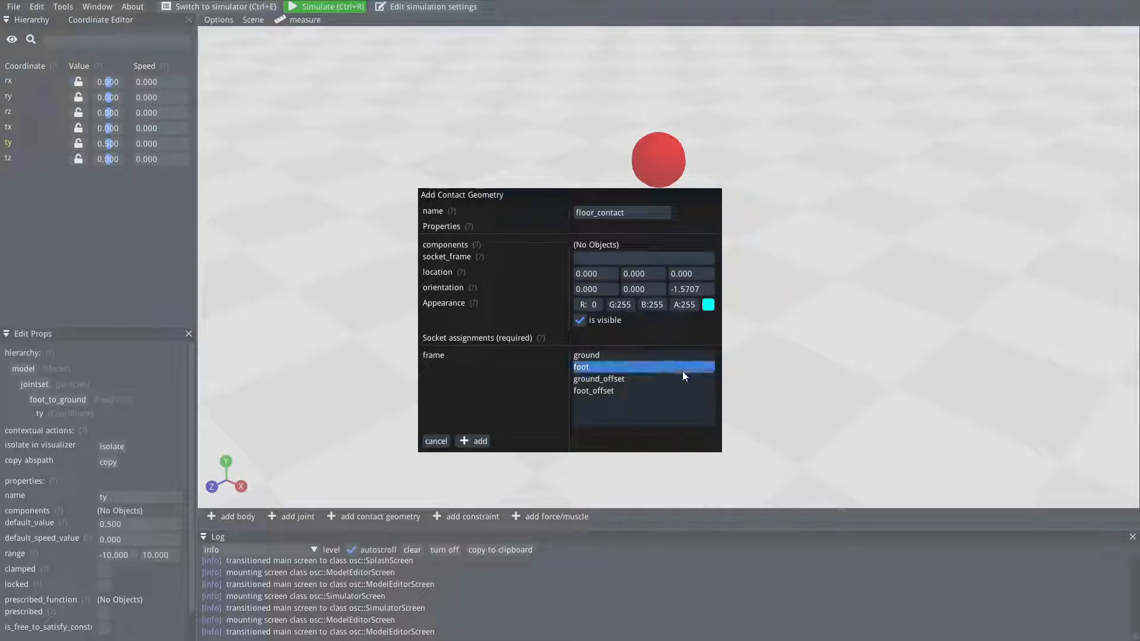
pyautogui.click(604, 355)
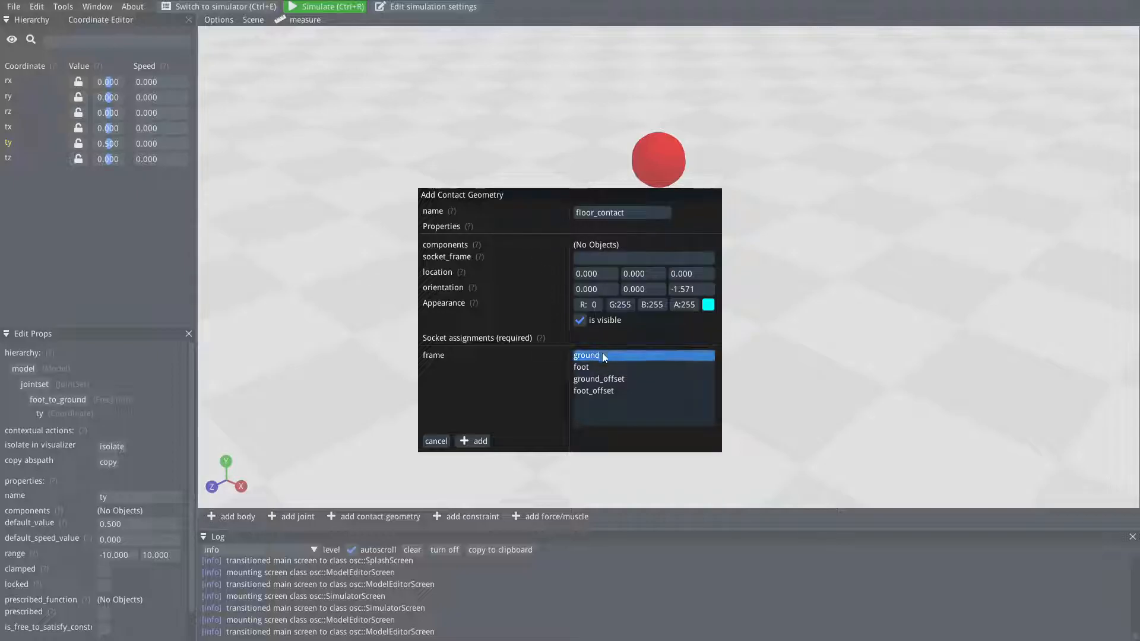
pyautogui.click(479, 440)
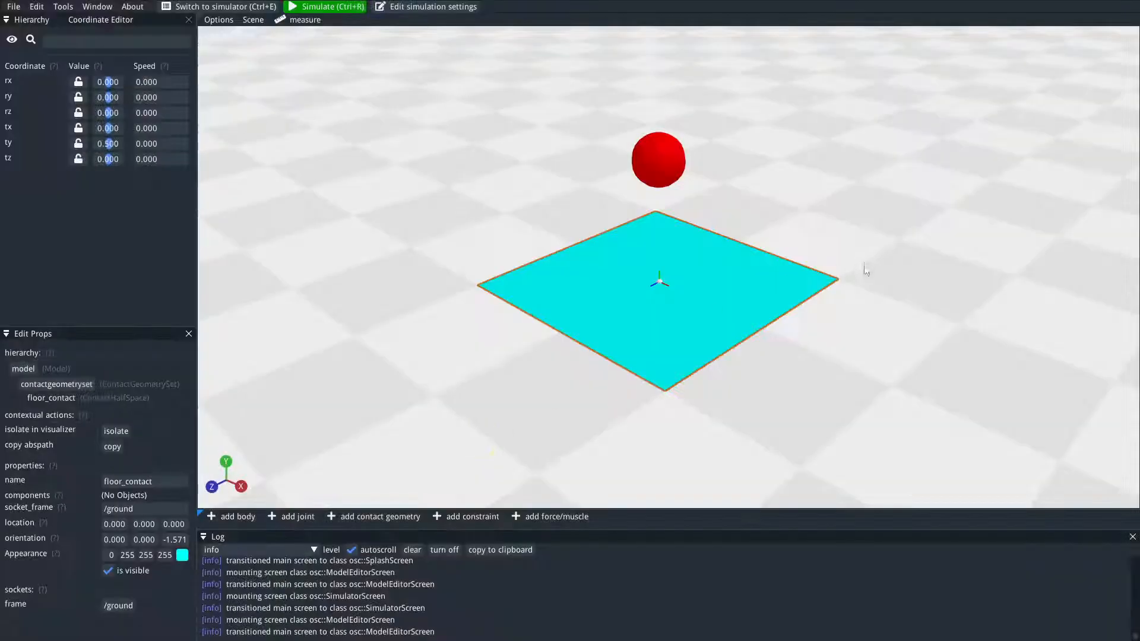
# - Try a third orientation value of 0 on floor_contact, then undo the change
pyautogui.moveTo(887, 429)
pyautogui.mouseDown()
pyautogui.moveTo(995, 425)
pyautogui.moveTo(891, 426)
pyautogui.mouseUp()
pyautogui.click(733, 264)
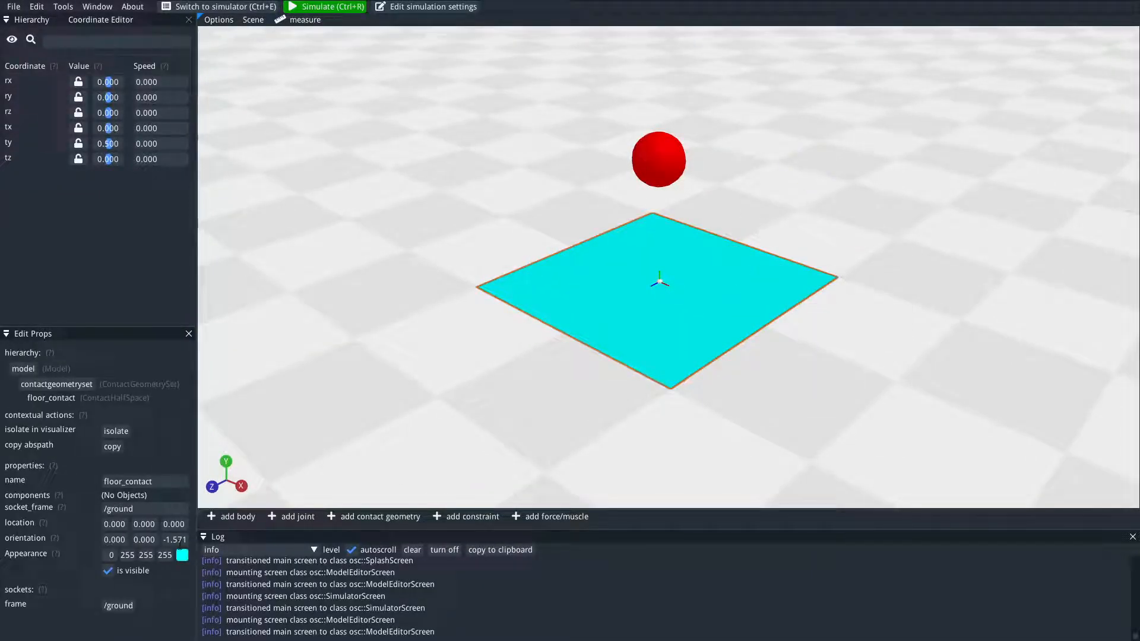
pyautogui.click(175, 539)
pyautogui.write('0')
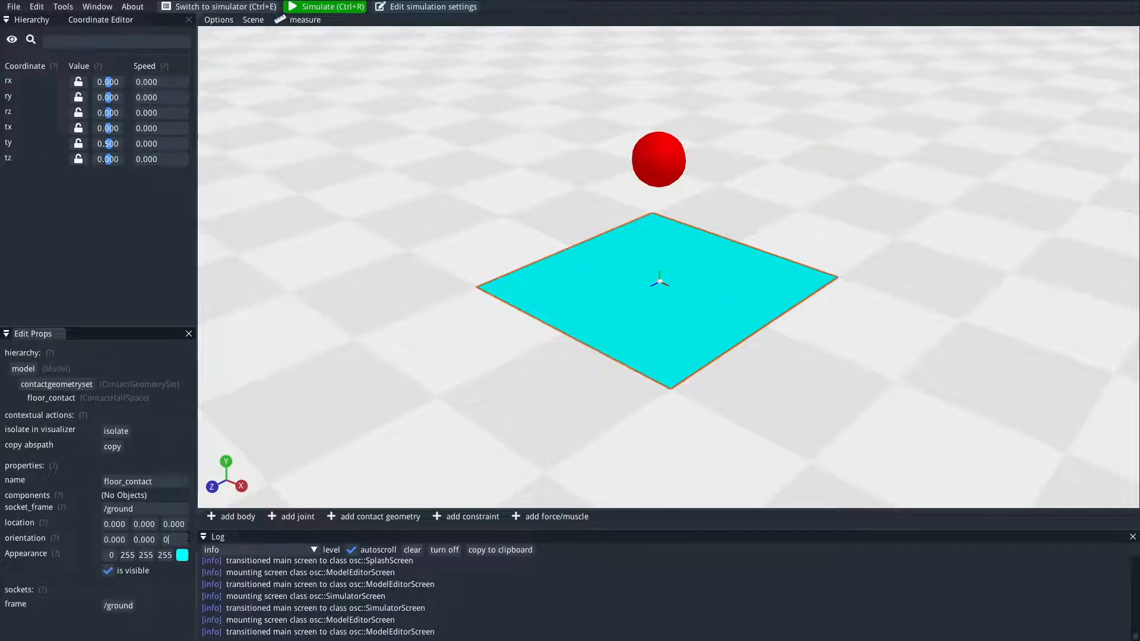
pyautogui.press('Return')
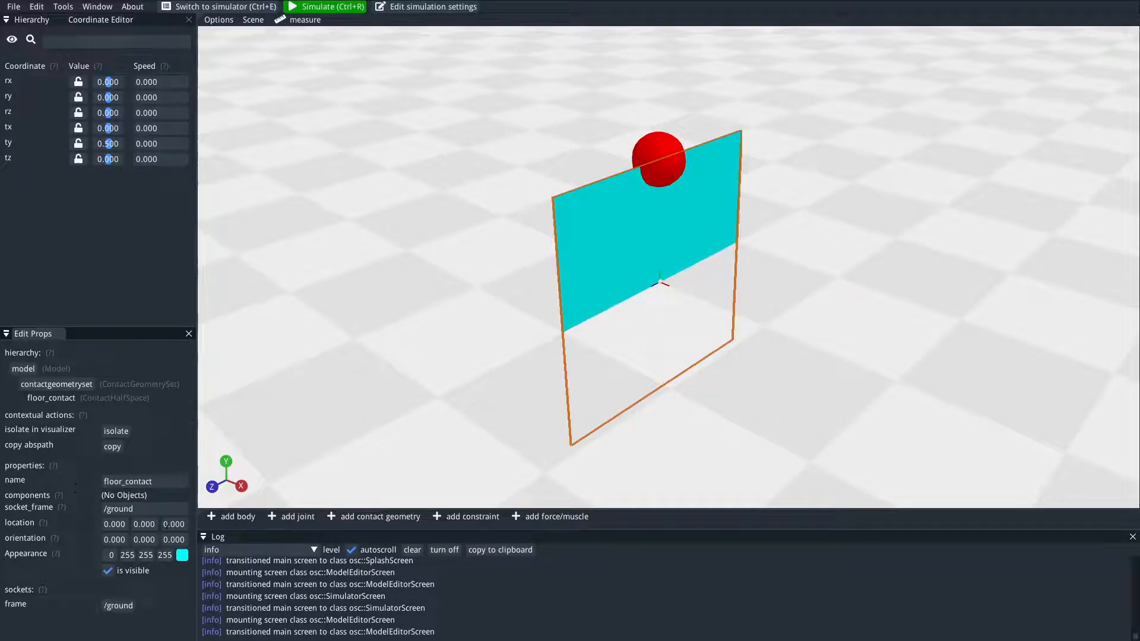
pyautogui.moveTo(377, 333); pyautogui.dragTo(455, 308)
pyautogui.click(36, 8)
pyautogui.click(52, 23)
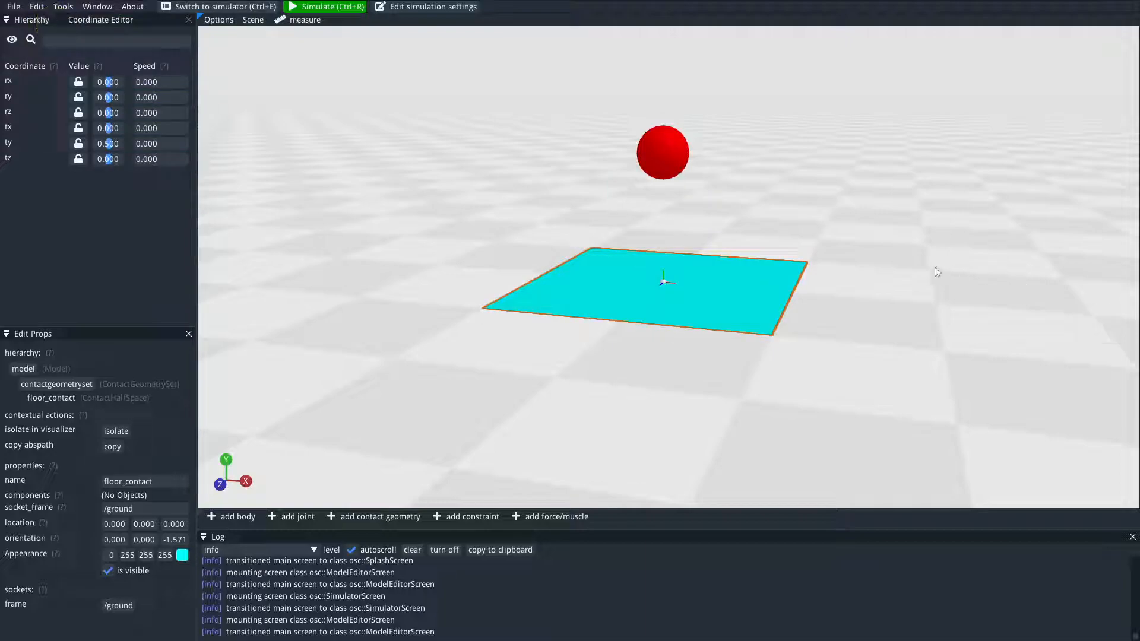
# - Simulate the model with the floor contact plane, scrub back to time 0.000, and return to the model editor
pyautogui.moveTo(935, 266); pyautogui.dragTo(822, 300)
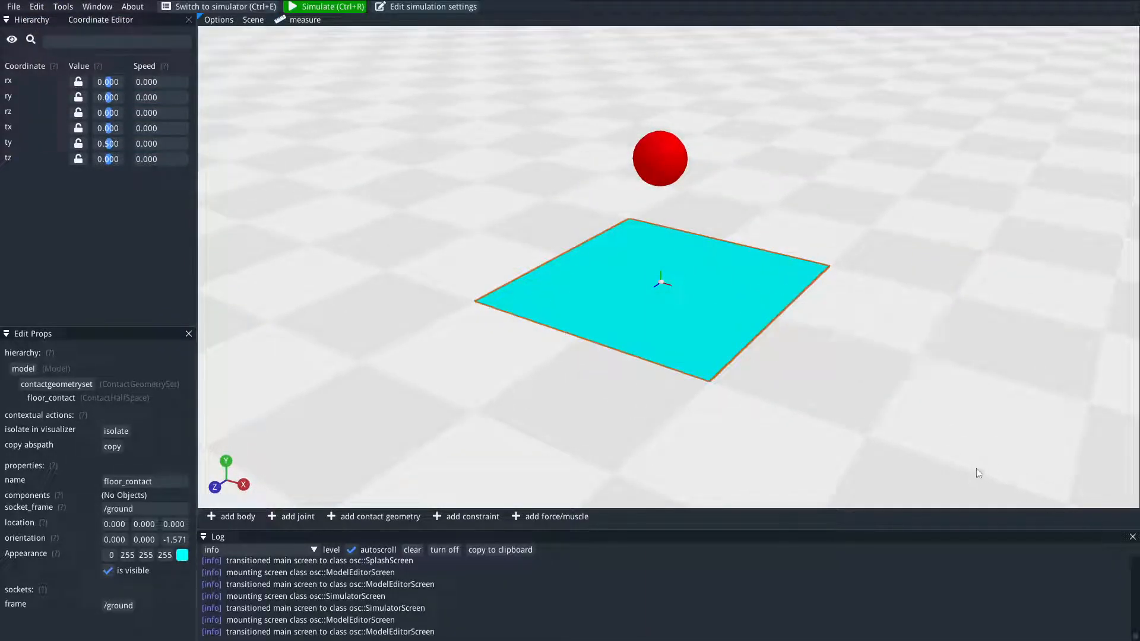
pyautogui.click(337, 7)
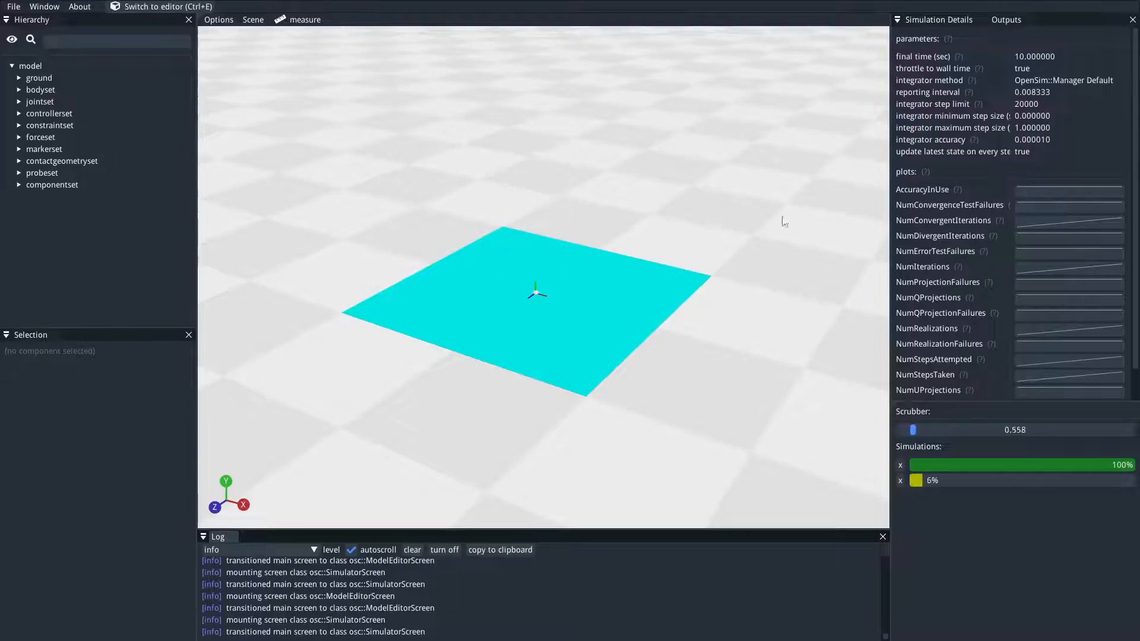
pyautogui.moveTo(924, 429); pyautogui.dragTo(894, 425)
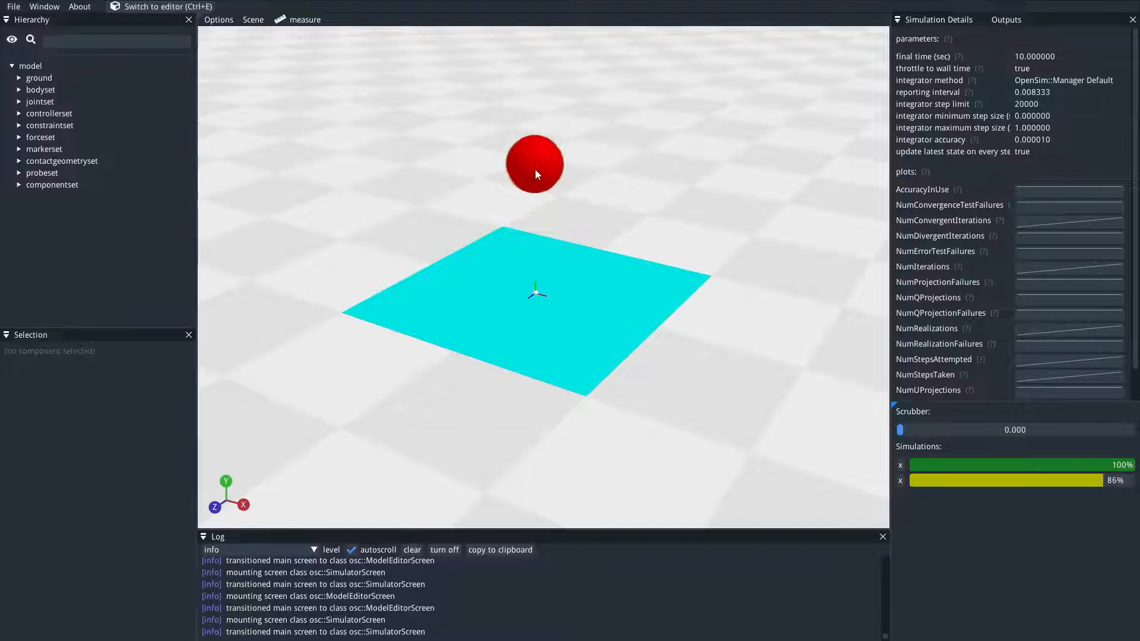
pyautogui.click(165, 5)
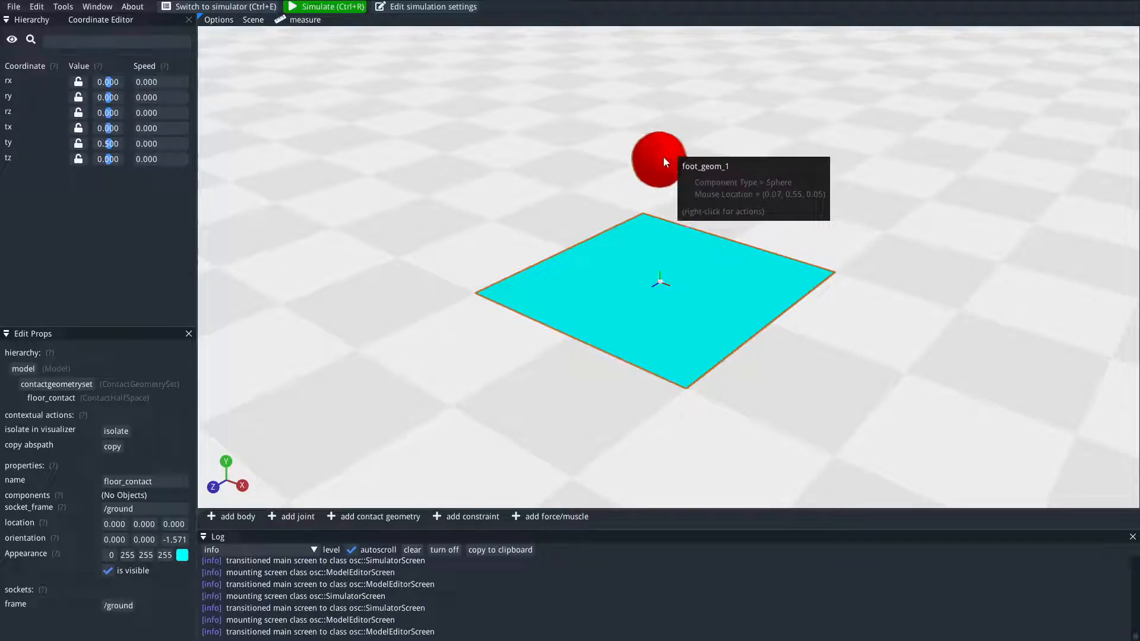
# - Start a new ContactSphere geometry named foot_contact and assign it to the foot frame
pyautogui.click(534, 175)
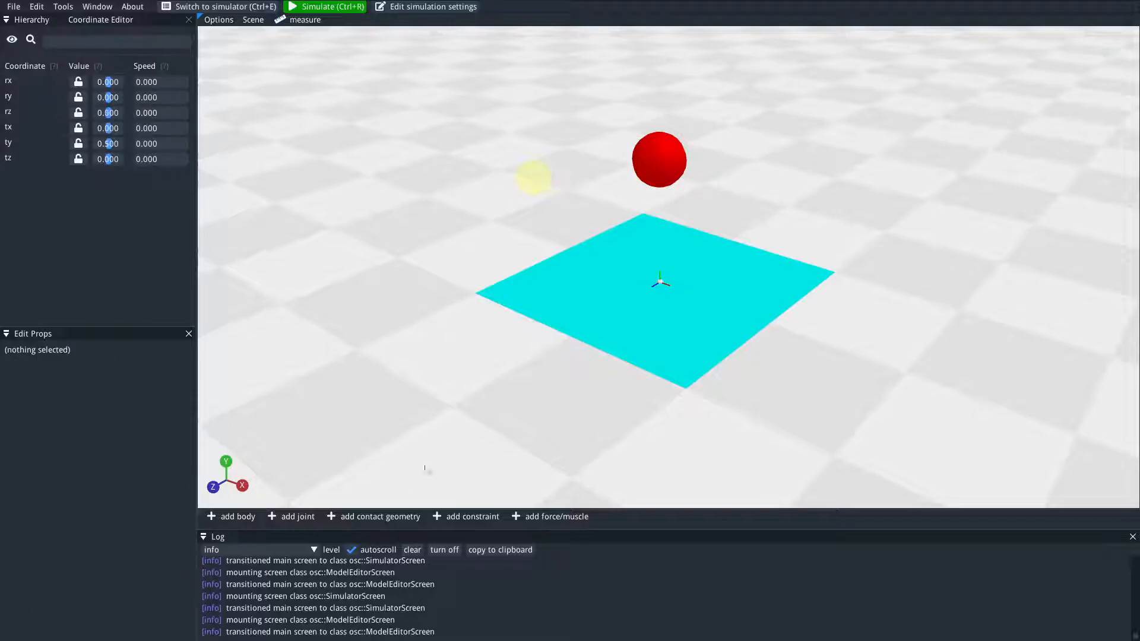
pyautogui.click(403, 517)
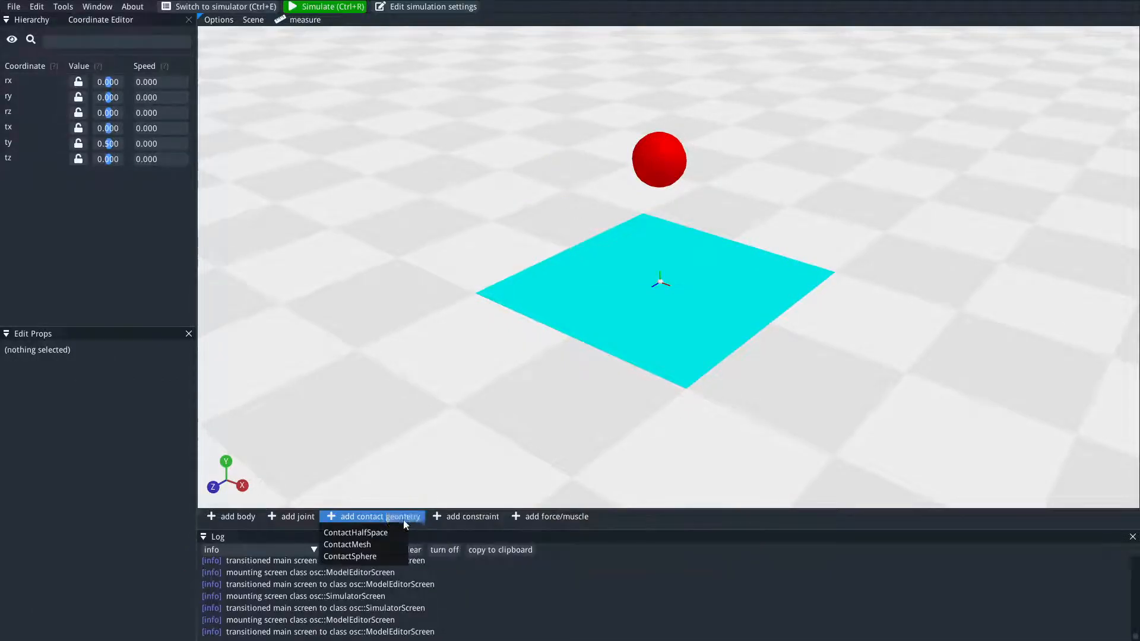
pyautogui.click(379, 557)
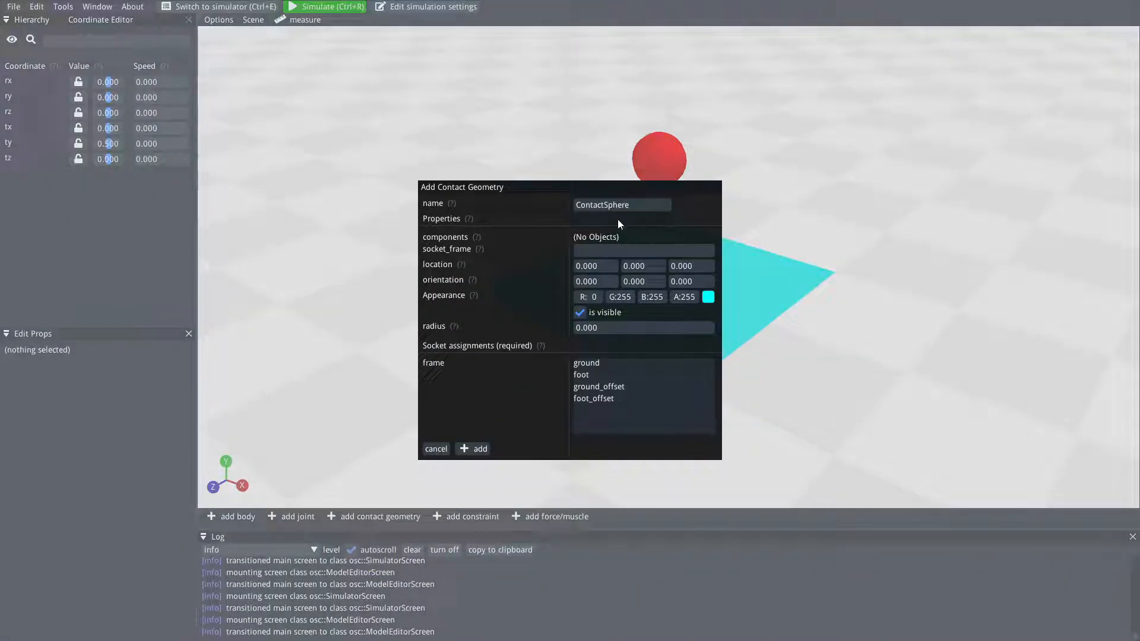
pyautogui.doubleClick(624, 203)
pyautogui.write('foot_contact')
pyautogui.click(594, 377)
# - Set the foot contact sphere's radius to 0.1, add it to the model, and clear the selection
pyautogui.click(612, 330)
pyautogui.press('BackSpace')
pyautogui.press('BackSpace')
pyautogui.press('BackSpace')
pyautogui.press('BackSpace')
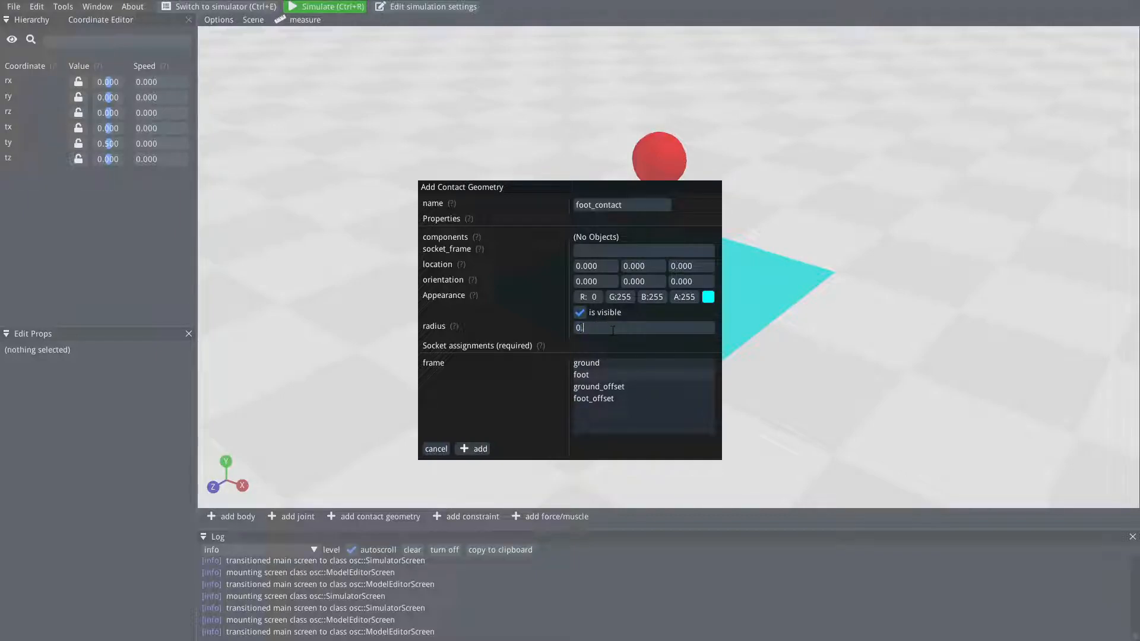
pyautogui.press('Return')
pyautogui.click(473, 449)
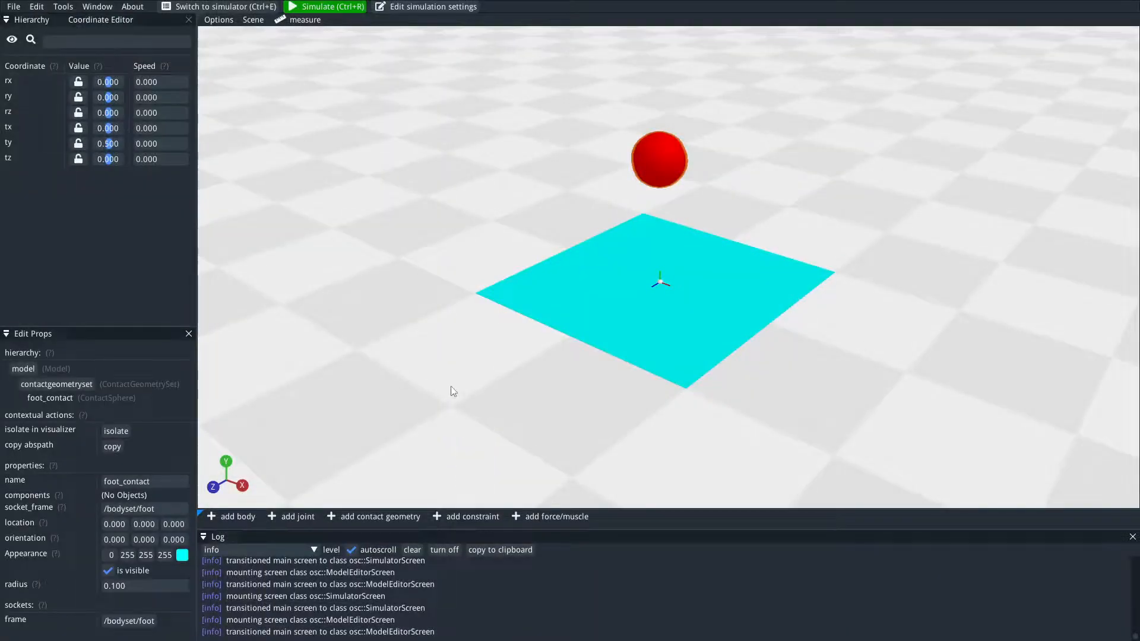
pyautogui.click(618, 104)
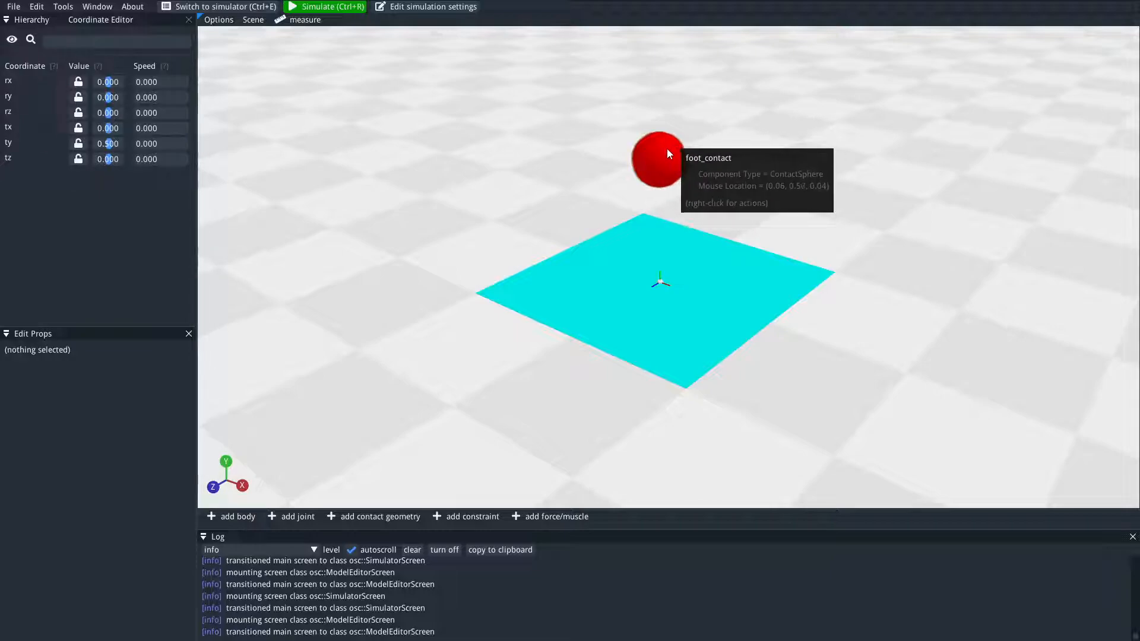
# - Select foot_geom_1 under the foot body in the model hierarchy and make it invisible
pyautogui.click(40, 20)
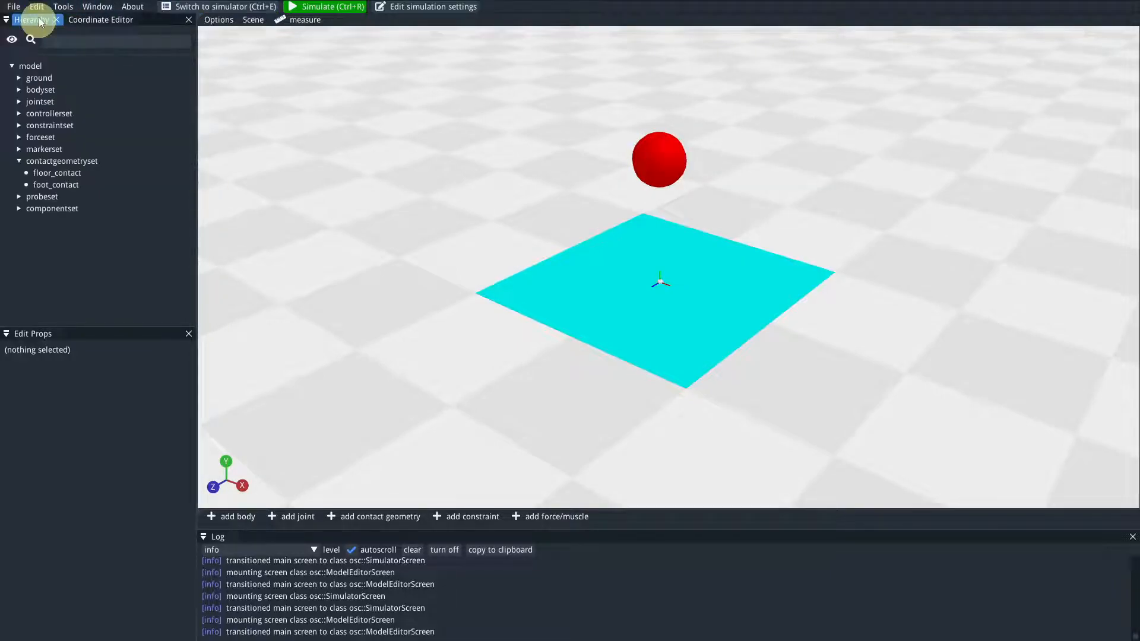
pyautogui.click(19, 90)
pyautogui.click(26, 102)
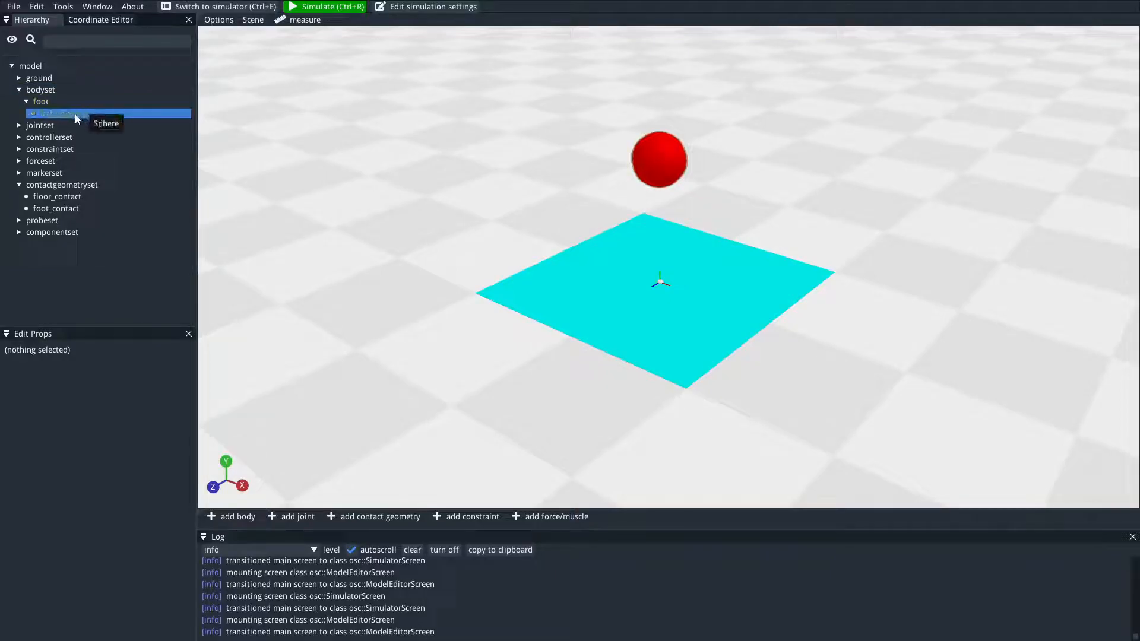
pyautogui.click(75, 114)
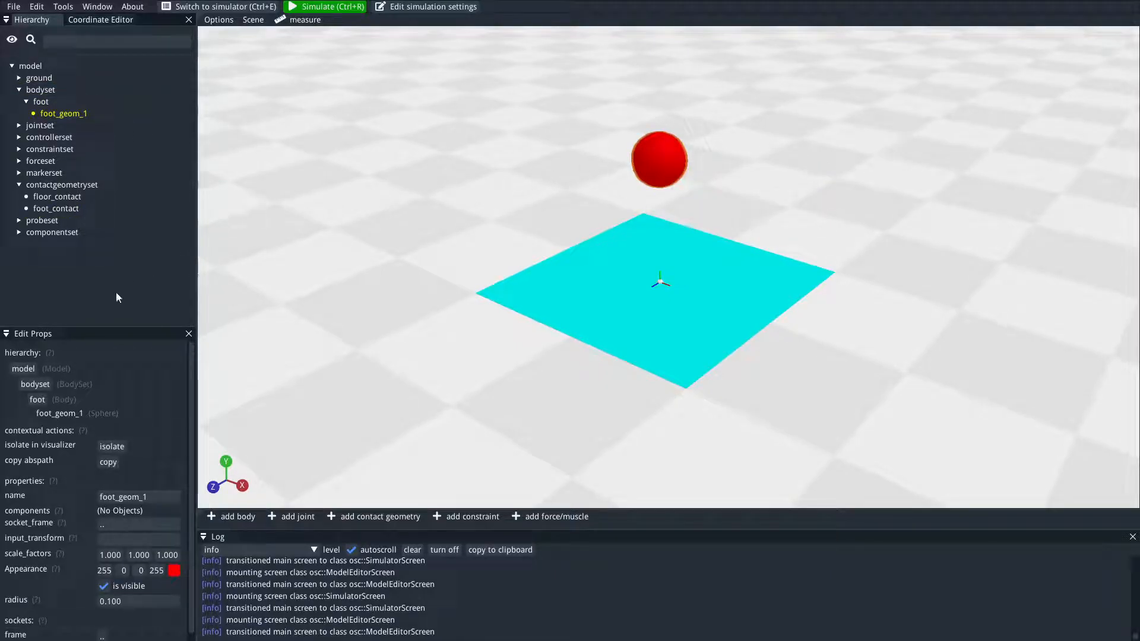
pyautogui.click(102, 586)
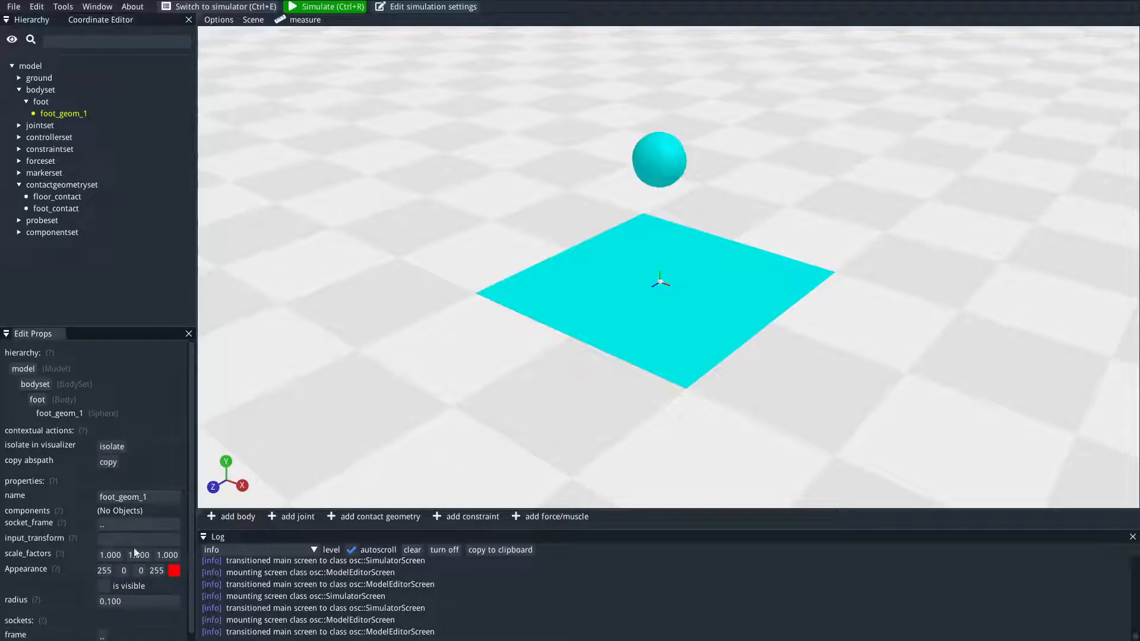
# - Toggle the visibility of foot_geom_1 repeatedly to compare it with the contact sphere, leaving it visible
pyautogui.click(105, 585)
pyautogui.click(105, 584)
pyautogui.click(105, 585)
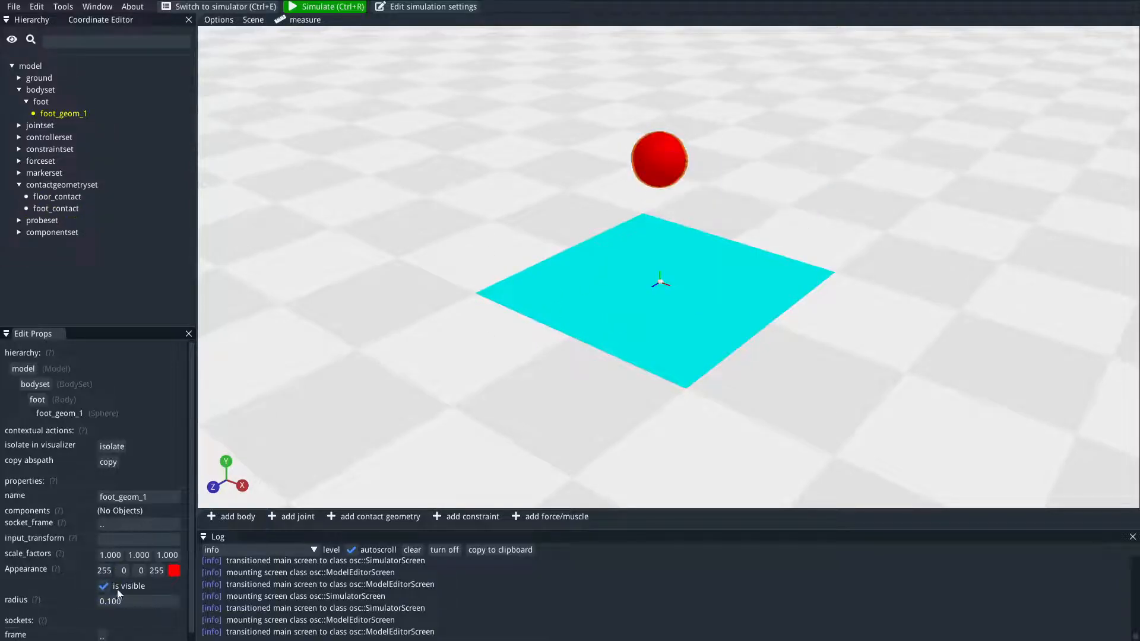
pyautogui.click(108, 589)
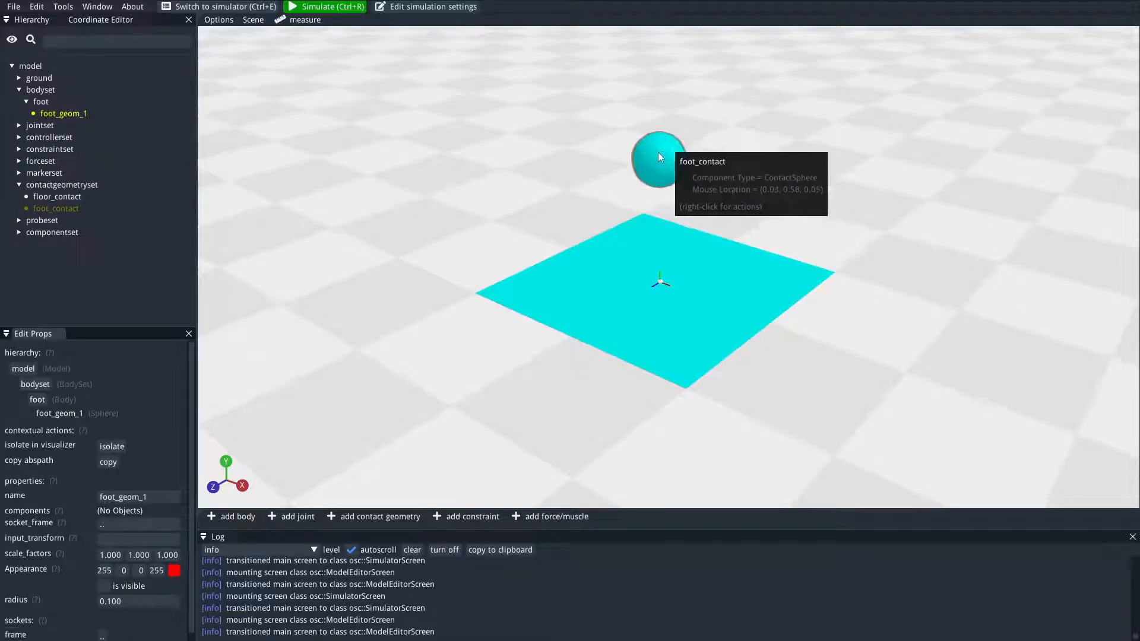
pyautogui.click(105, 586)
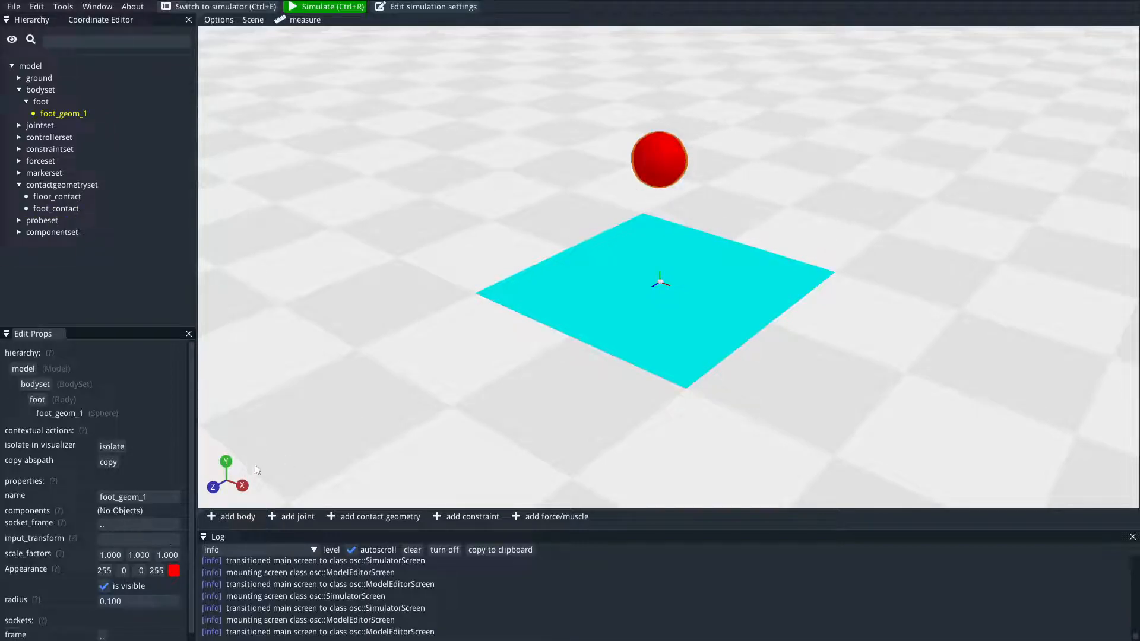
# - Try a radius of 0.09 on foot_geom_1, then undo the change
pyautogui.scroll(-1, 138, 628)
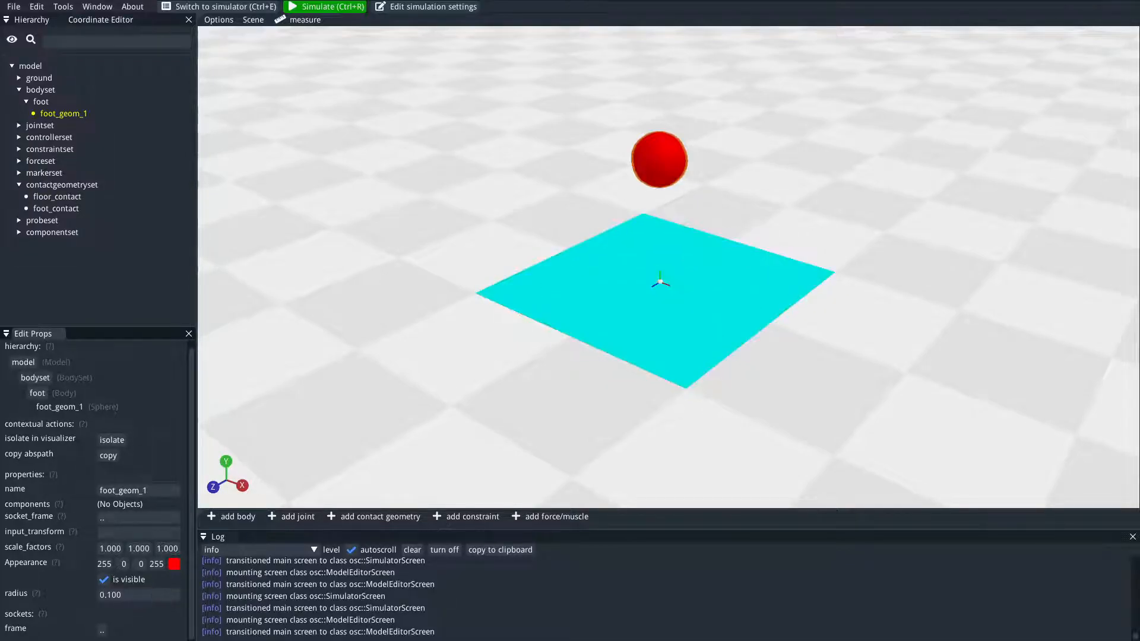
pyautogui.click(150, 594)
pyautogui.write('0.09')
pyautogui.press('Return')
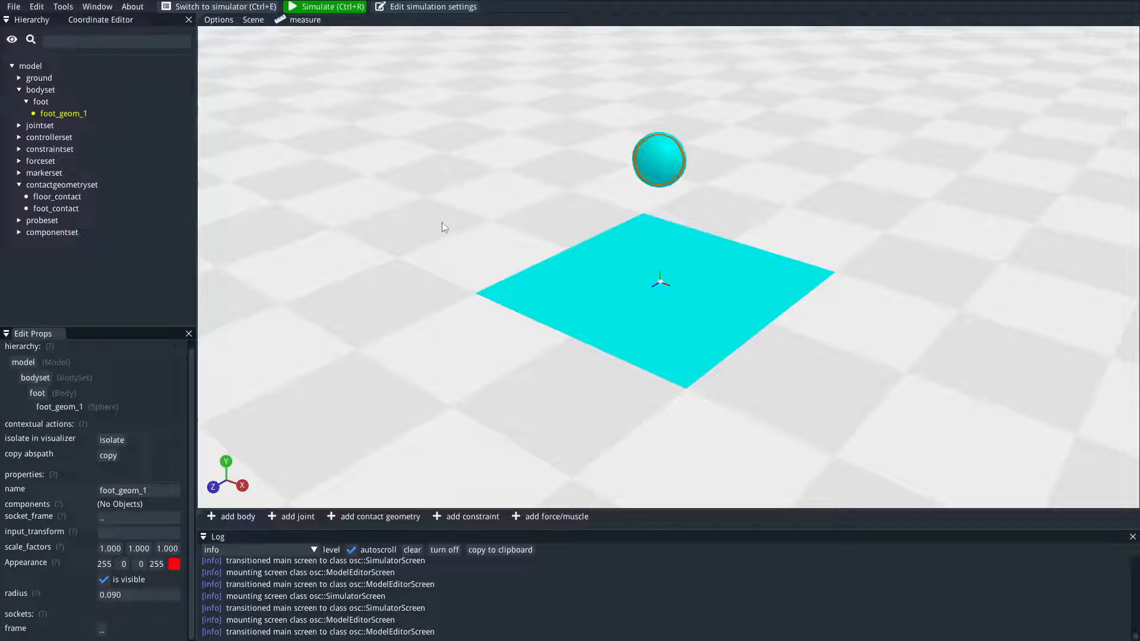
pyautogui.hotkey('ctrl', 'z')
# - Pick the sphere in the 3D scene to check which geometry gets selected
pyautogui.click(453, 234)
pyautogui.click(657, 159)
pyautogui.moveTo(449, 214); pyautogui.dragTo(422, 223)
pyautogui.click(653, 168)
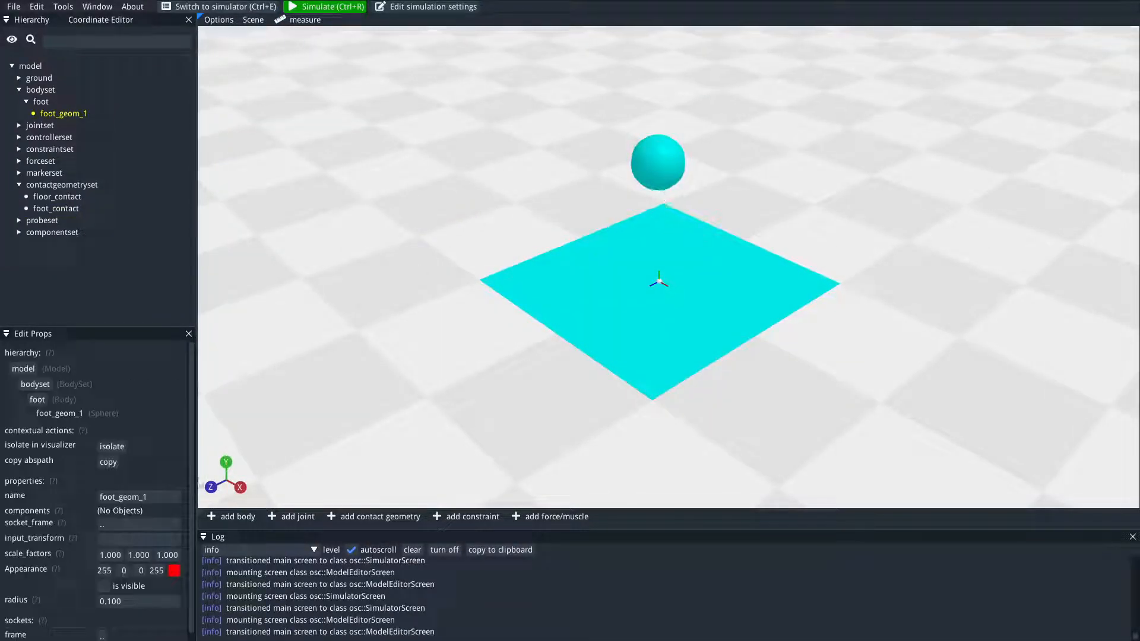
pyautogui.click(509, 173)
pyautogui.click(656, 157)
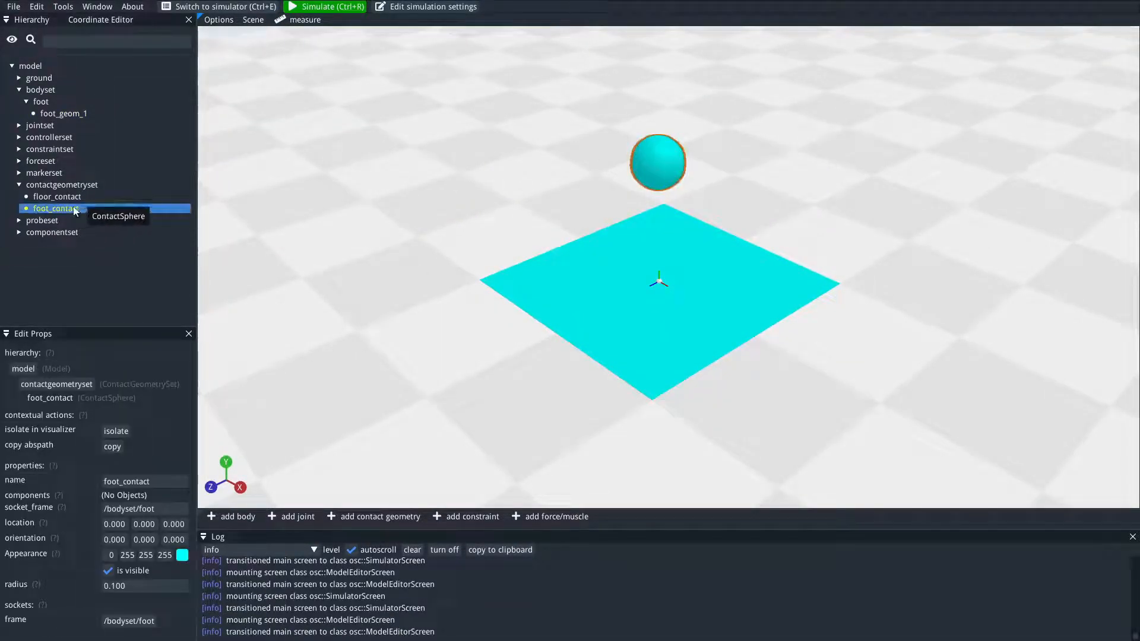
# - Select foot_geom_1 in the hierarchy and set its radius to 0.101
pyautogui.click(80, 114)
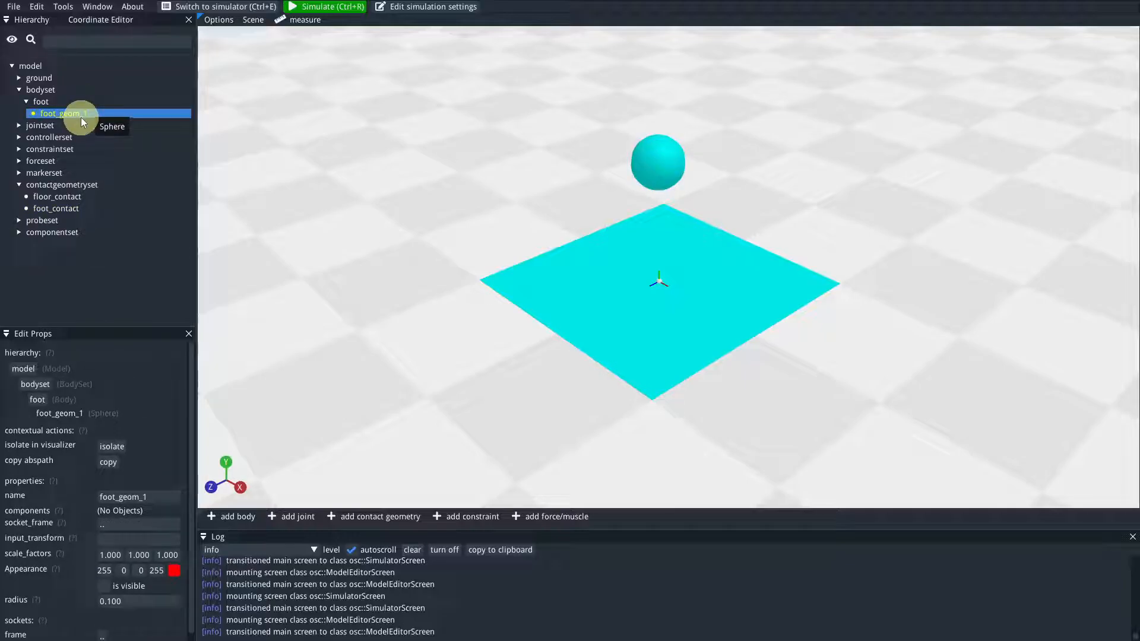
pyautogui.click(153, 601)
pyautogui.write('0.0')
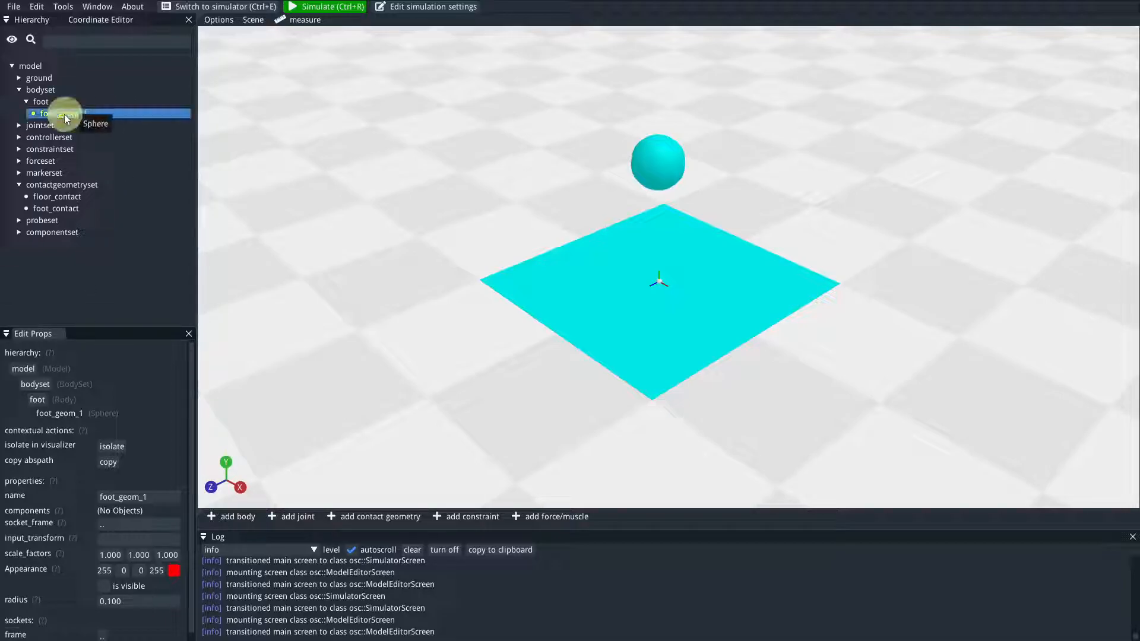
pyautogui.click(144, 600)
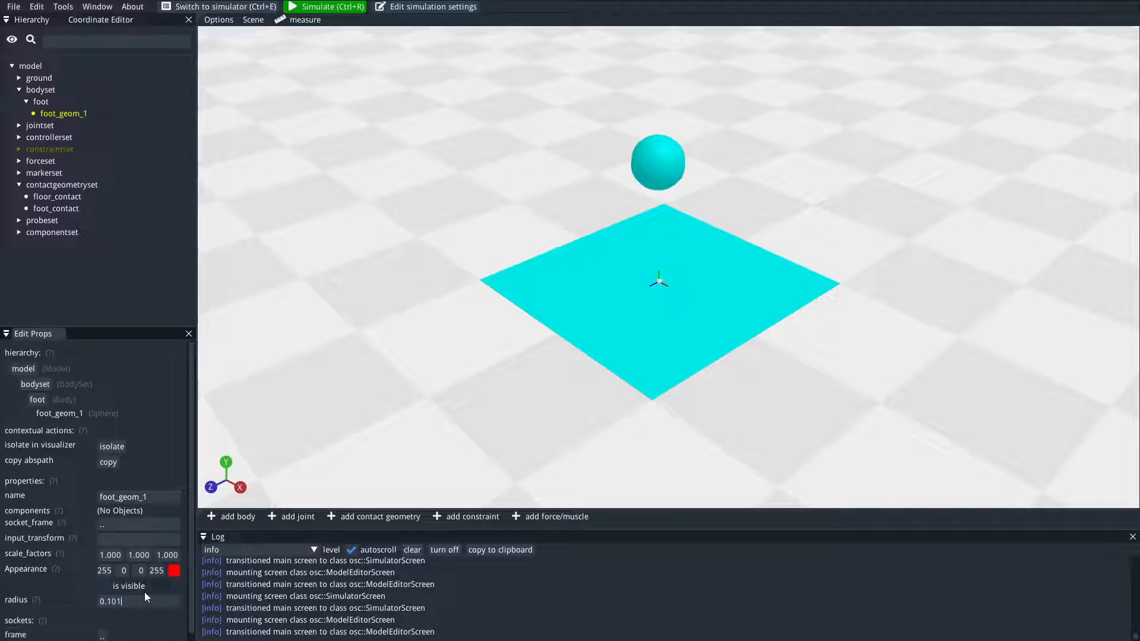
pyautogui.click(127, 602)
pyautogui.moveTo(368, 348); pyautogui.dragTo(398, 314)
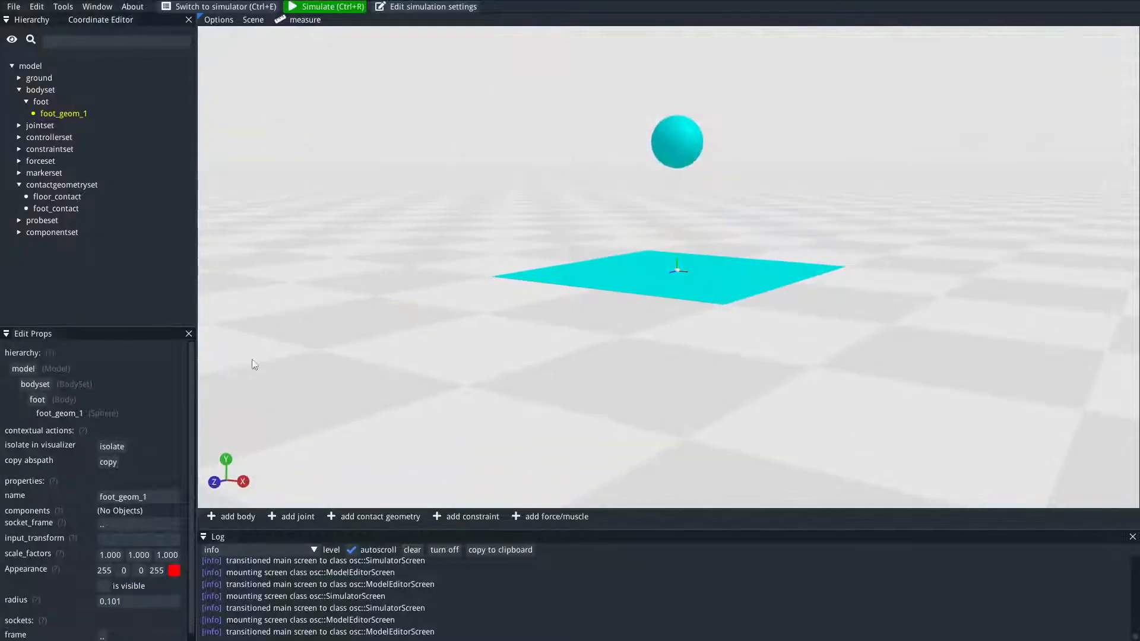
# - Make foot_geom_1 visible again and set its radius to 0.1
pyautogui.scroll(-1, 101, 587)
pyautogui.click(103, 580)
pyautogui.click(115, 594)
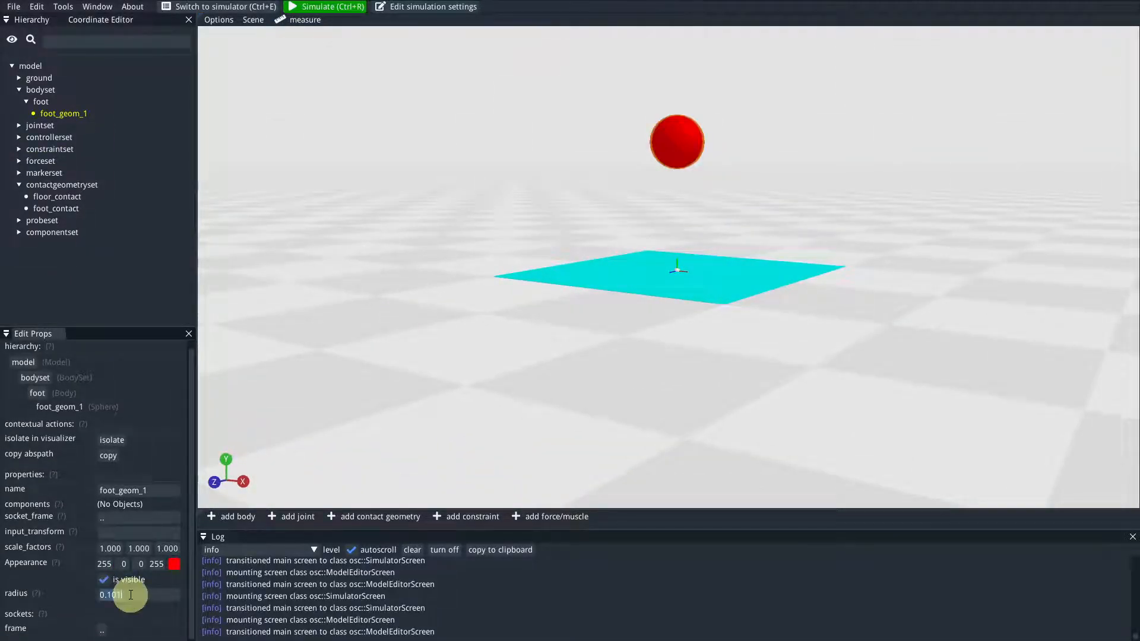
pyautogui.write('0.1')
pyautogui.press('Return')
# - Simulate the model to watch the foot's motion, rewind the playback to the start and return to the editor
pyautogui.moveTo(569, 89); pyautogui.dragTo(580, 176)
pyautogui.scroll(3, 578, 172)
pyautogui.moveTo(575, 160); pyautogui.dragTo(565, 216, button='right')
pyautogui.scroll(-3, 565, 220)
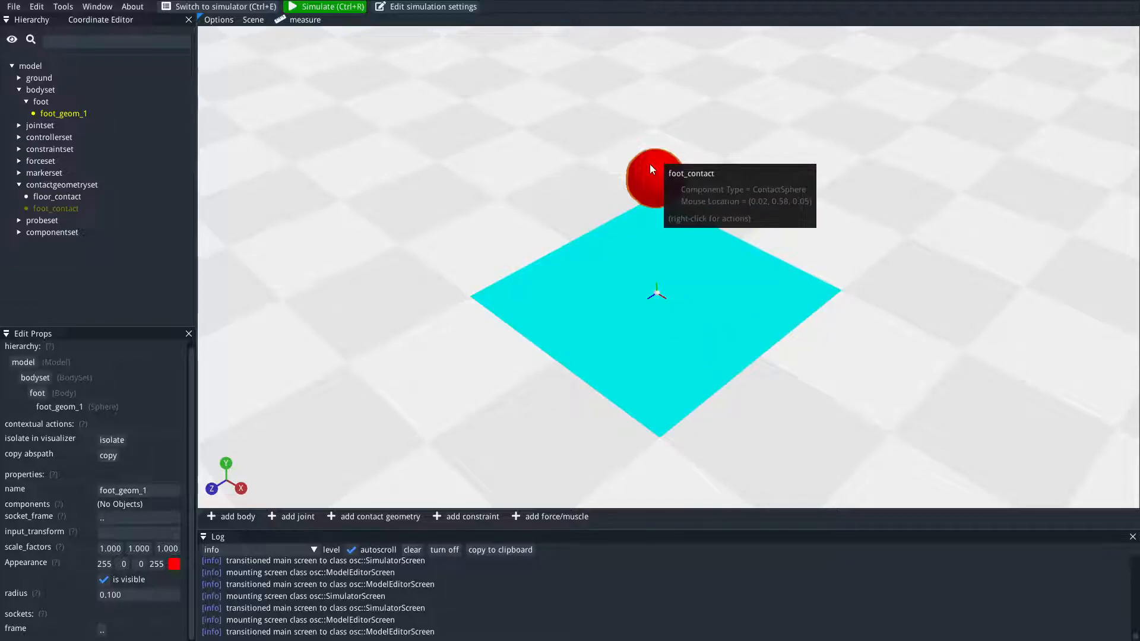
pyautogui.moveTo(837, 178)
pyautogui.mouseDown()
pyautogui.moveTo(845, 165)
pyautogui.moveTo(828, 180)
pyautogui.mouseUp()
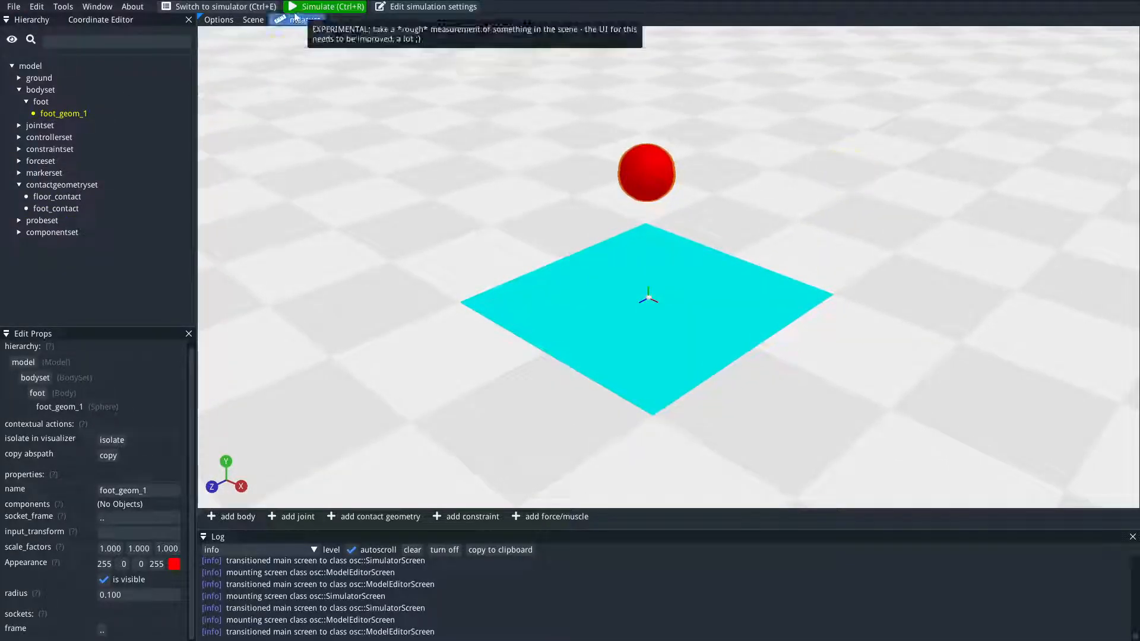
pyautogui.click(311, 8)
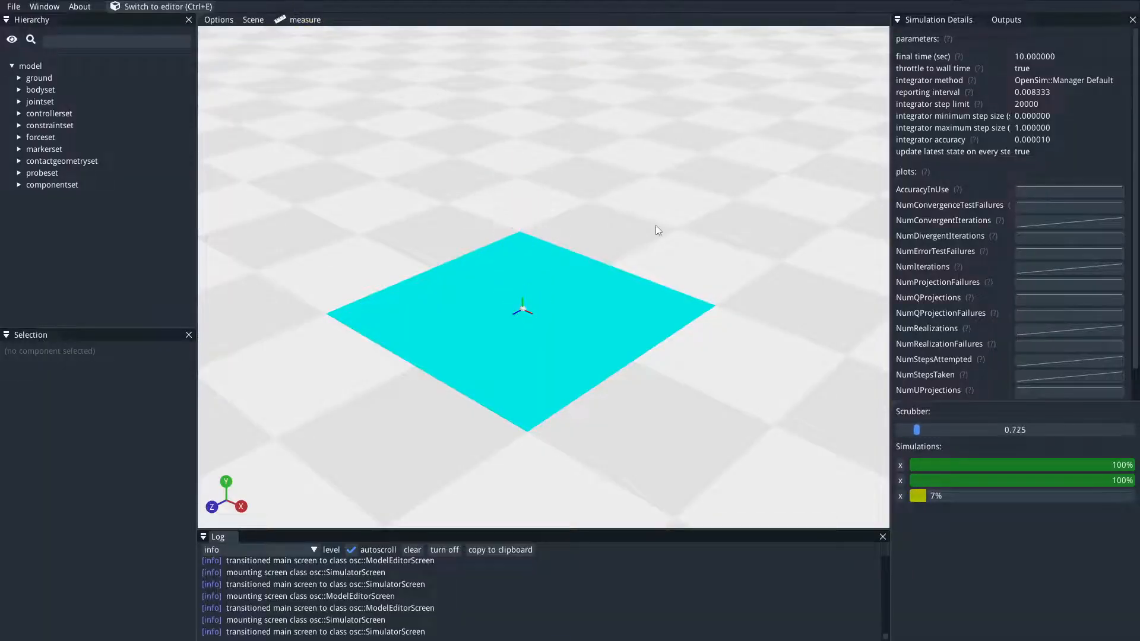
pyautogui.moveTo(919, 425); pyautogui.dragTo(891, 440)
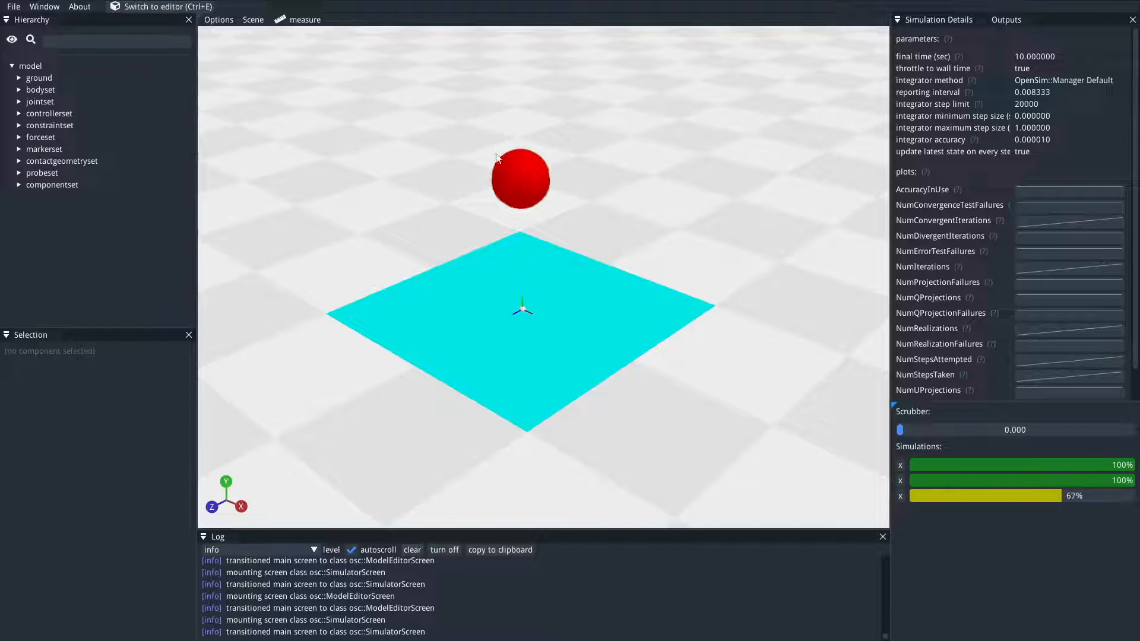
pyautogui.click(154, 7)
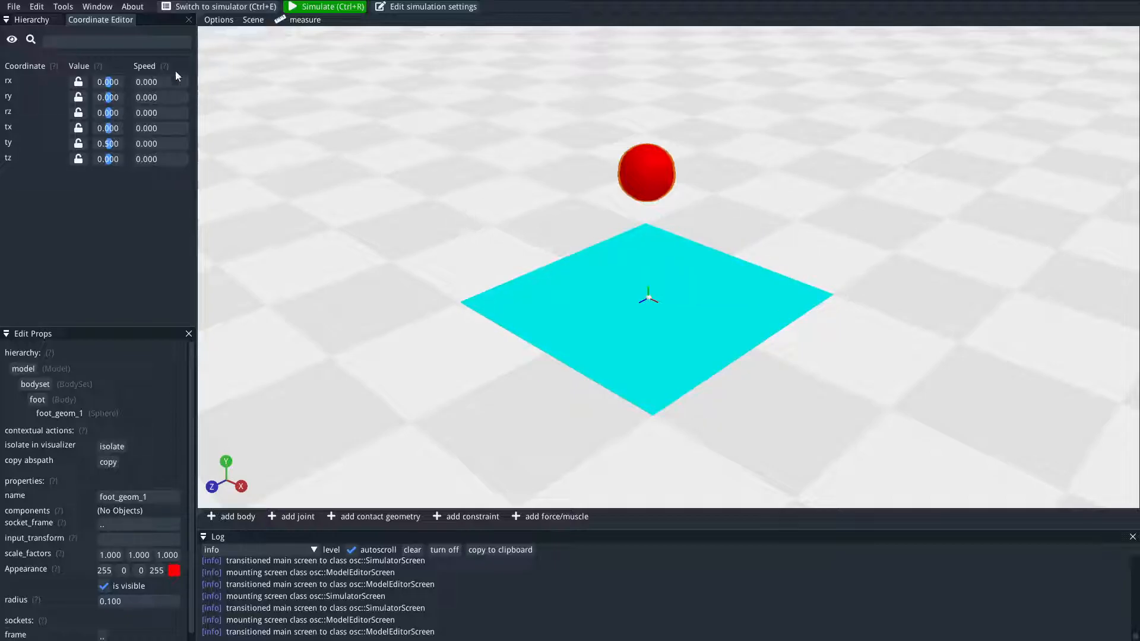
# - Add a HuntCrossleyForce with its default name and properties to the model
pyautogui.click(31, 20)
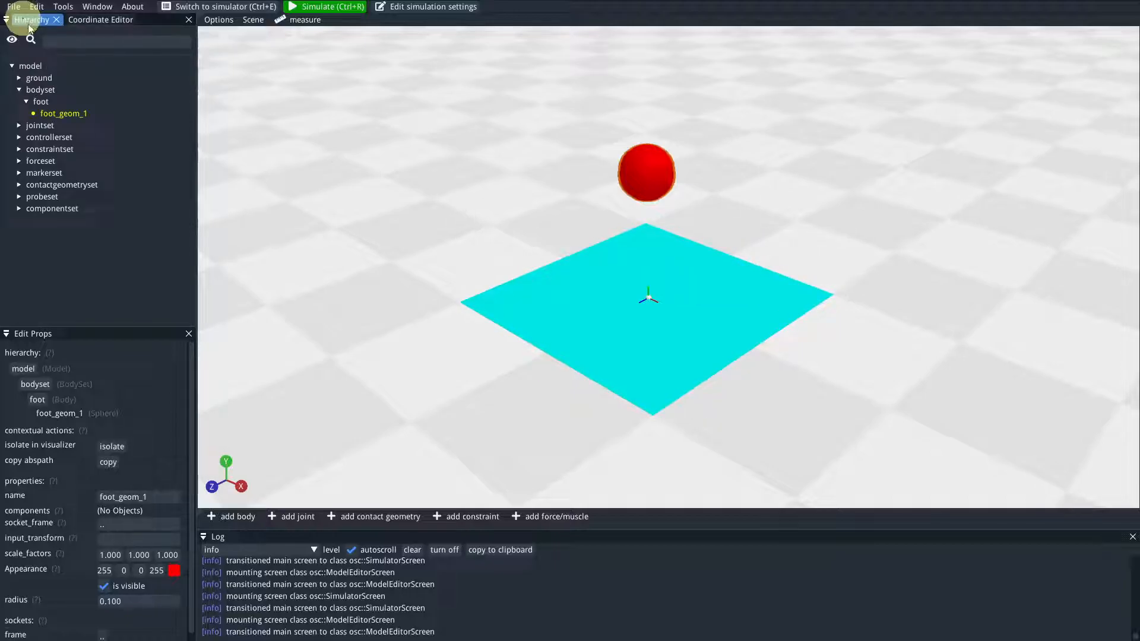
pyautogui.click(335, 267)
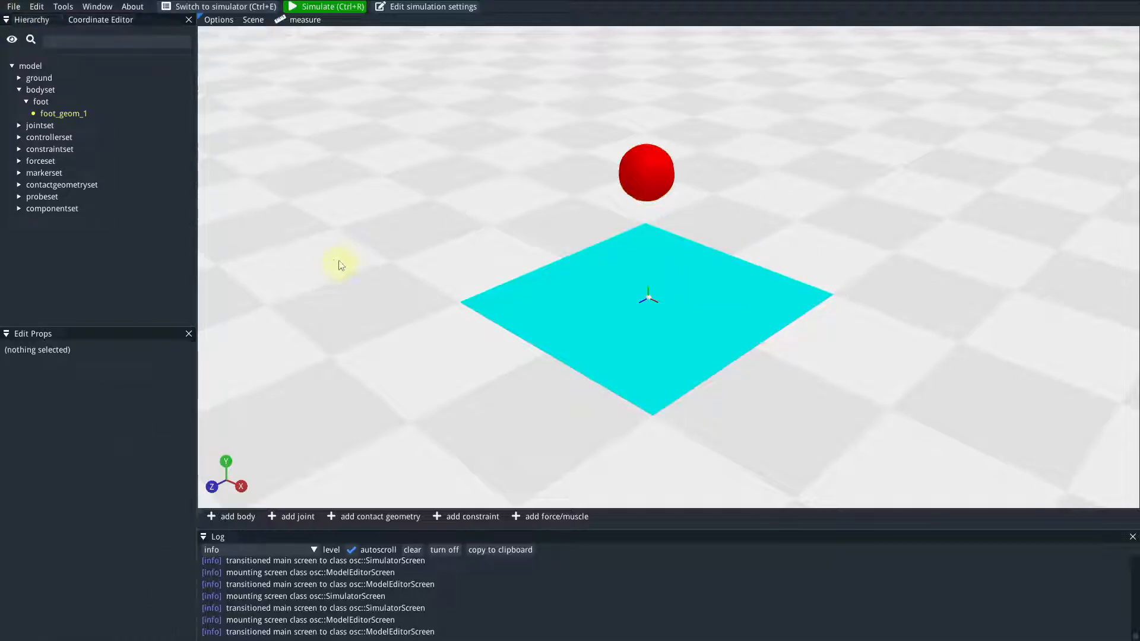
pyautogui.click(558, 517)
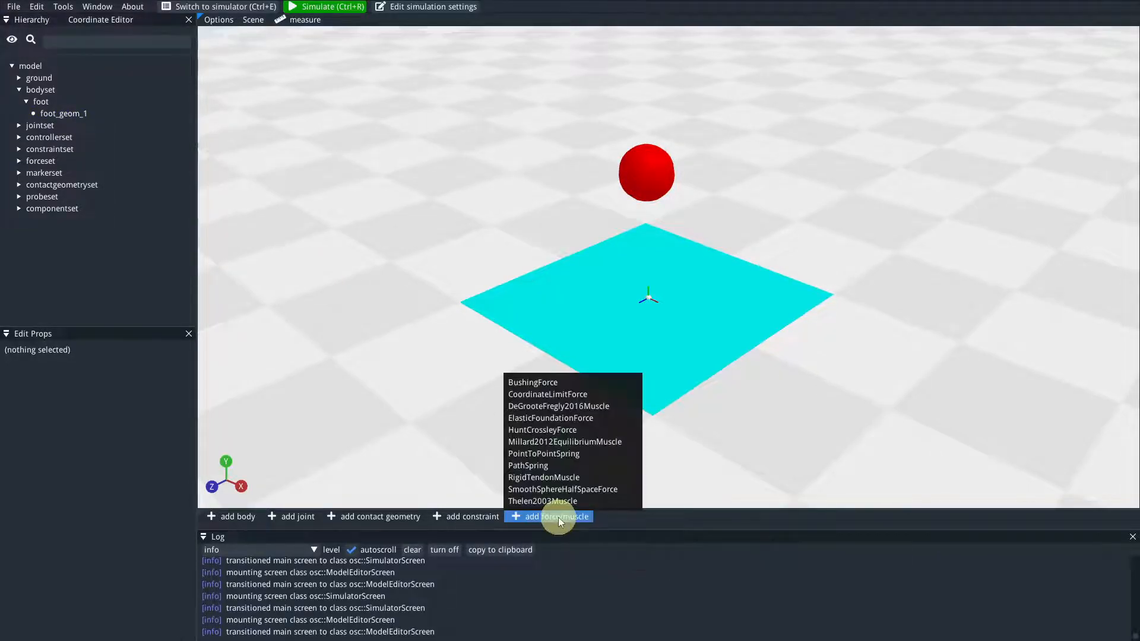
pyautogui.click(561, 432)
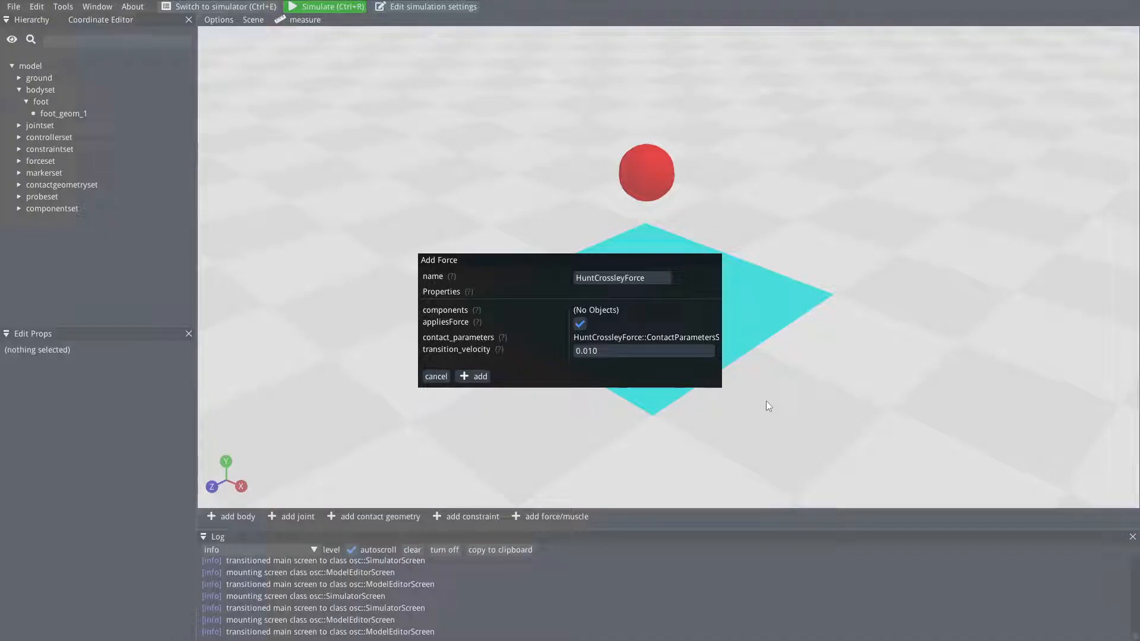
pyautogui.click(476, 378)
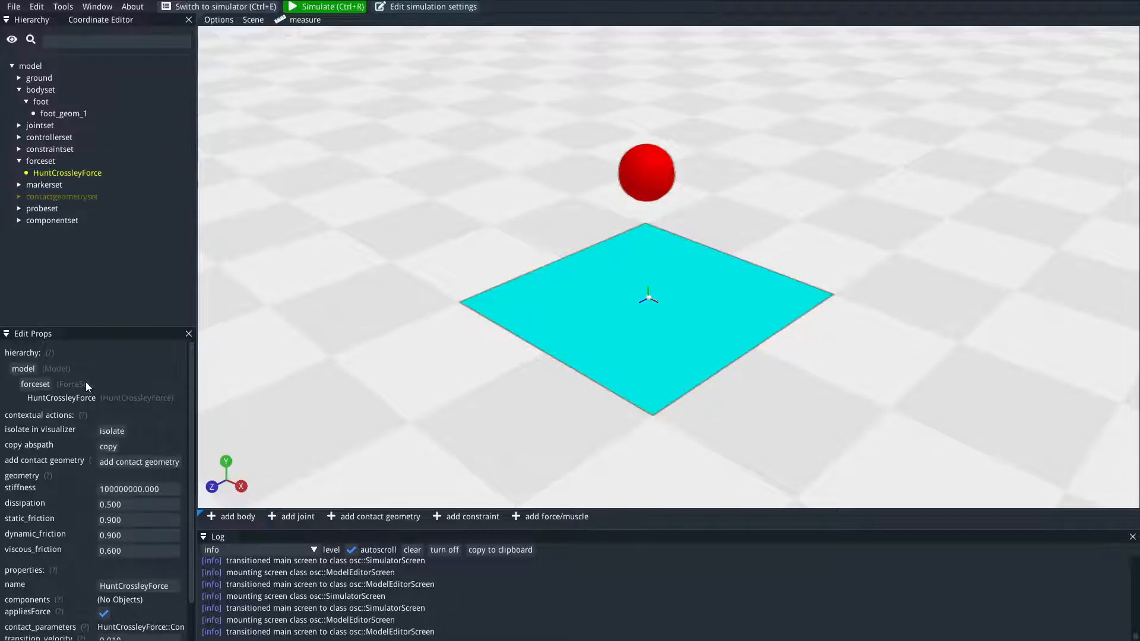
# - Assign floor_contact and foot_contact as the contact geometries of the HuntCrossleyForce
pyautogui.scroll(-1, 59, 404)
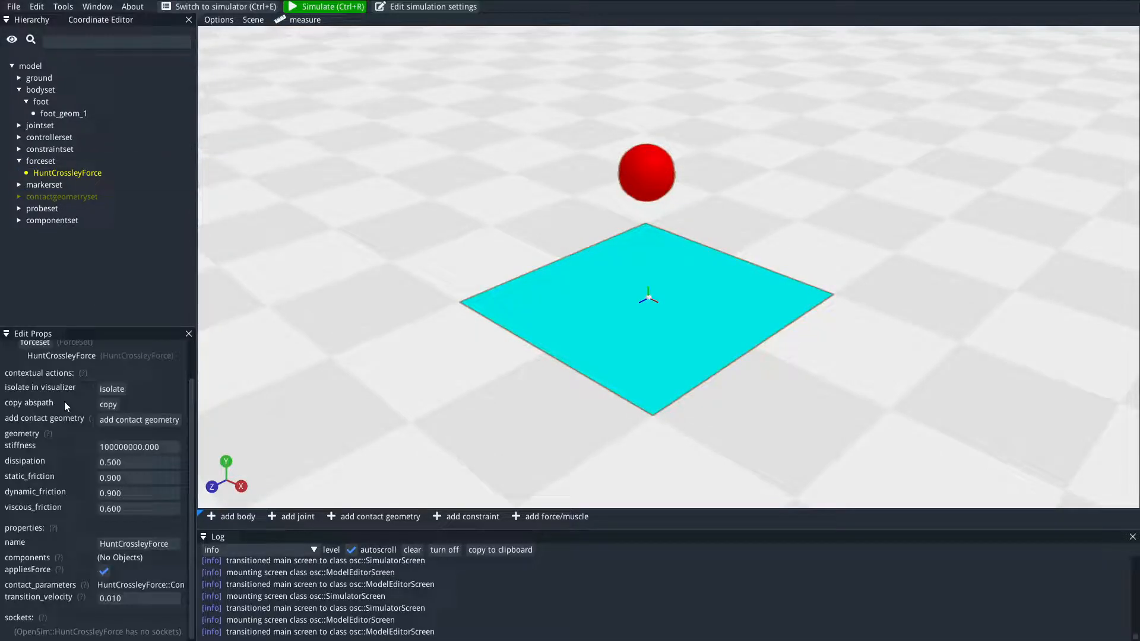
pyautogui.click(48, 175)
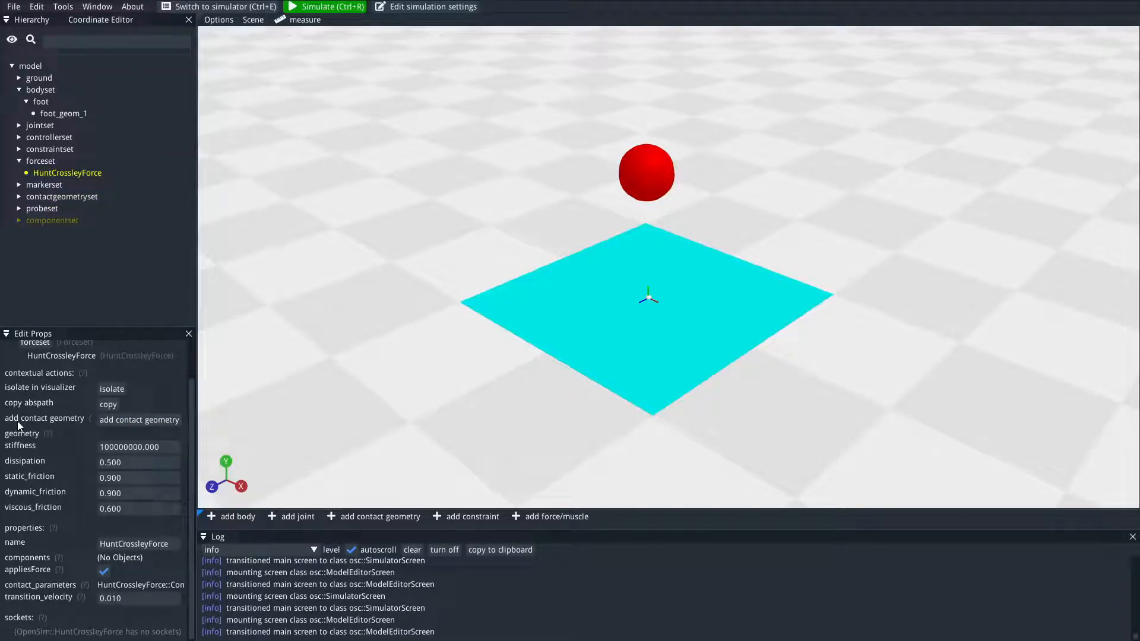
pyautogui.click(136, 420)
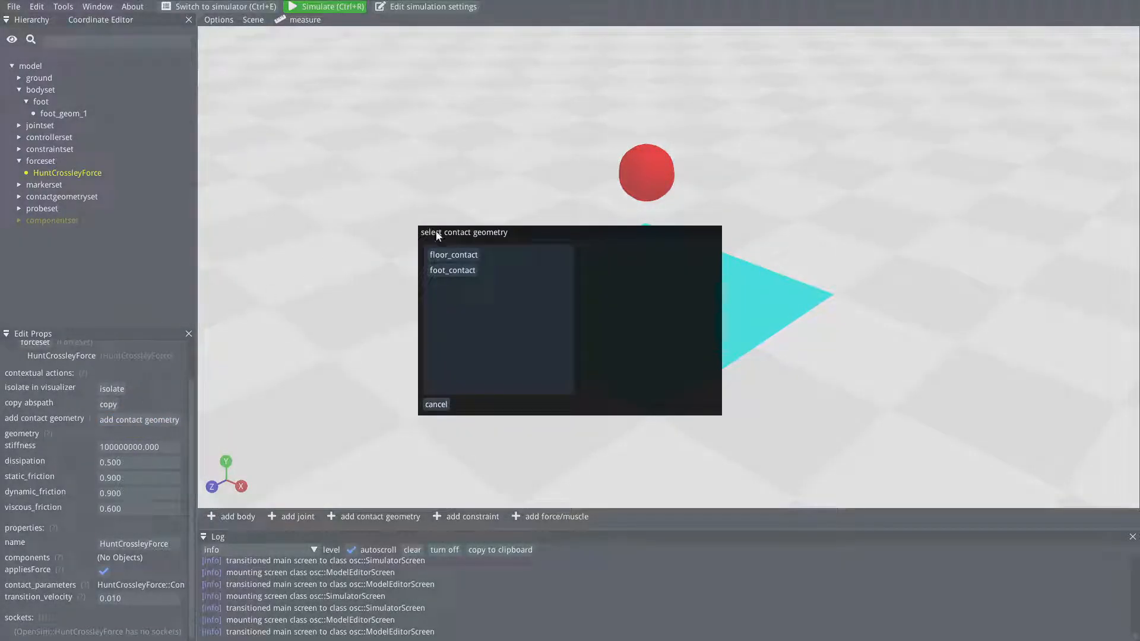
pyautogui.click(457, 255)
pyautogui.click(126, 422)
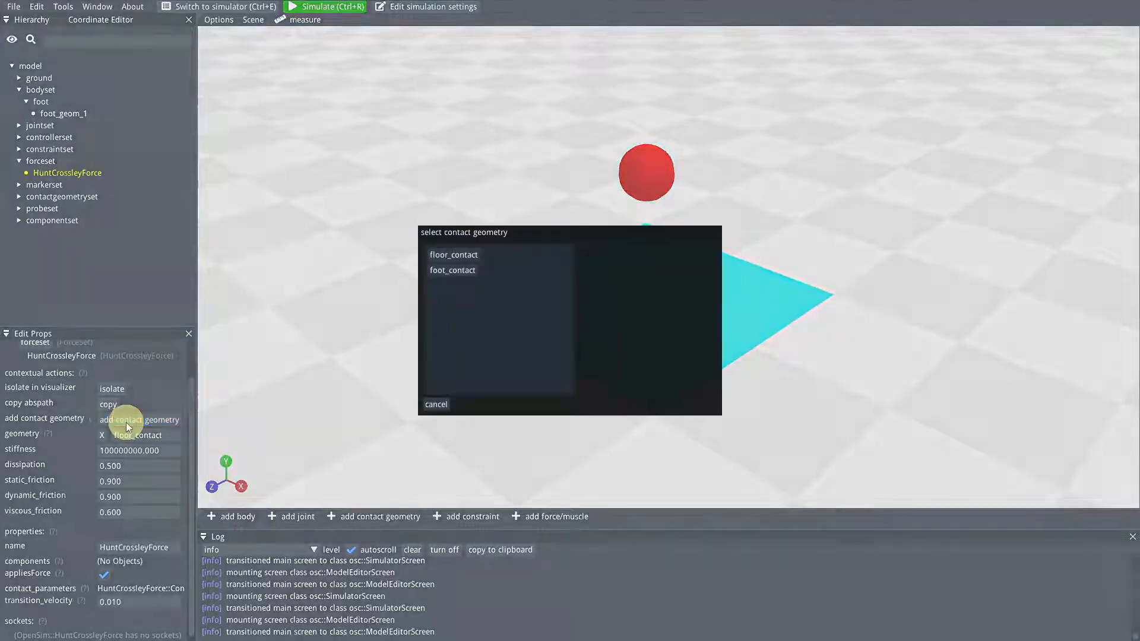
pyautogui.click(457, 270)
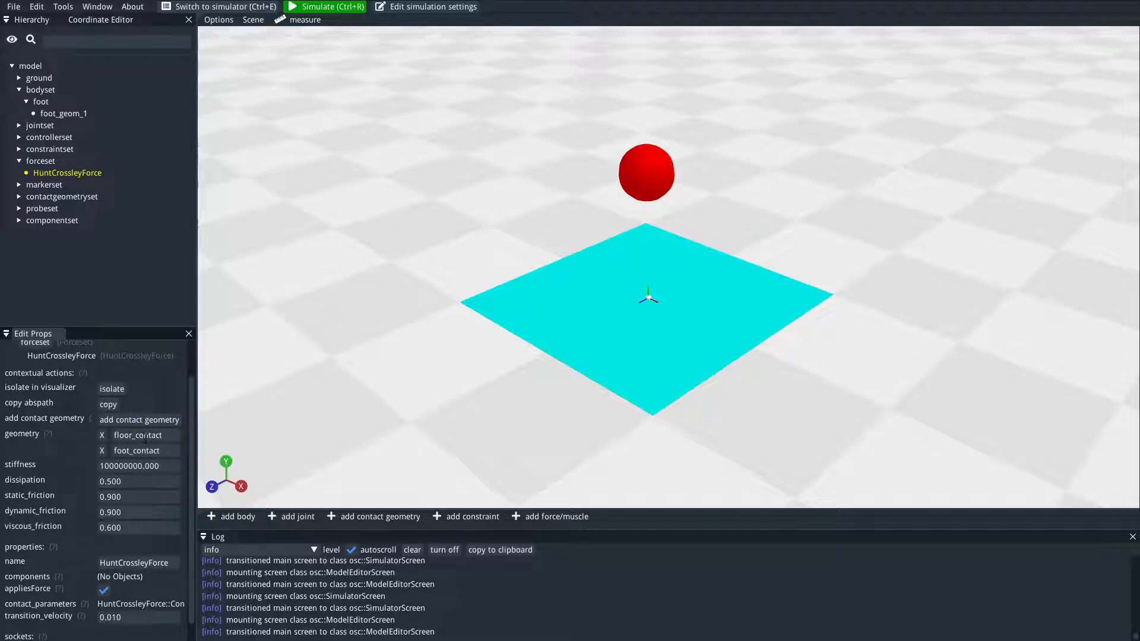
# - Simulate the model with the contact force, remove the three older simulations, and return to the editor with playback rewound
pyautogui.click(347, 6)
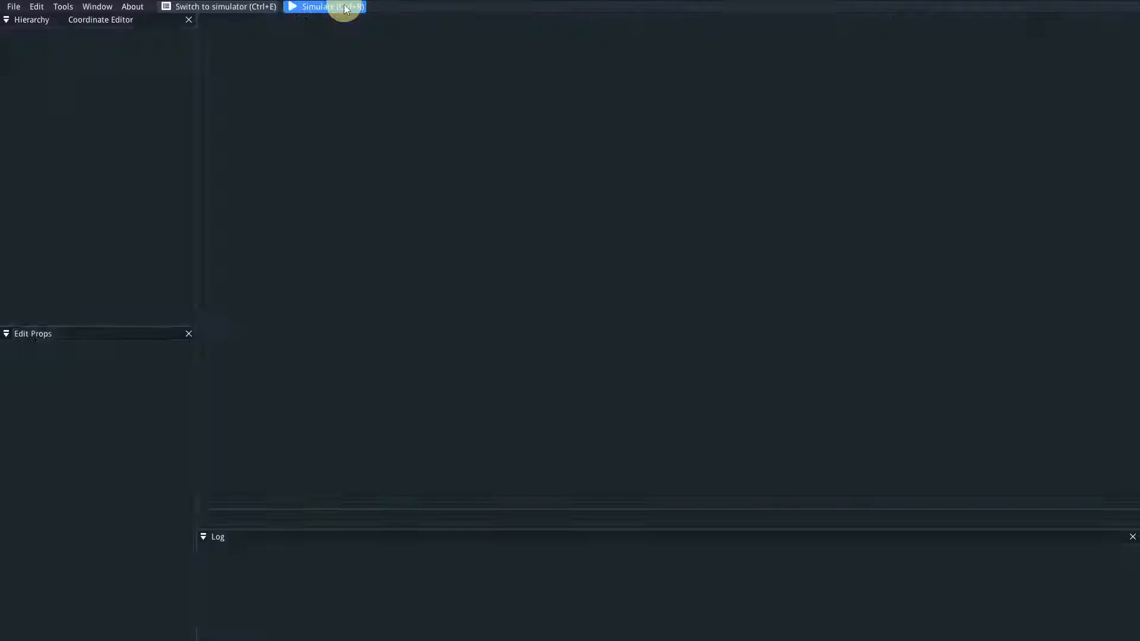
pyautogui.moveTo(578, 160); pyautogui.dragTo(577, 147)
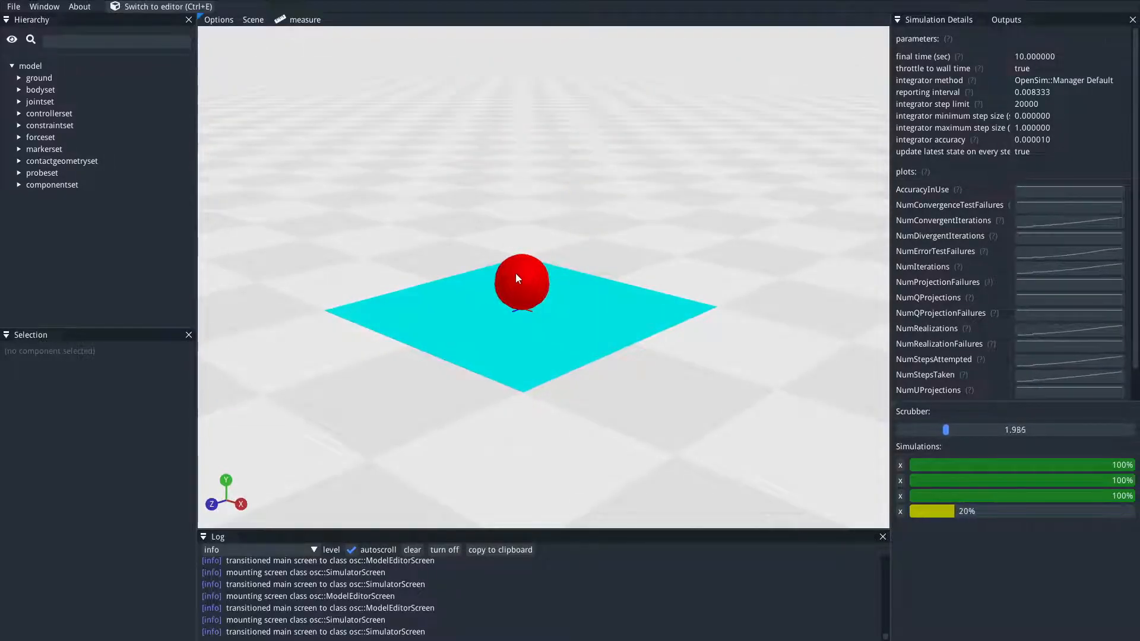
pyautogui.click(899, 465)
pyautogui.click(900, 465)
pyautogui.click(900, 465)
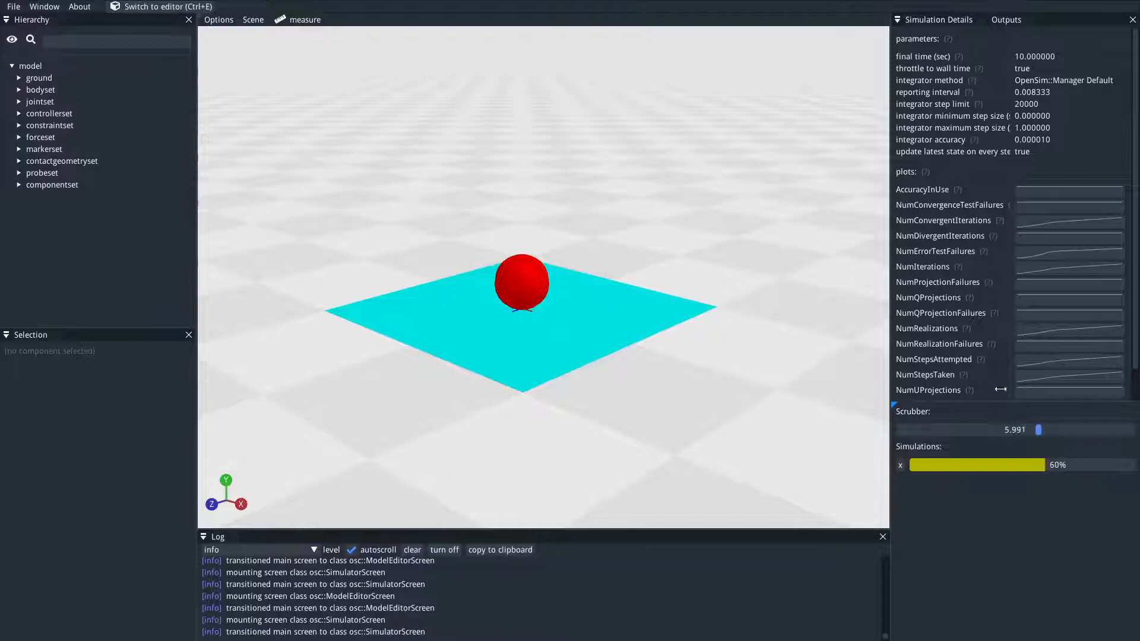
pyautogui.moveTo(1002, 428); pyautogui.dragTo(904, 429)
pyautogui.click(184, 6)
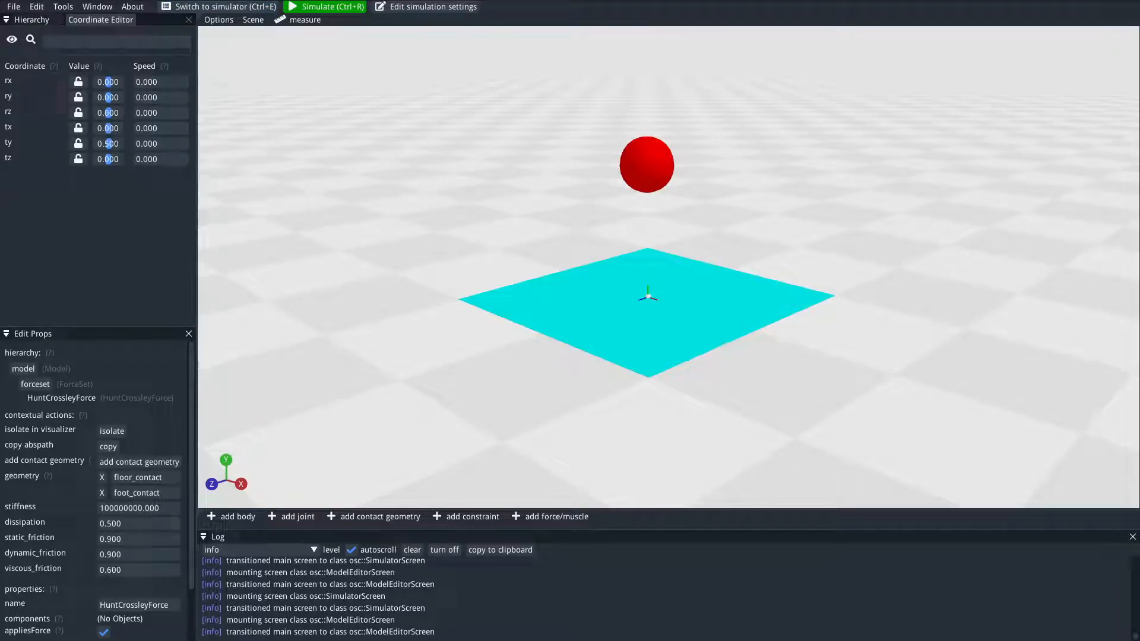
# - Try a dissipation of 0.0 on the HuntCrossleyForce, simulating the model to watch the bounce before returning to the editor
pyautogui.click(140, 522)
pyautogui.write('0.0')
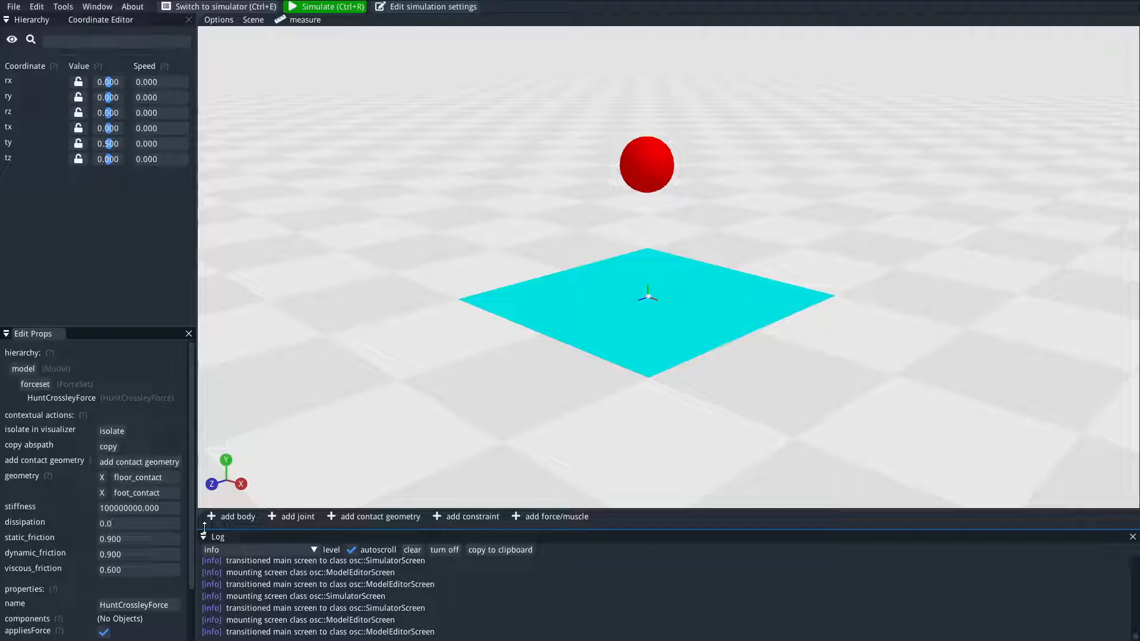
pyautogui.click(328, 7)
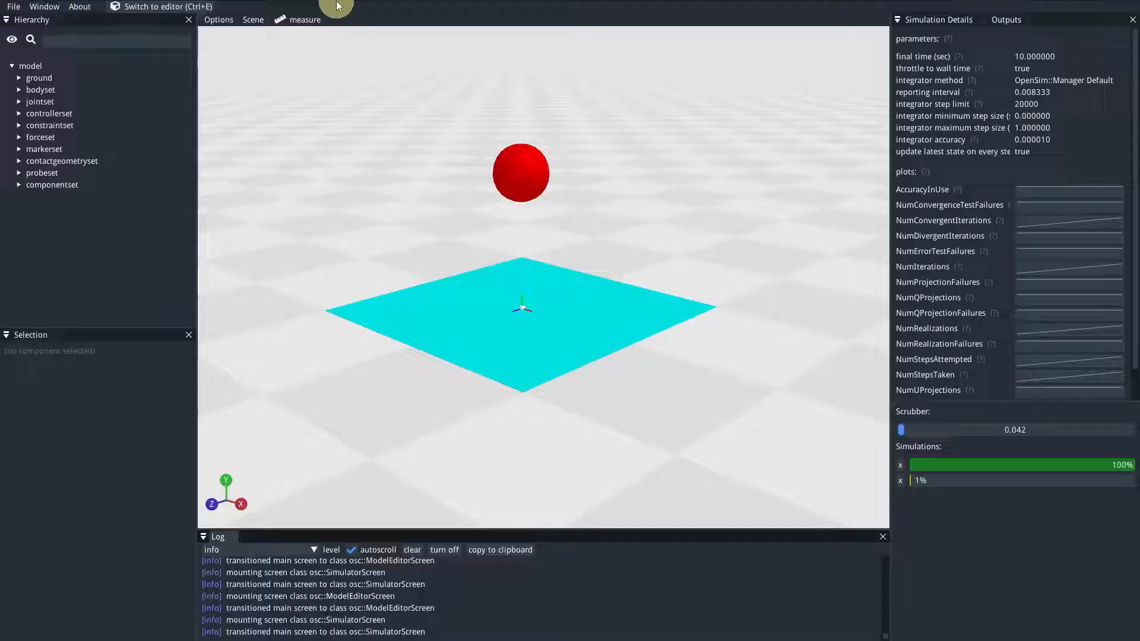
pyautogui.moveTo(684, 191); pyautogui.dragTo(577, 186)
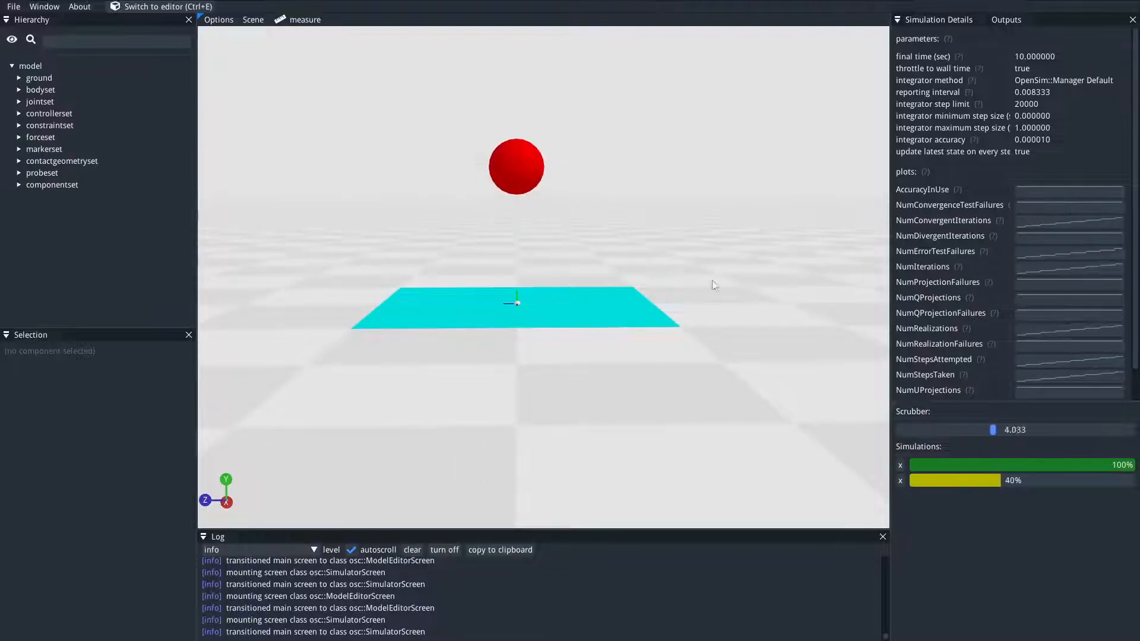
pyautogui.moveTo(960, 426); pyautogui.dragTo(895, 427)
pyautogui.click(140, 8)
# - Undo the last two edits to the HuntCrossleyForce and clear the selection
pyautogui.hotkey('ctrl', 'z')
pyautogui.hotkey('ctrl', 'z')
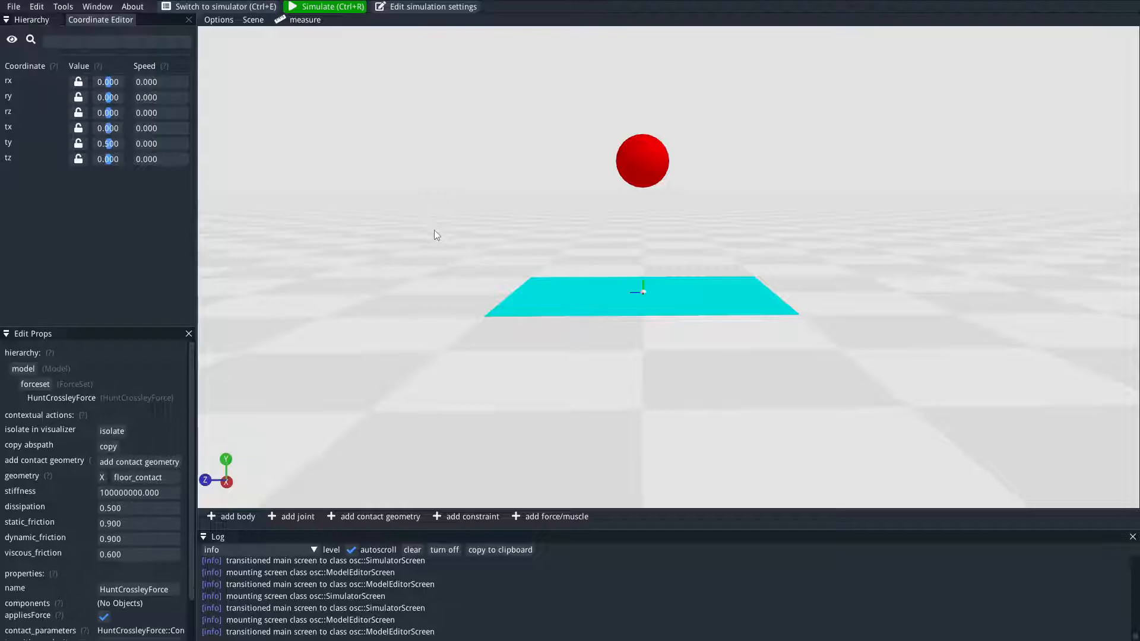
pyautogui.moveTo(437, 208); pyautogui.dragTo(570, 256)
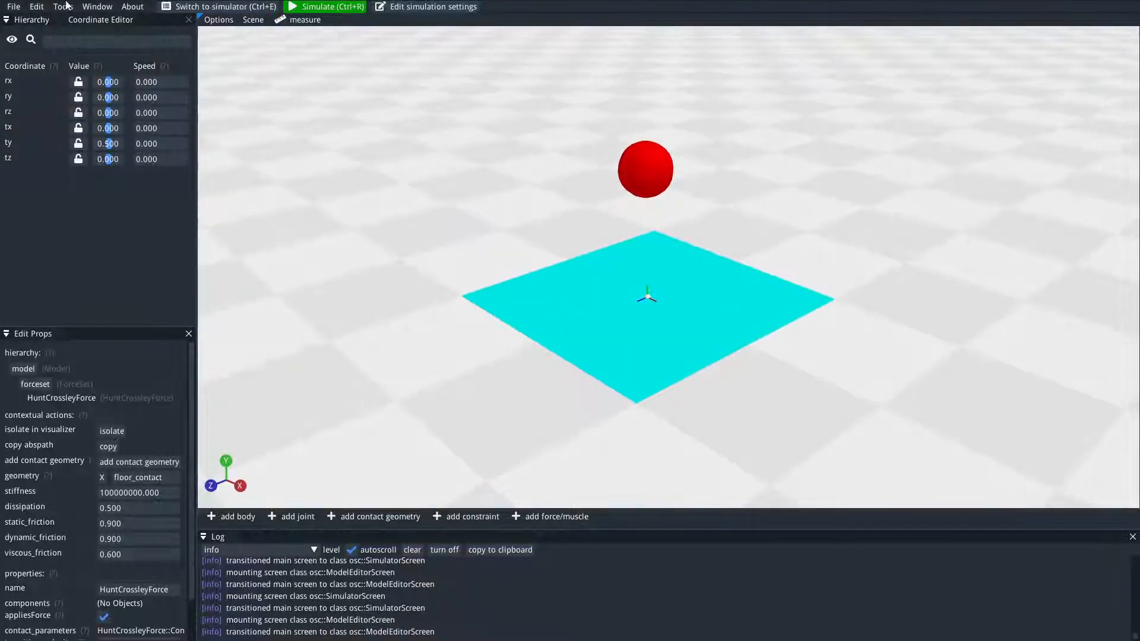
pyautogui.click(36, 6)
pyautogui.click(501, 153)
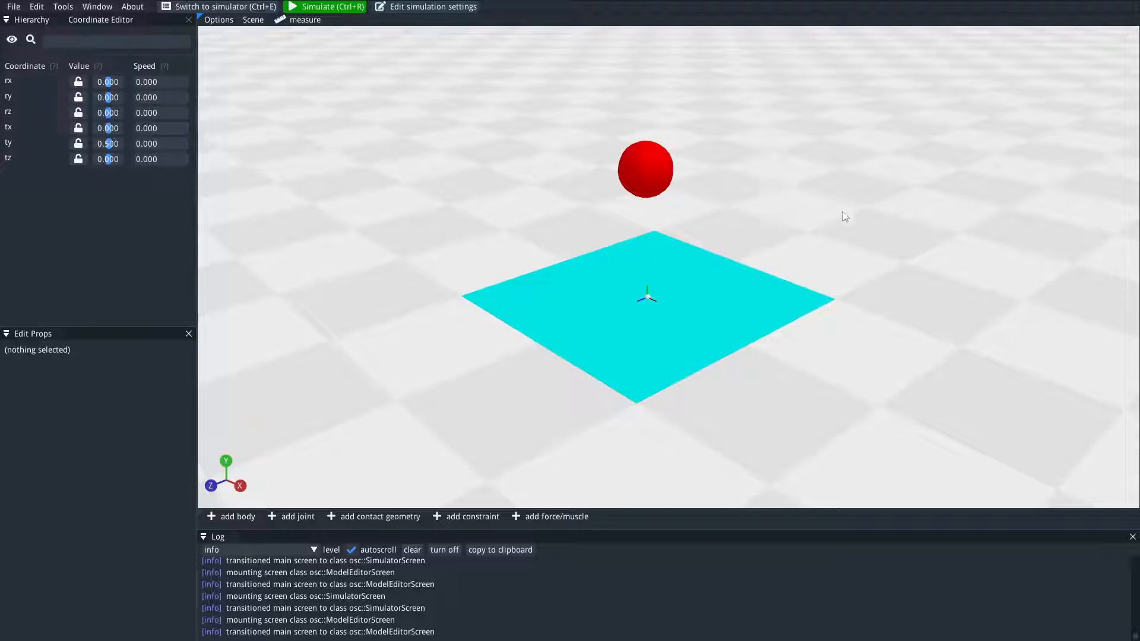
# - Switch to Firefox to examine the tutorial's tut2_constraints-added.png picture, and return to OpenSim Creator
pyautogui.moveTo(458, 144); pyautogui.dragTo(558, 133)
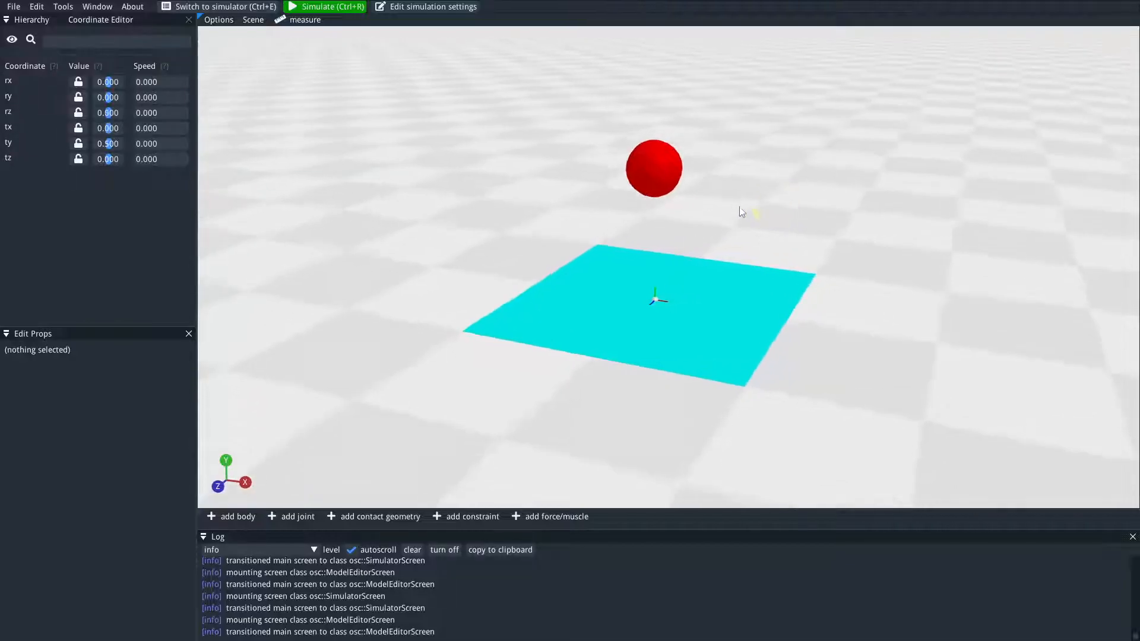
pyautogui.moveTo(764, 199); pyautogui.dragTo(693, 368)
pyautogui.rightClick(693, 368)
pyautogui.moveTo(717, 256); pyautogui.dragTo(802, 234)
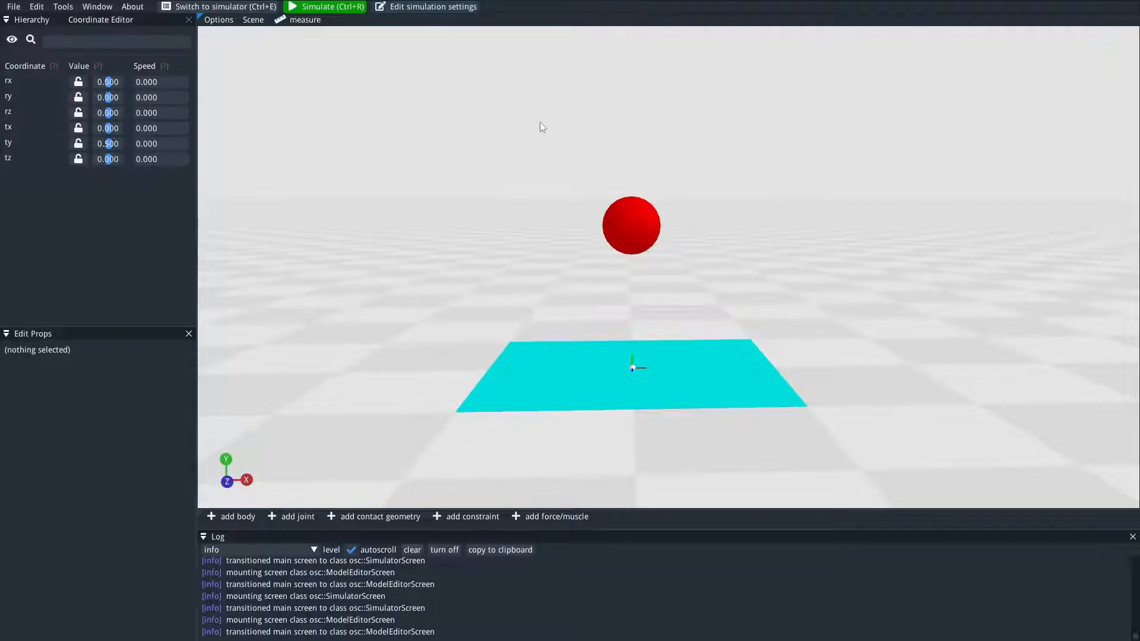
pyautogui.moveTo(633, 130); pyautogui.dragTo(644, 95)
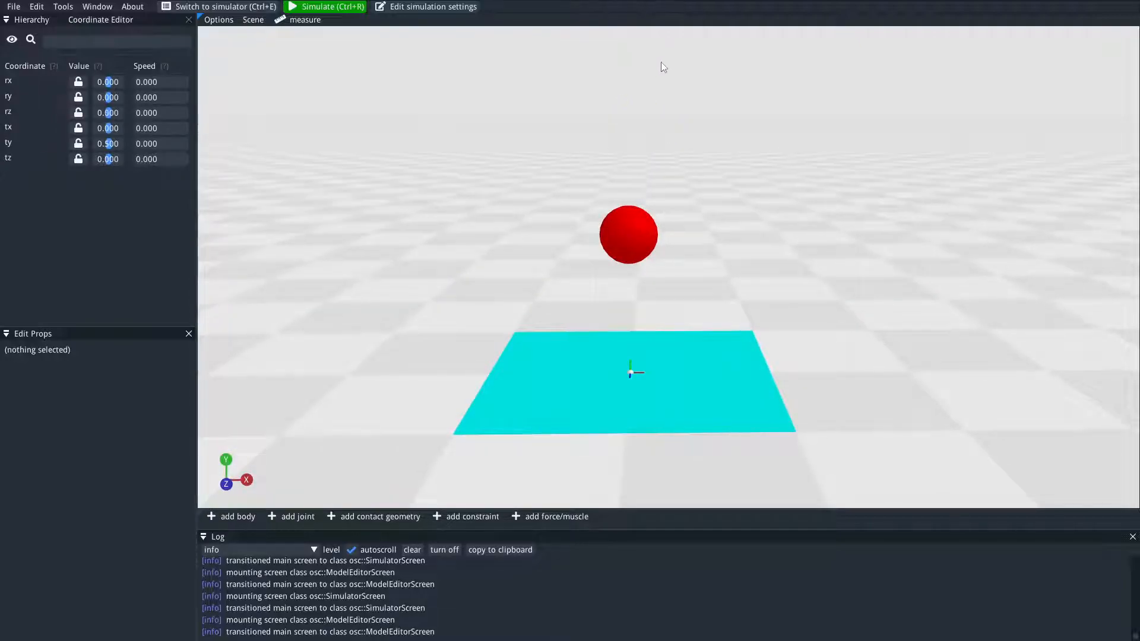
pyautogui.hotkey('alt', 'Tab')
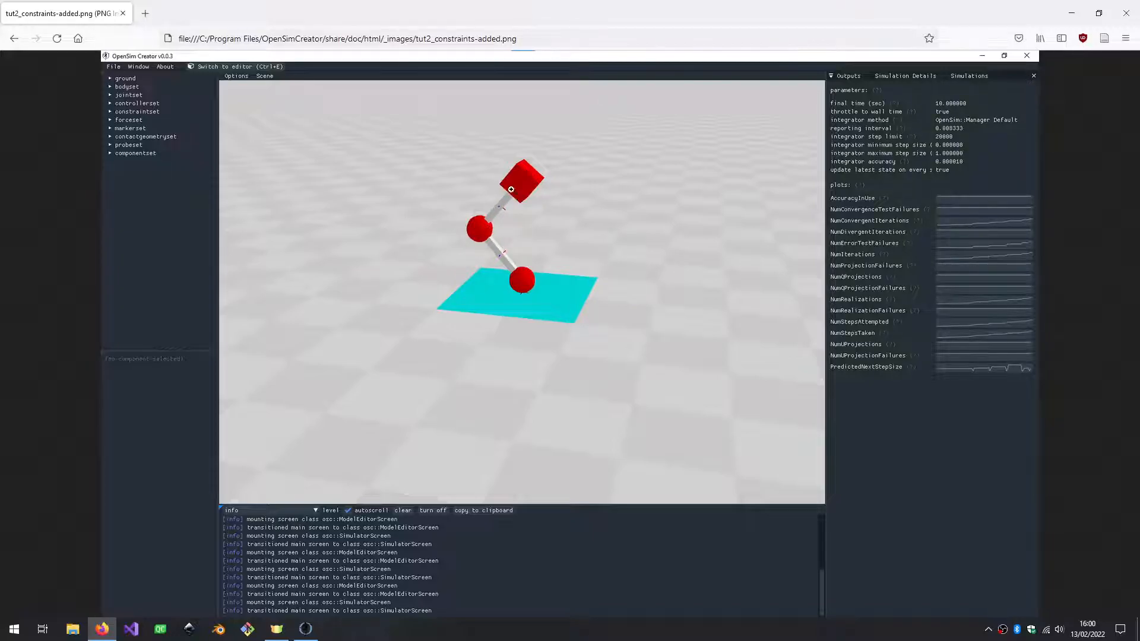
pyautogui.hotkey('alt', 'Tab')
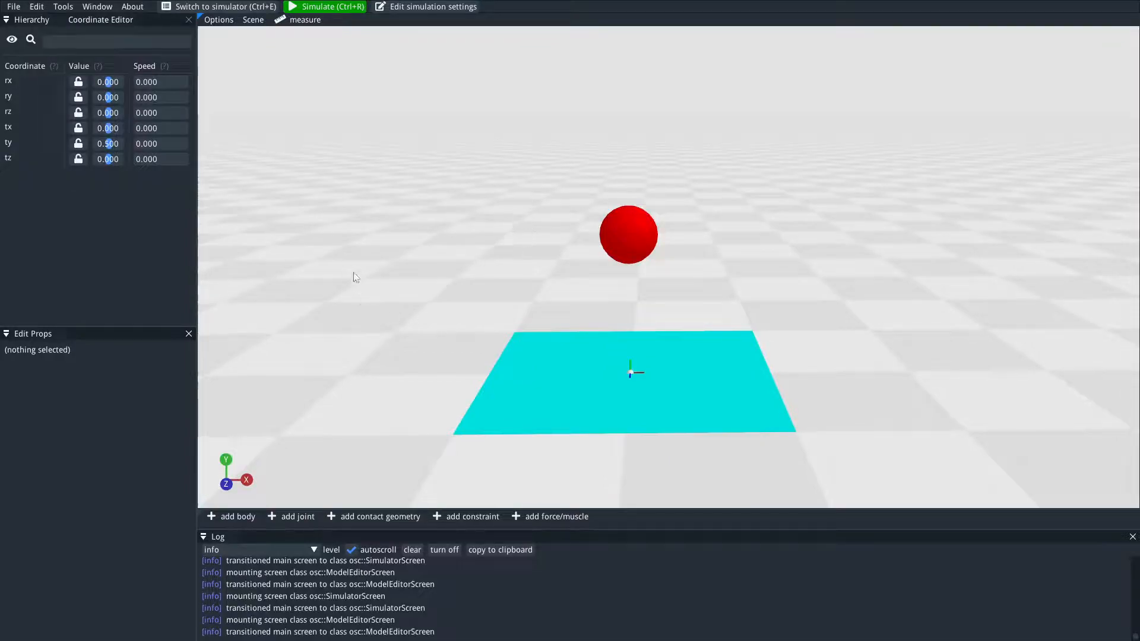
# - Define a new body named knee, joined to foot by a PinJoint named foot_to_knee
pyautogui.click(230, 518)
pyautogui.click(619, 225)
pyautogui.hotkey('ctrl', 'a')
pyautogui.write('knee')
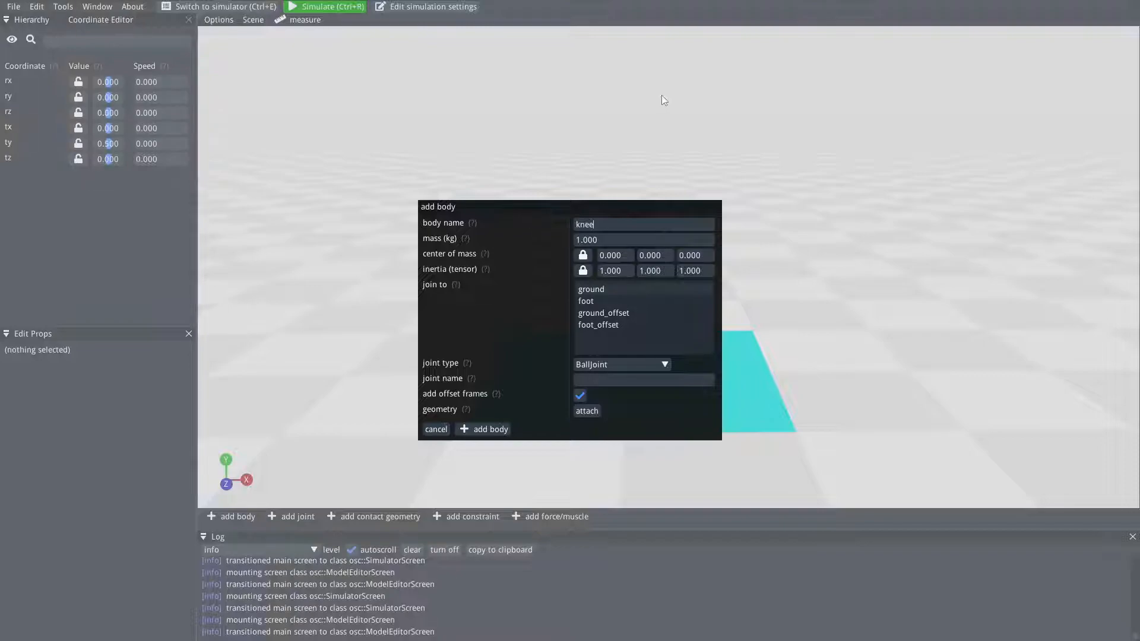
pyautogui.click(606, 301)
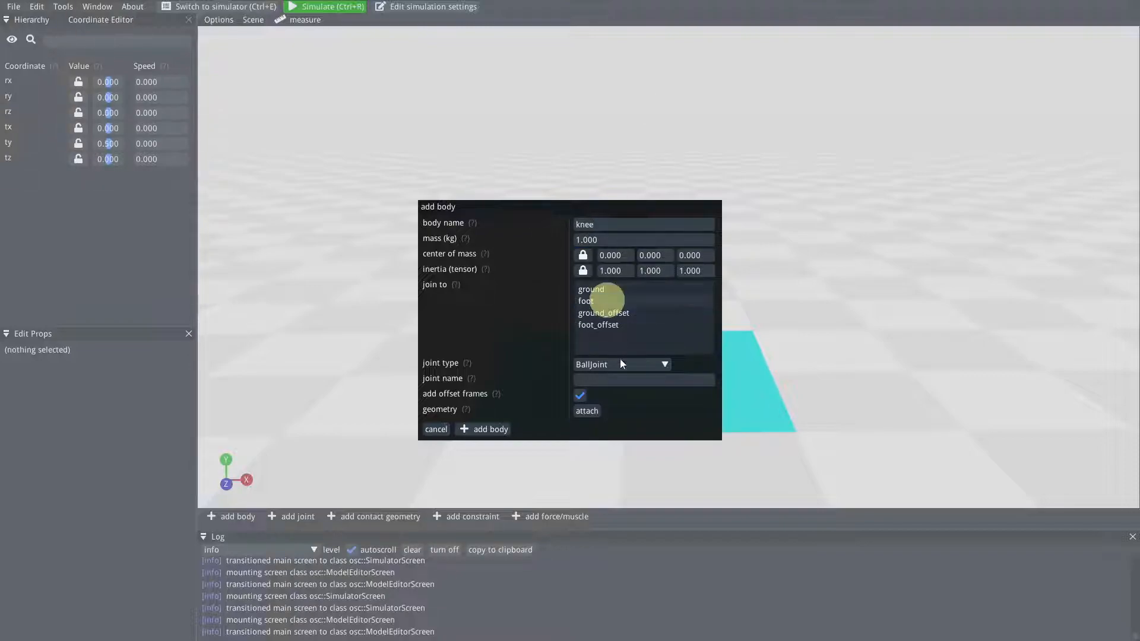
pyautogui.click(625, 363)
pyautogui.click(610, 429)
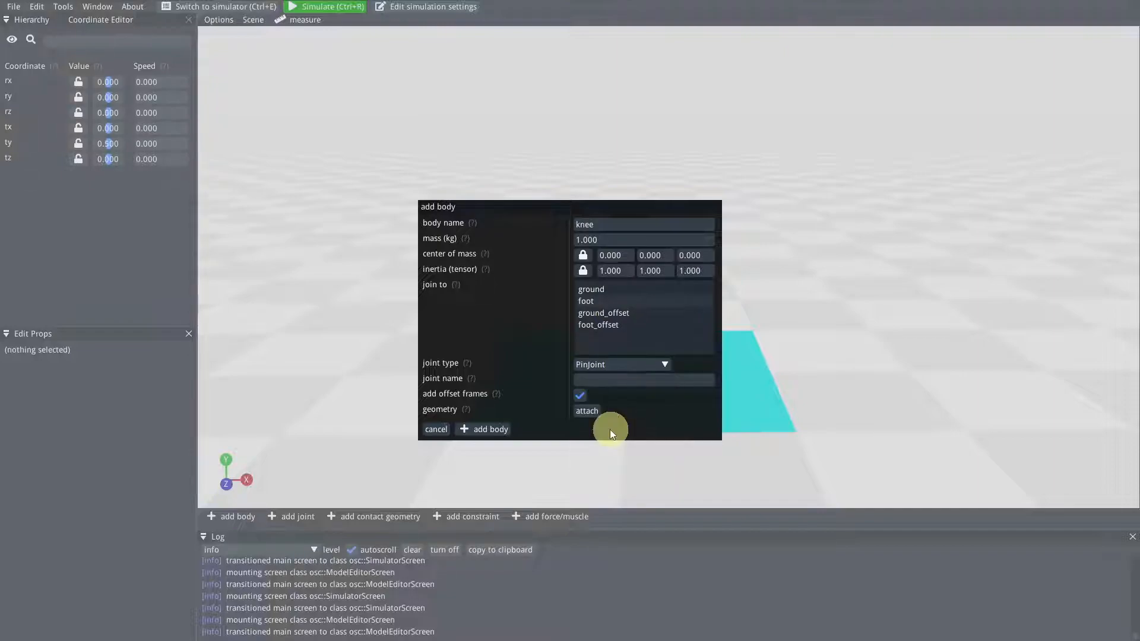
pyautogui.click(632, 378)
pyautogui.write('foot_to_knee')
# - Attach a generated Sphere geometry to the knee body and add the body to the model
pyautogui.click(586, 411)
pyautogui.click(522, 221)
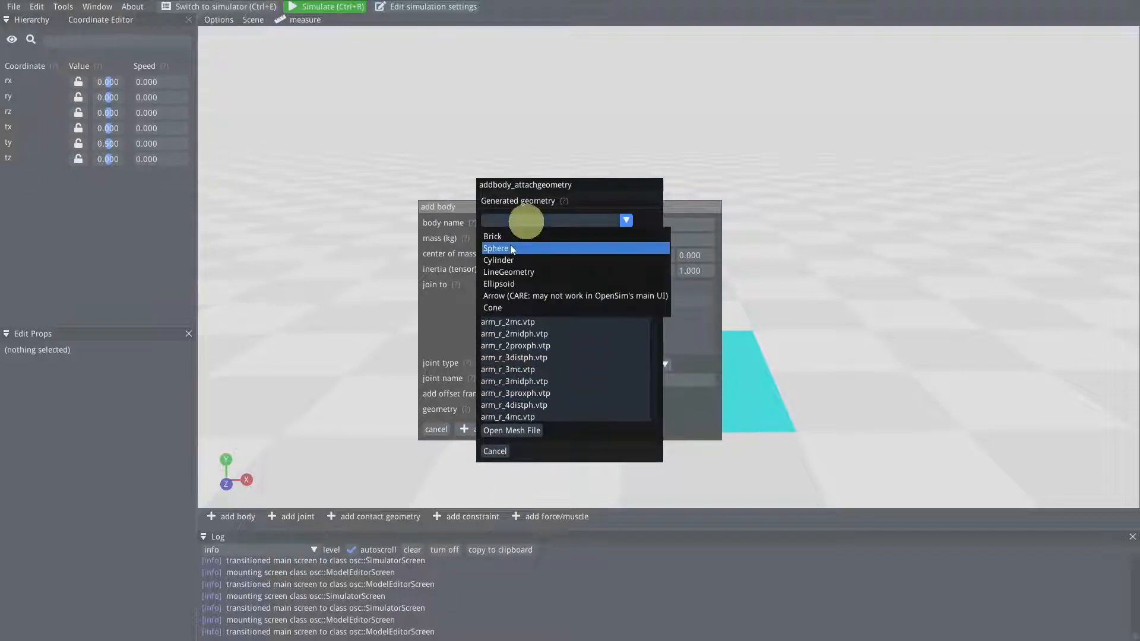
pyautogui.click(508, 248)
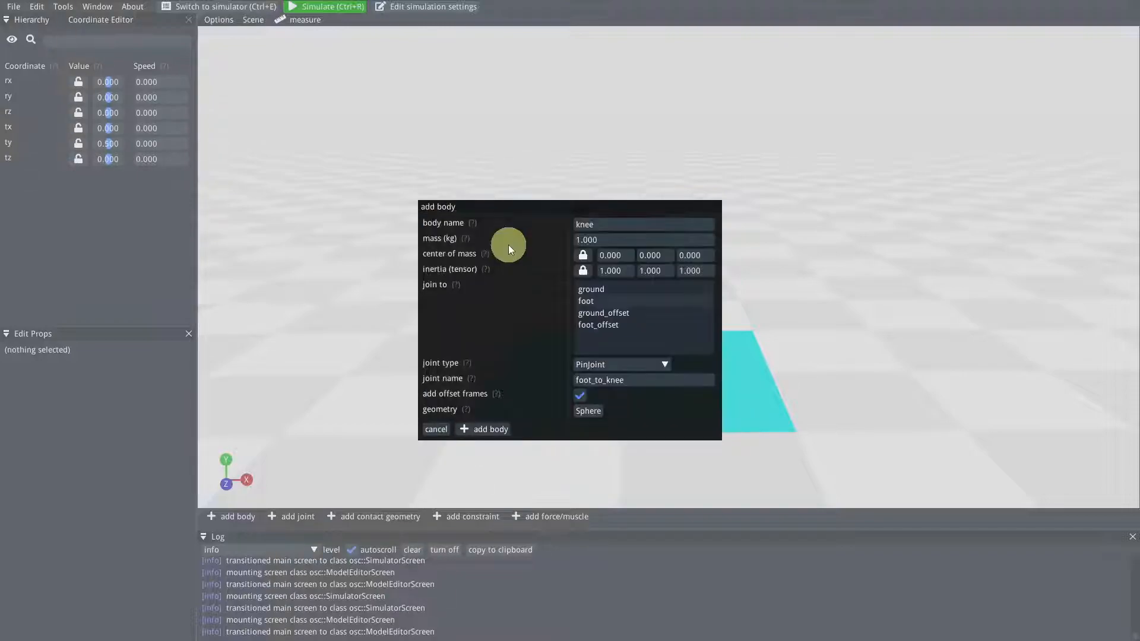
pyautogui.click(488, 434)
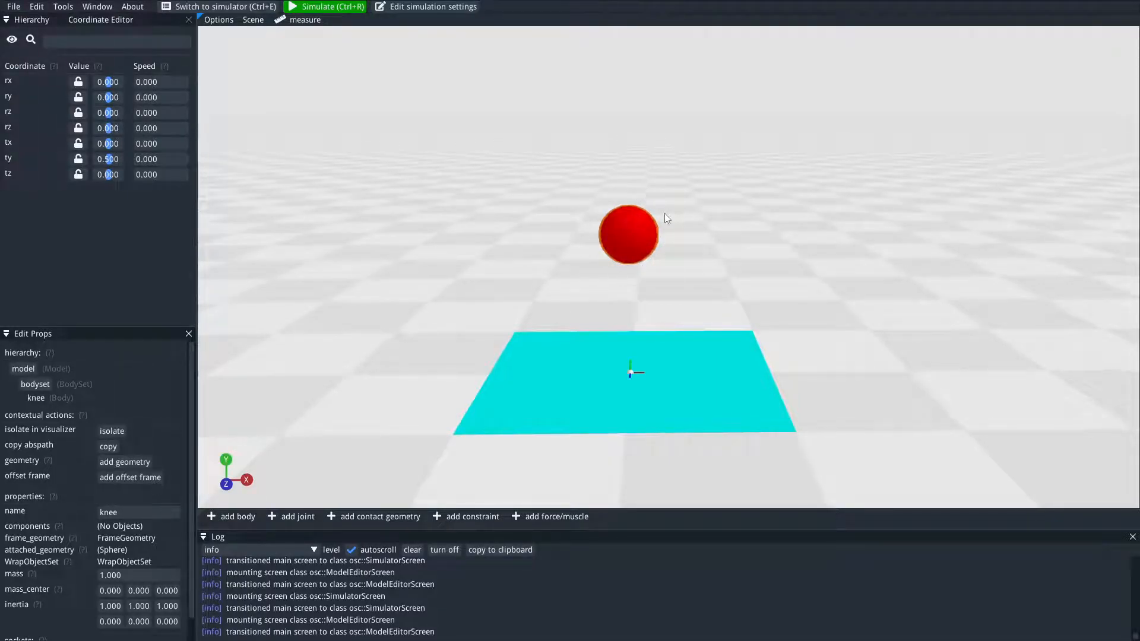
# - Set the Y translation of the foot_to_knee joint's foot_offset frame to 0.5
pyautogui.click(39, 20)
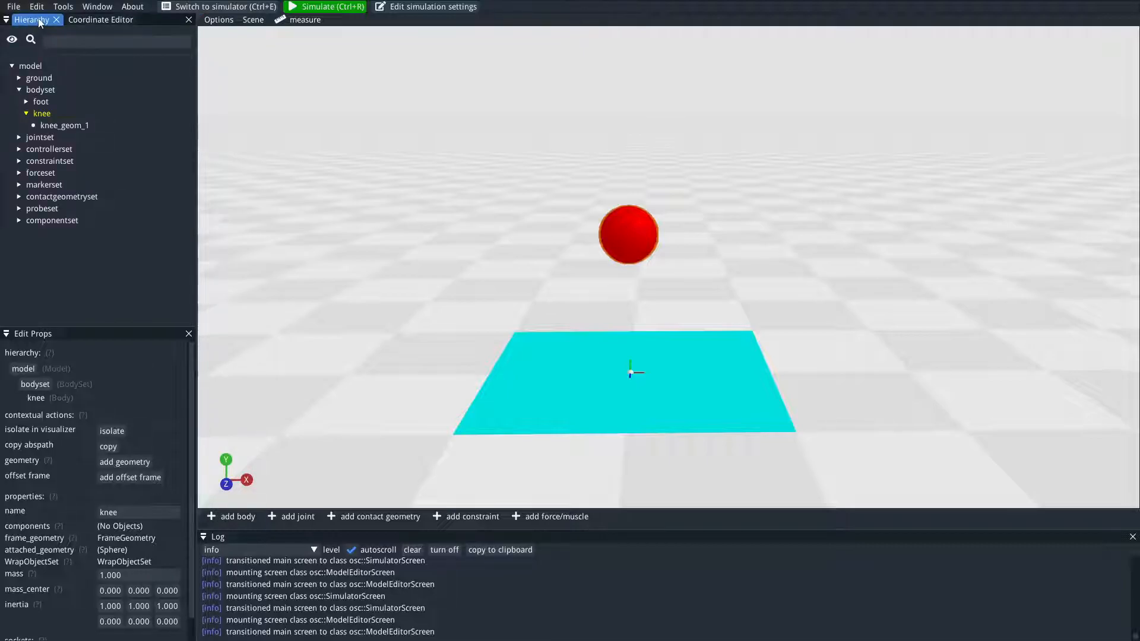
pyautogui.click(20, 138)
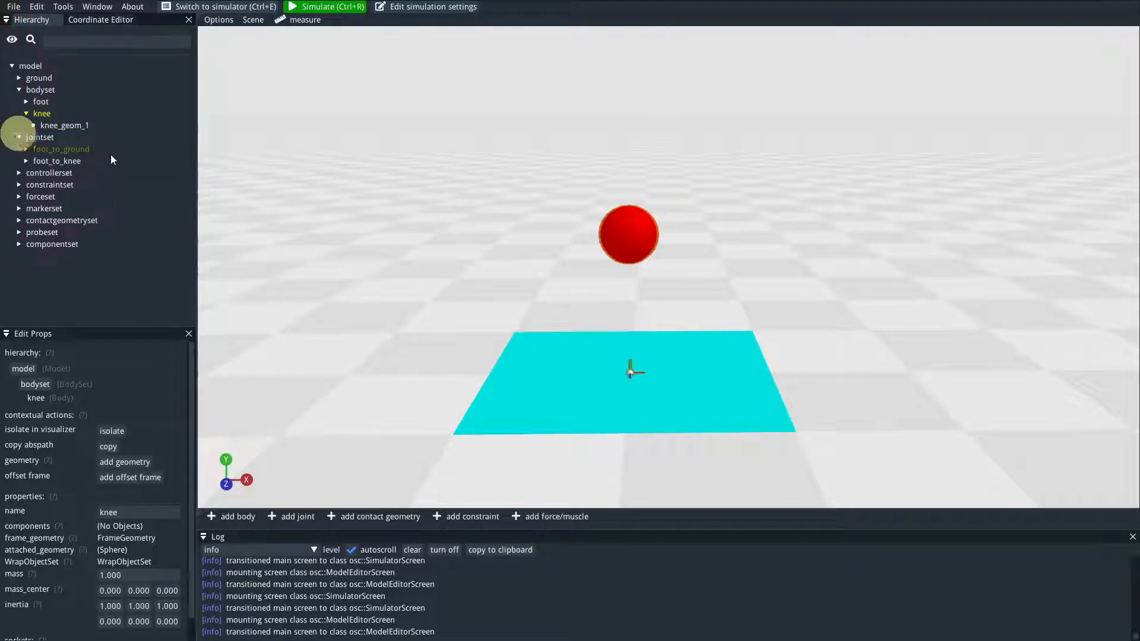
pyautogui.click(79, 161)
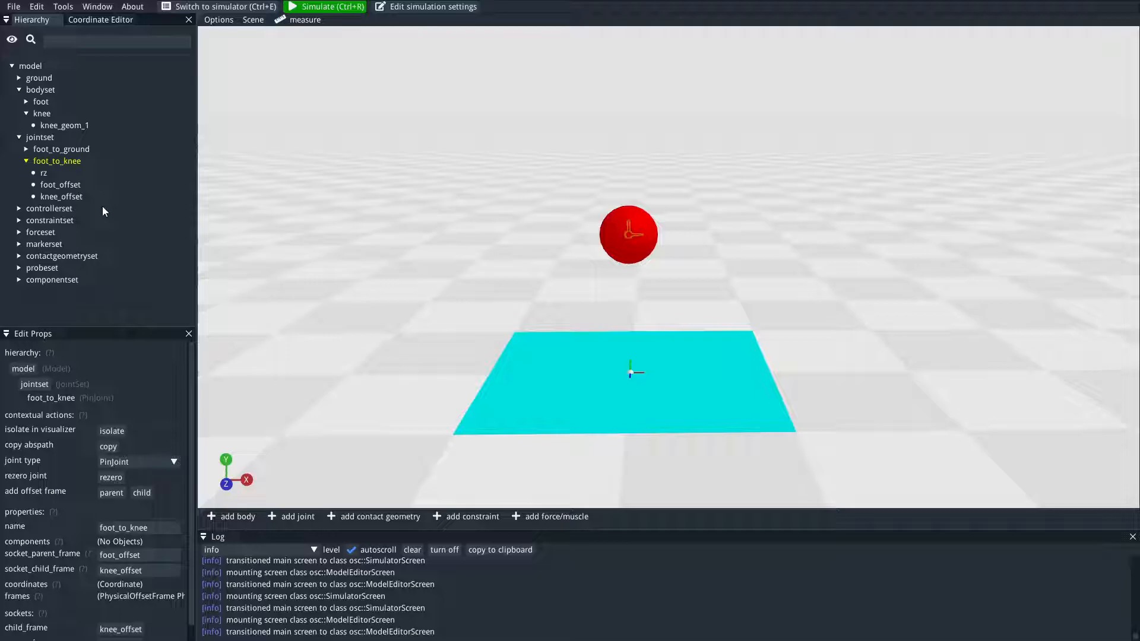
pyautogui.click(74, 186)
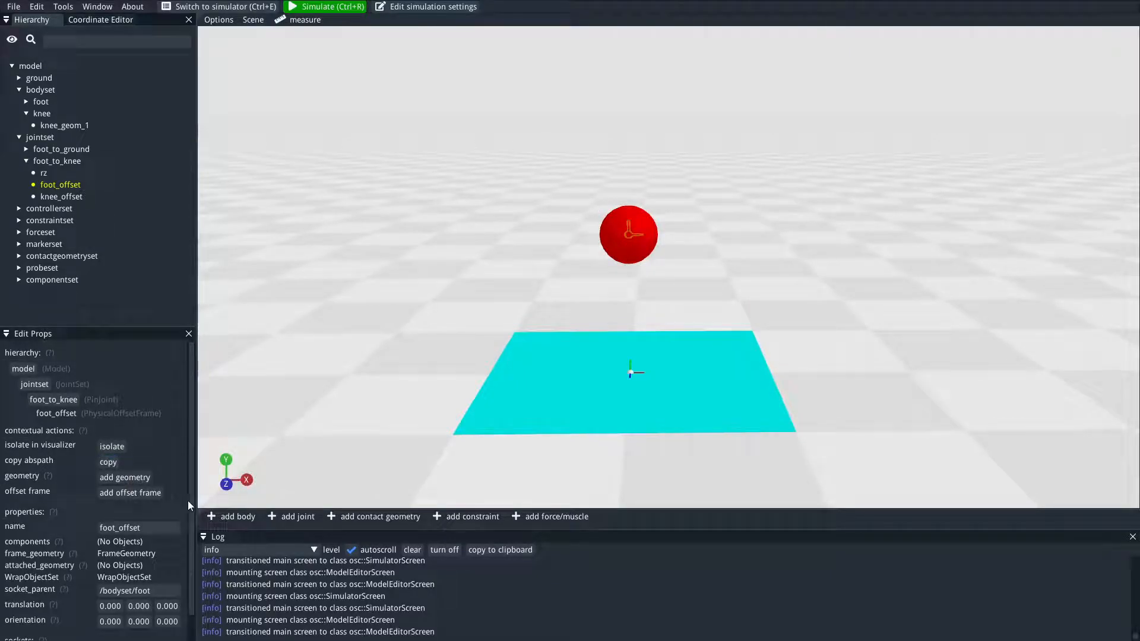
pyautogui.click(140, 605)
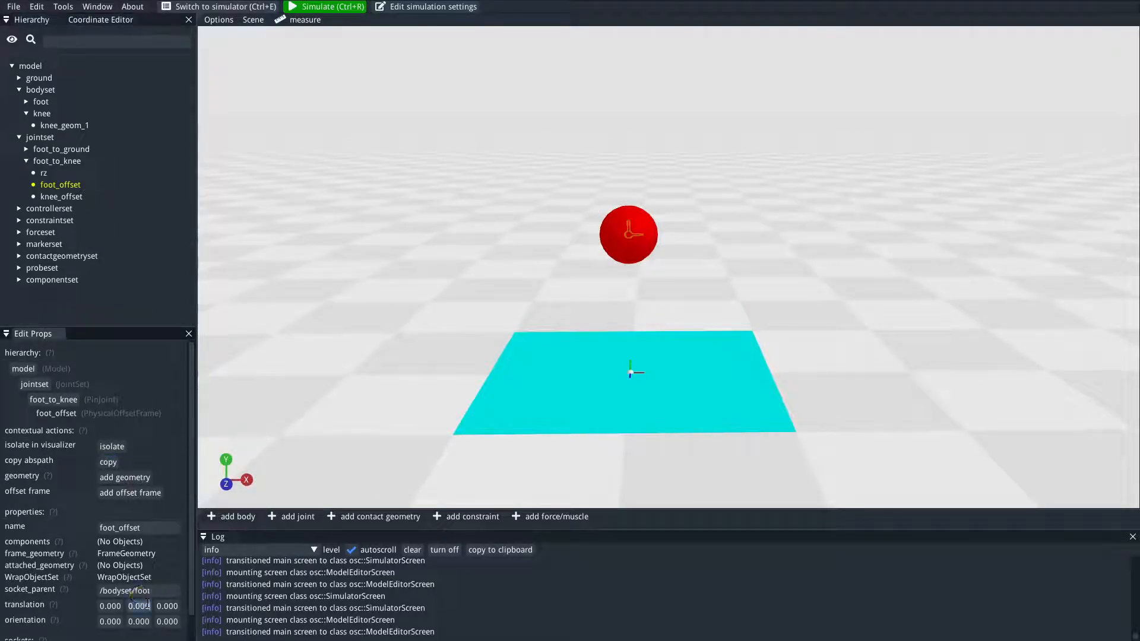
pyautogui.scroll(-1, 92, 532)
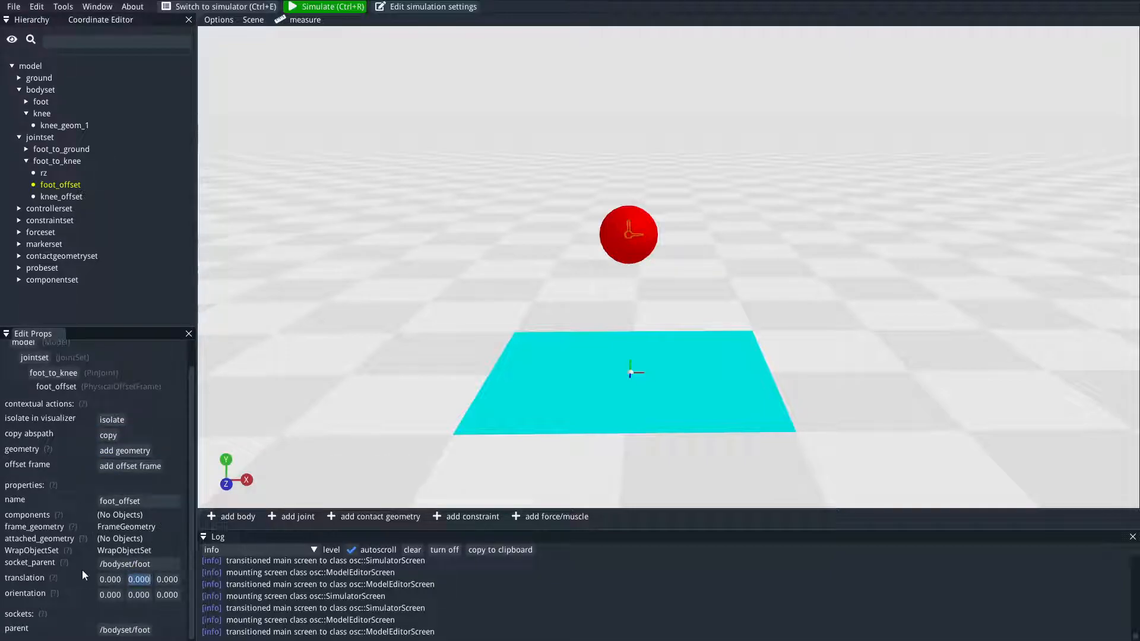
pyautogui.write('0.5')
pyautogui.press('Return')
# - Change the knee sphere's appearance colour to red and clear the selection
pyautogui.moveTo(842, 181); pyautogui.dragTo(843, 264, button='right')
pyautogui.moveTo(812, 239); pyautogui.dragTo(805, 234)
pyautogui.moveTo(805, 233); pyautogui.dragTo(795, 244, button='right')
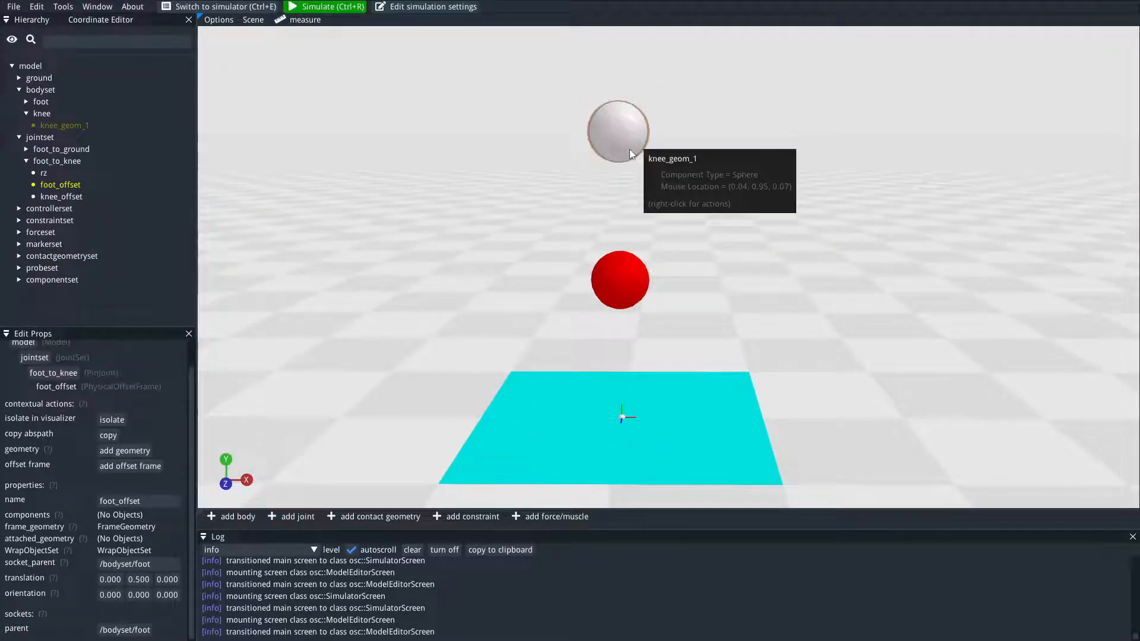
pyautogui.click(629, 149)
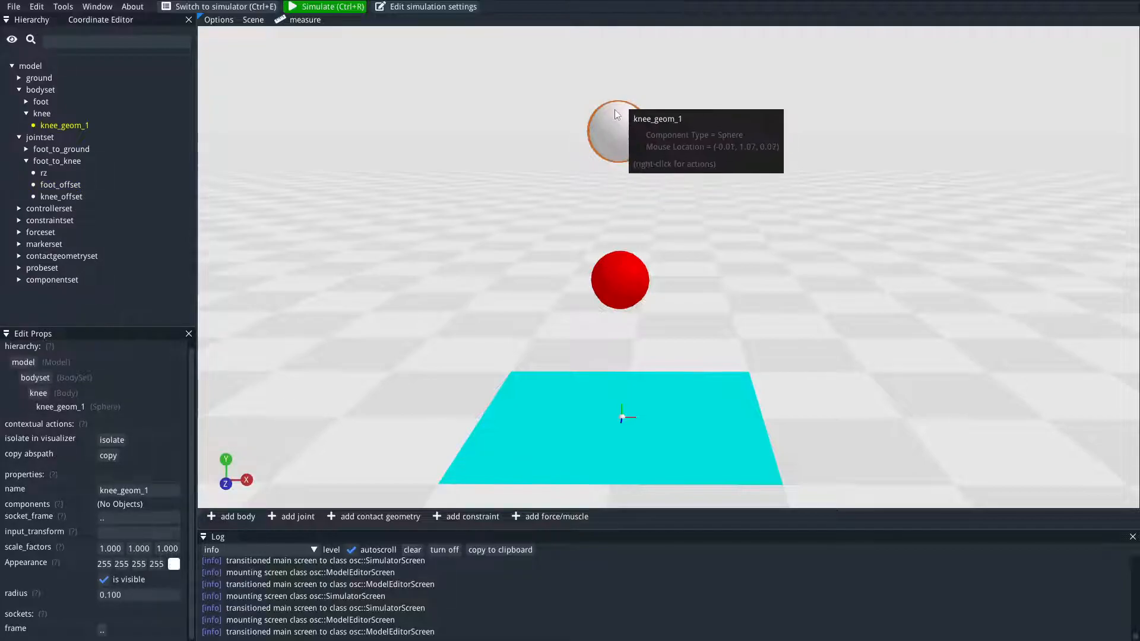
pyautogui.click(174, 564)
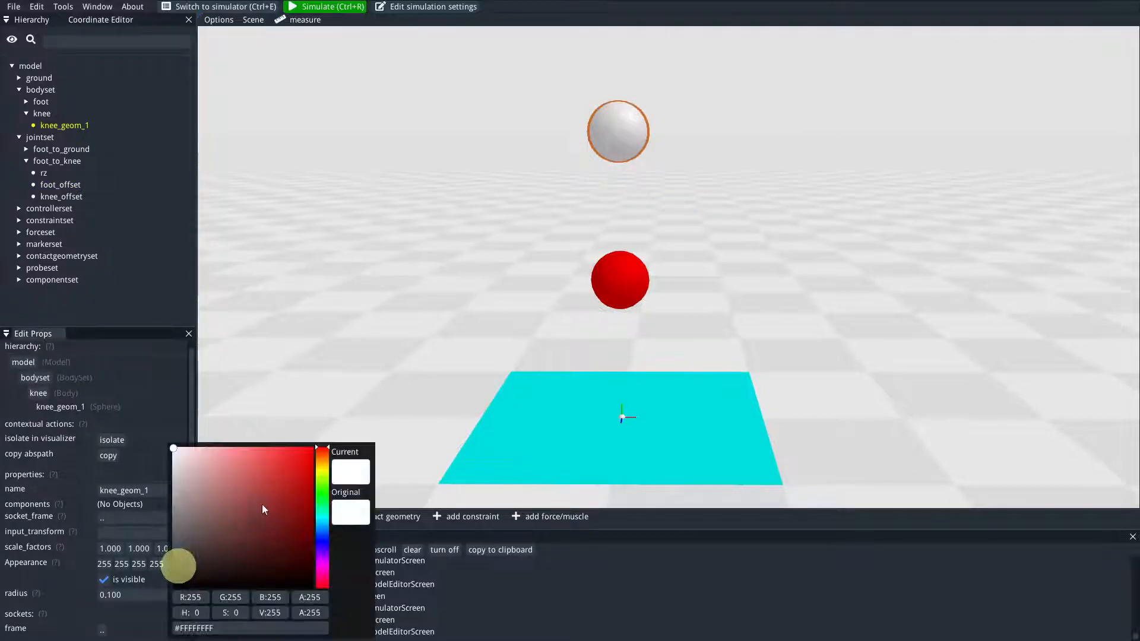
pyautogui.click(263, 502)
pyautogui.click(814, 132)
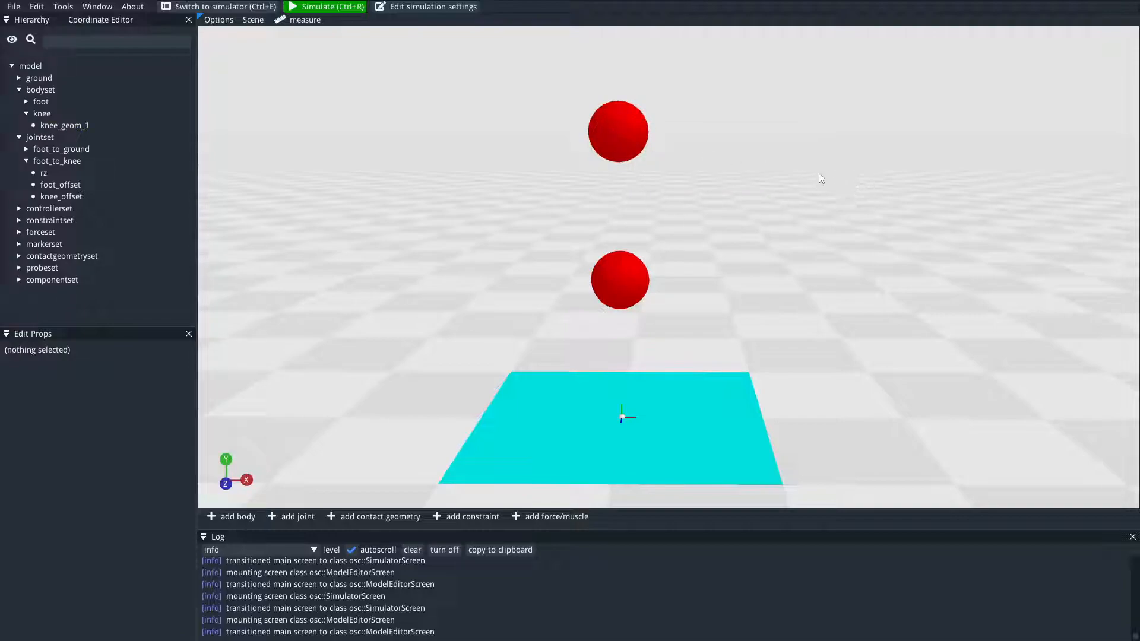
# - Define a new body named head, joined to knee by a PinJoint named knee_to_head
pyautogui.moveTo(819, 174); pyautogui.dragTo(830, 301, button='right')
pyautogui.moveTo(760, 263)
pyautogui.mouseDown()
pyautogui.moveTo(779, 250)
pyautogui.moveTo(769, 250)
pyautogui.mouseUp()
pyautogui.moveTo(769, 251); pyautogui.dragTo(752, 281, button='right')
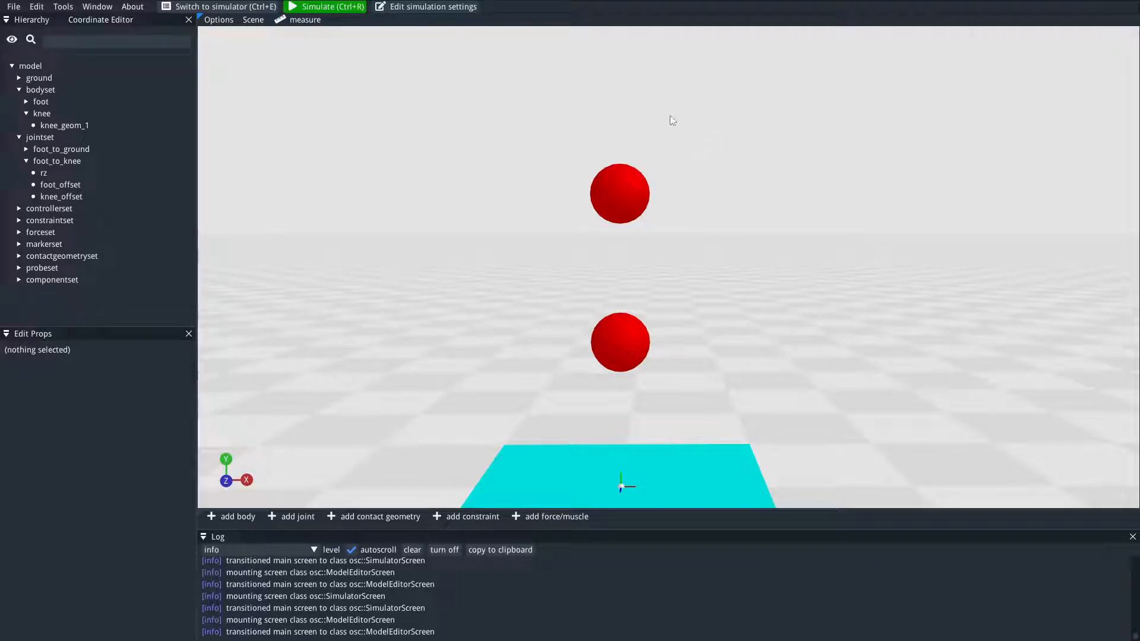
pyautogui.click(244, 518)
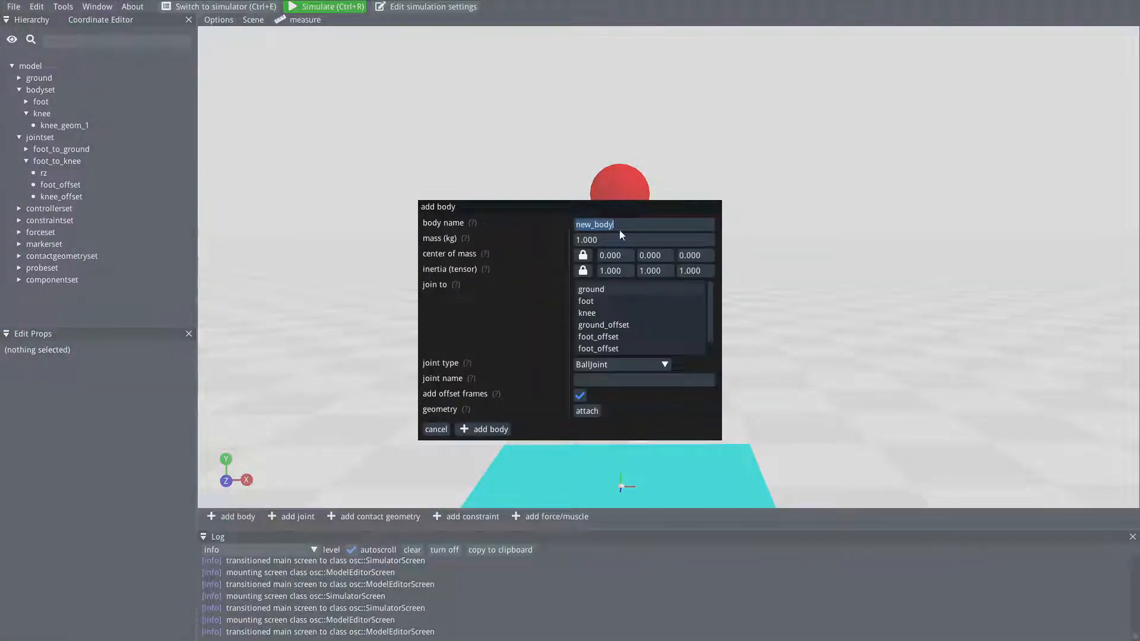
pyautogui.click(635, 225)
pyautogui.write('head')
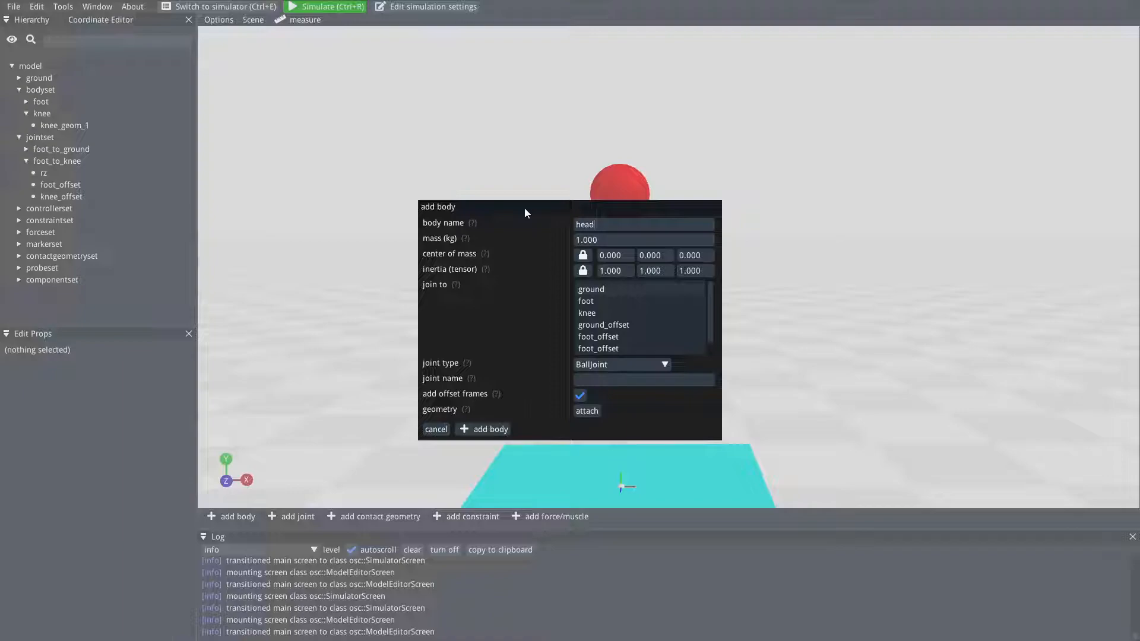
pyautogui.click(597, 315)
pyautogui.click(614, 363)
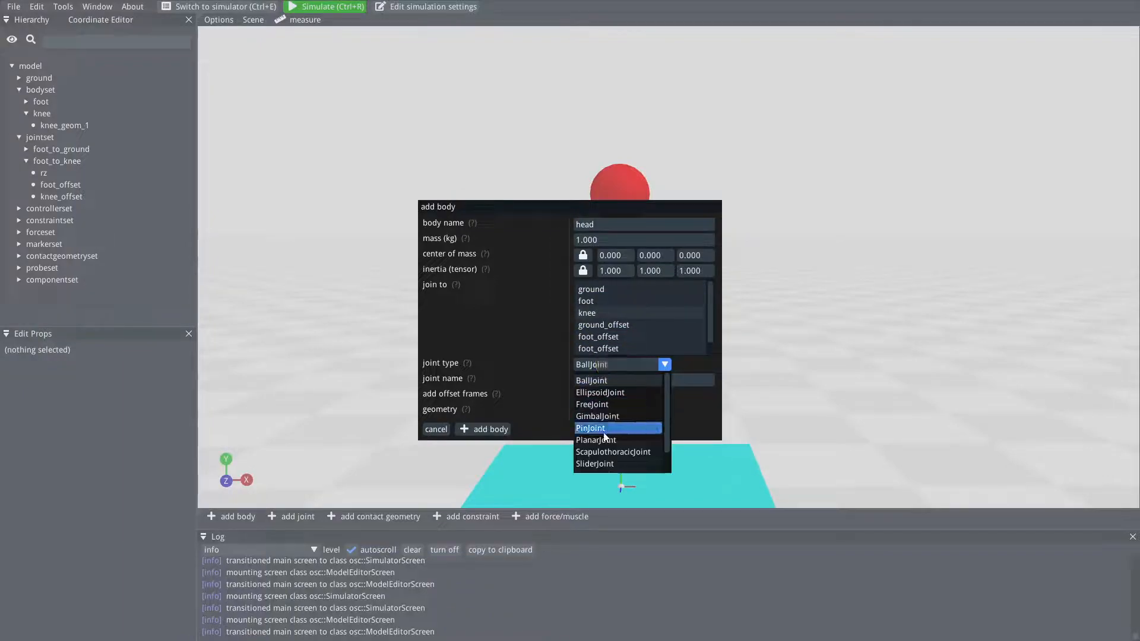
pyautogui.click(603, 429)
pyautogui.click(610, 379)
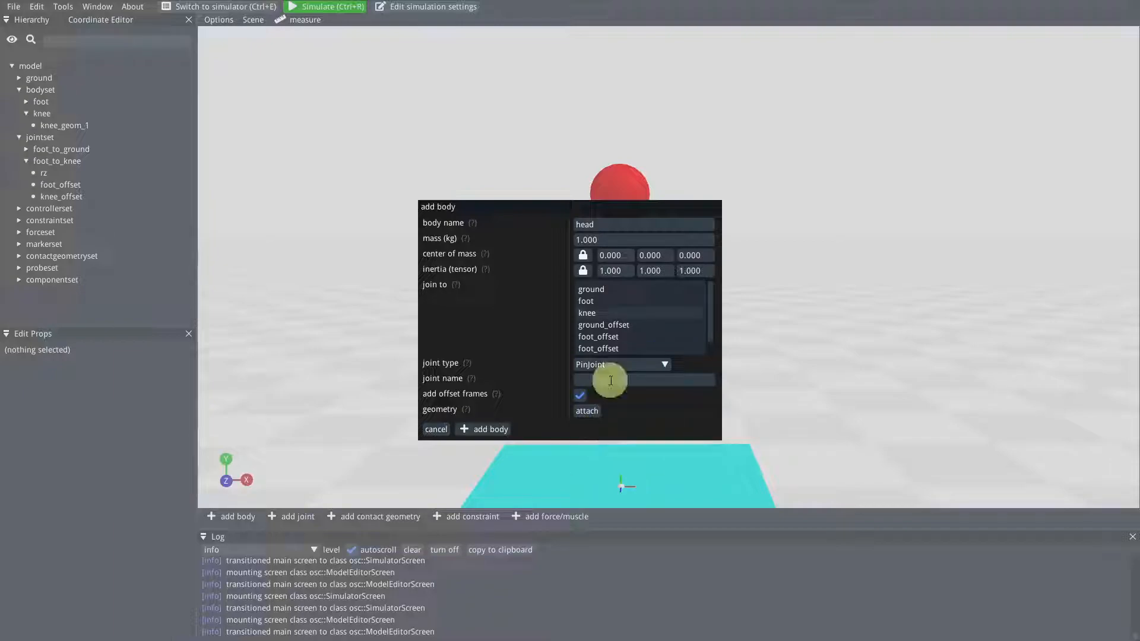
pyautogui.write('knee_to_head')
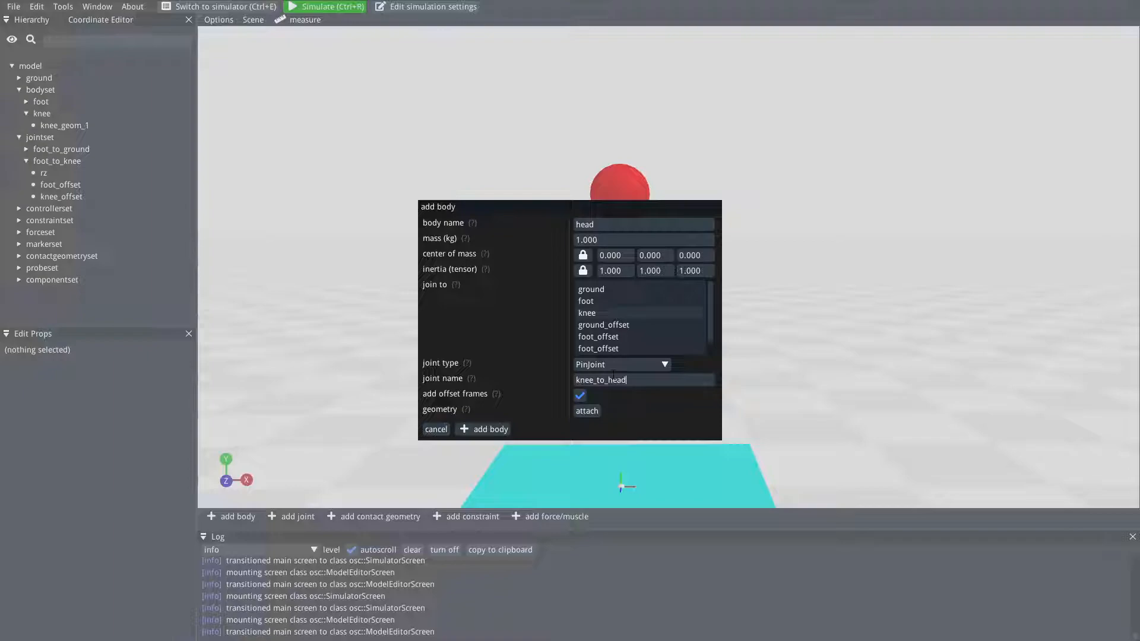
# - Attach a generated Brick geometry to the head body and add the body to the model
pyautogui.click(593, 412)
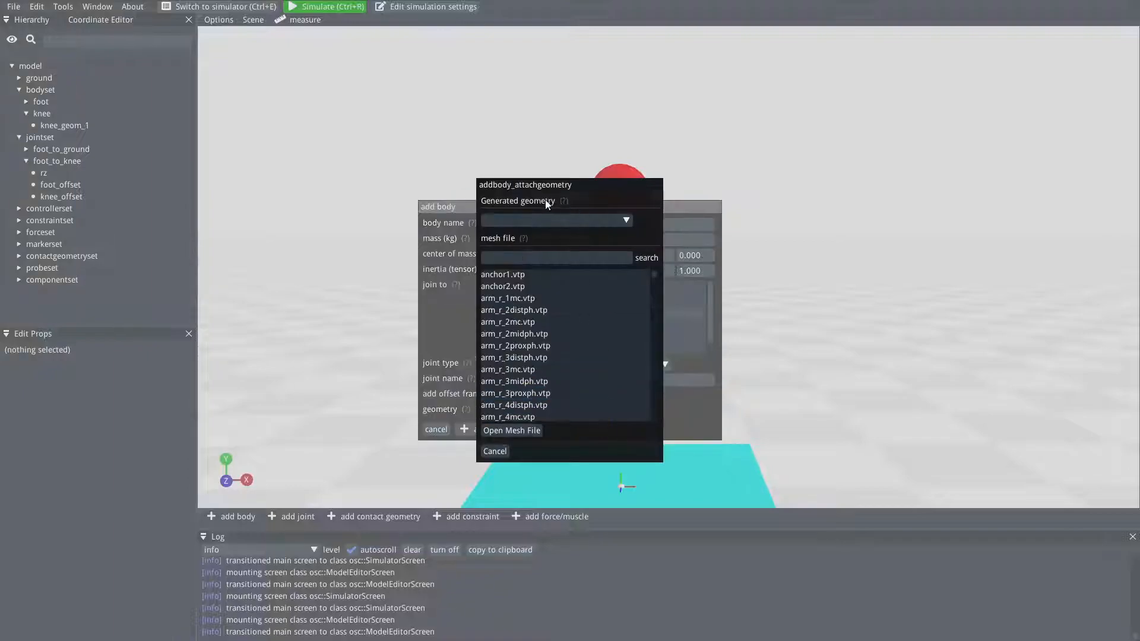
pyautogui.click(536, 220)
pyautogui.click(502, 233)
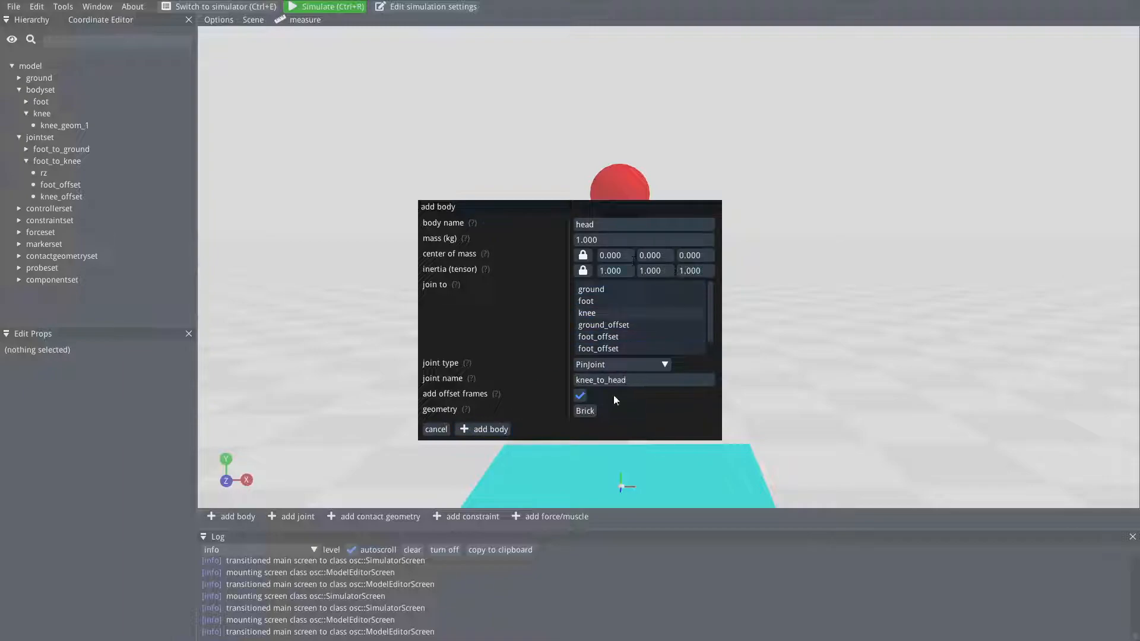
pyautogui.click(488, 428)
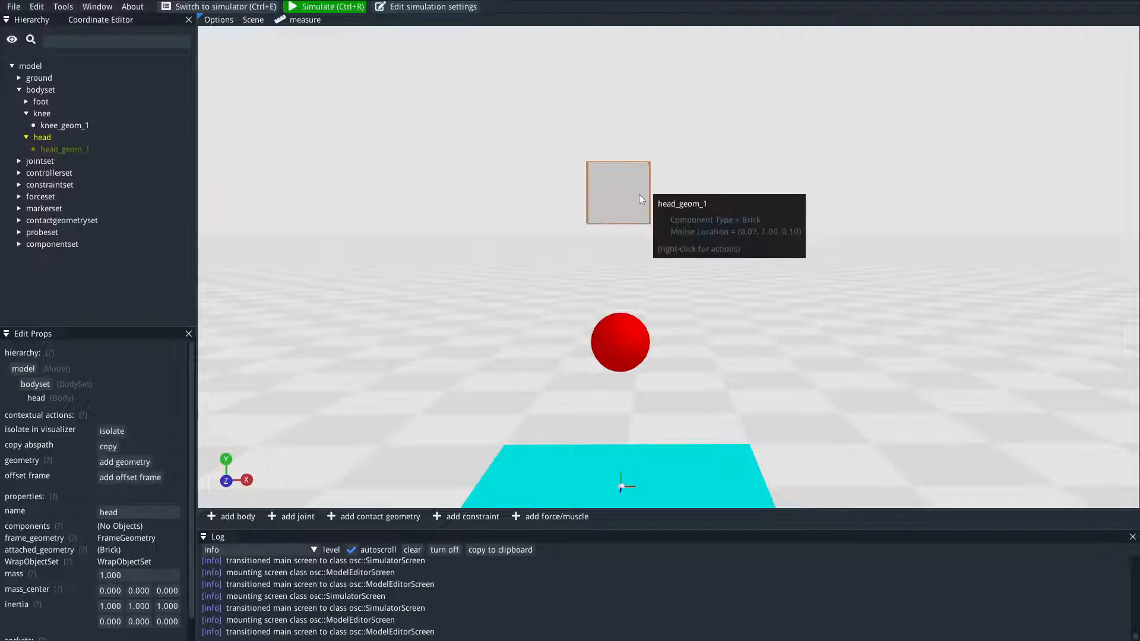
# - Set the Y translation of the knee_to_head joint's knee_offset frame to 0.5
pyautogui.click(20, 162)
pyautogui.click(78, 197)
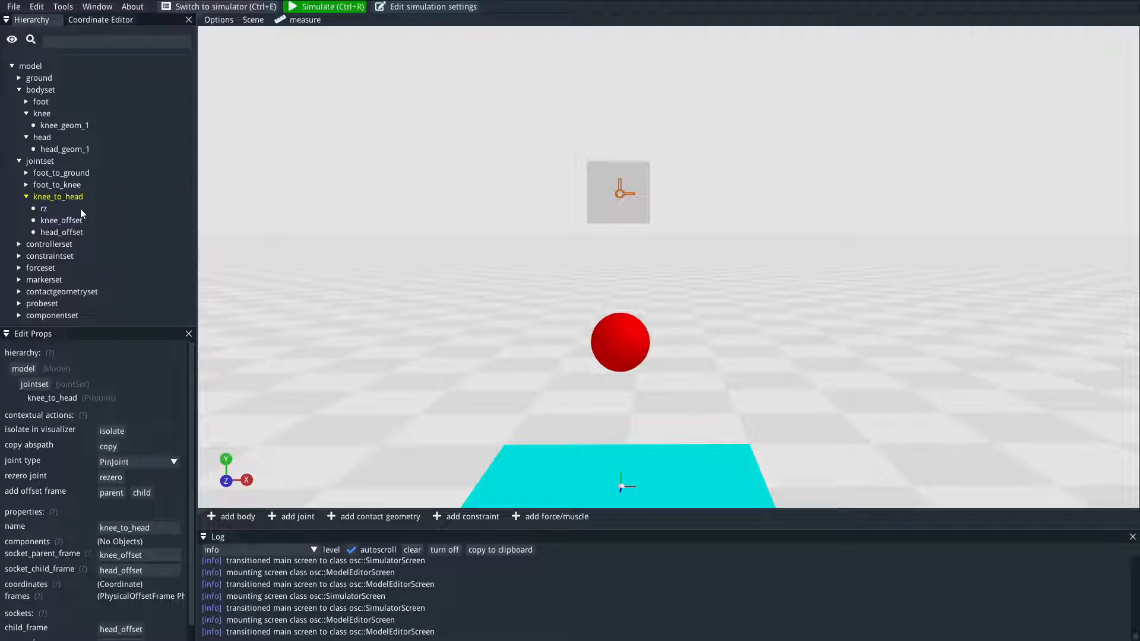
pyautogui.click(73, 223)
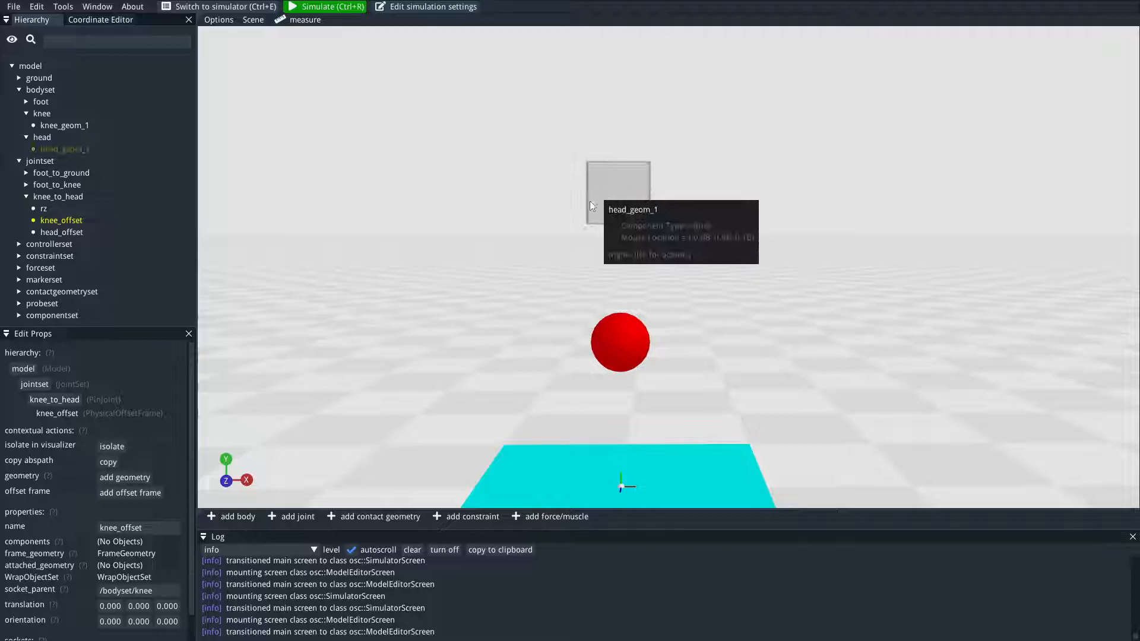
pyautogui.click(139, 606)
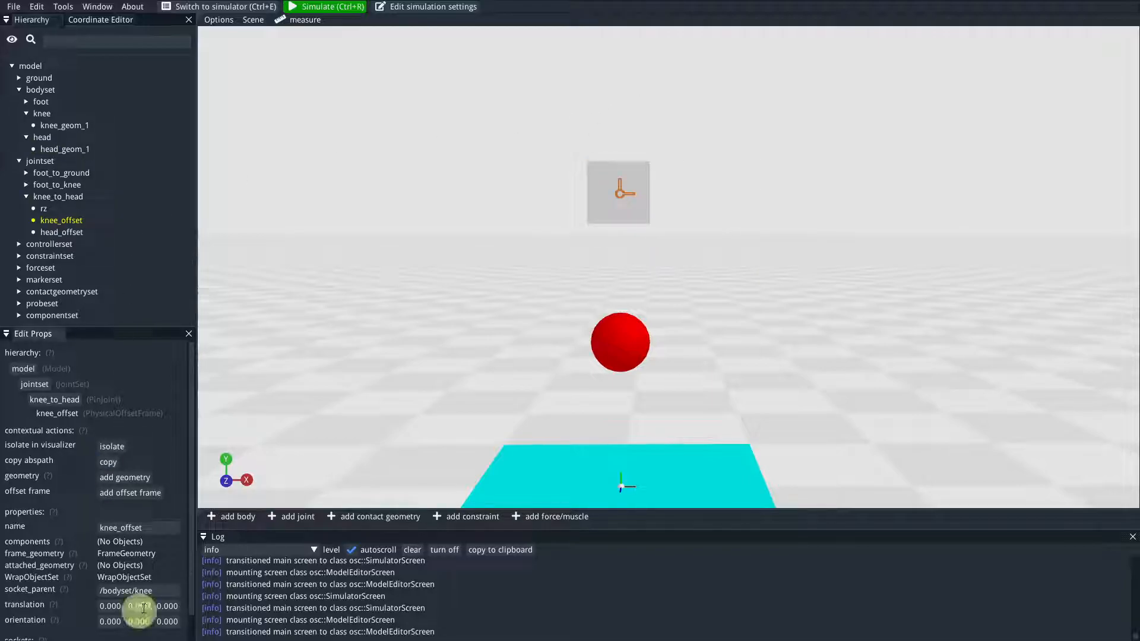
pyautogui.write('0.5')
pyautogui.press('Return')
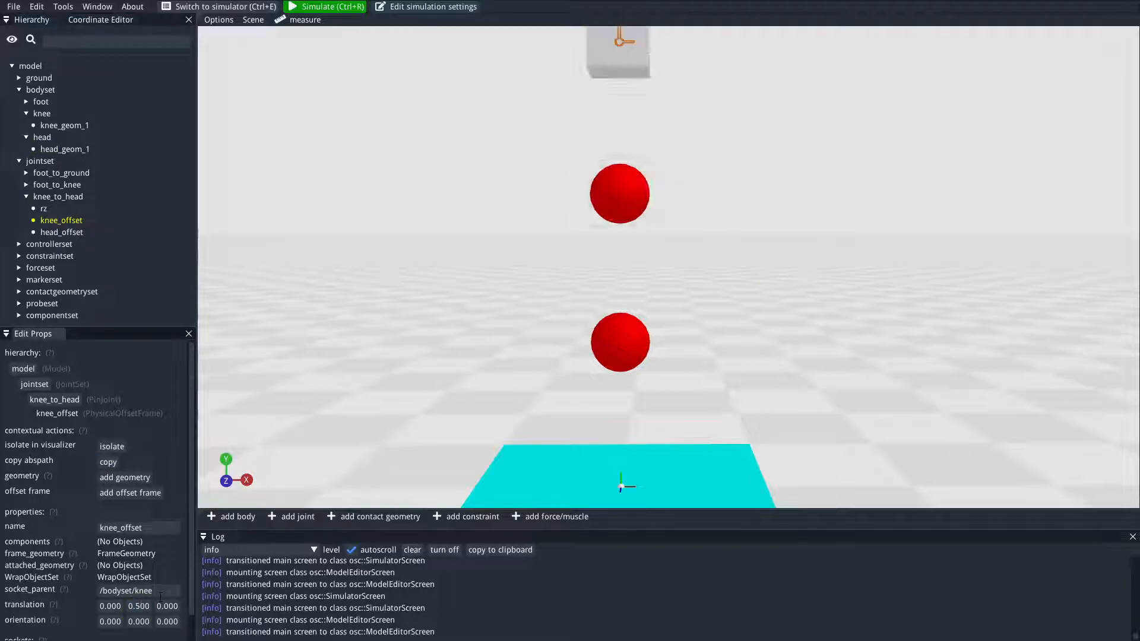
# - Change the head brick's appearance colour to red (#FF0000FF) and clear the selection
pyautogui.moveTo(735, 212); pyautogui.dragTo(729, 367, button='right')
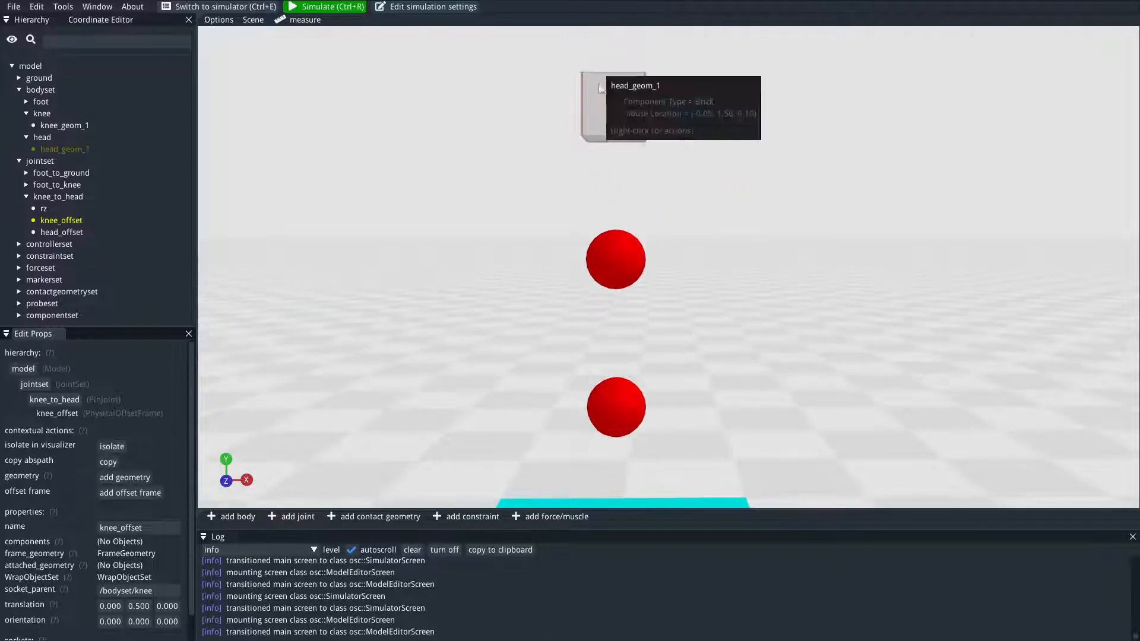
pyautogui.click(679, 151)
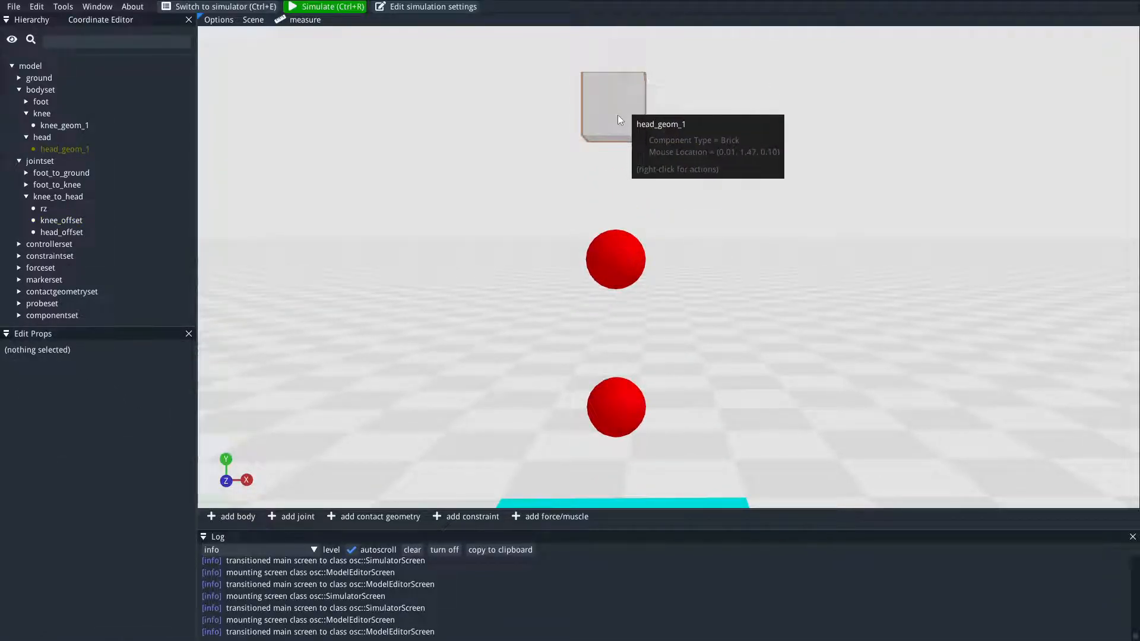
pyautogui.click(627, 131)
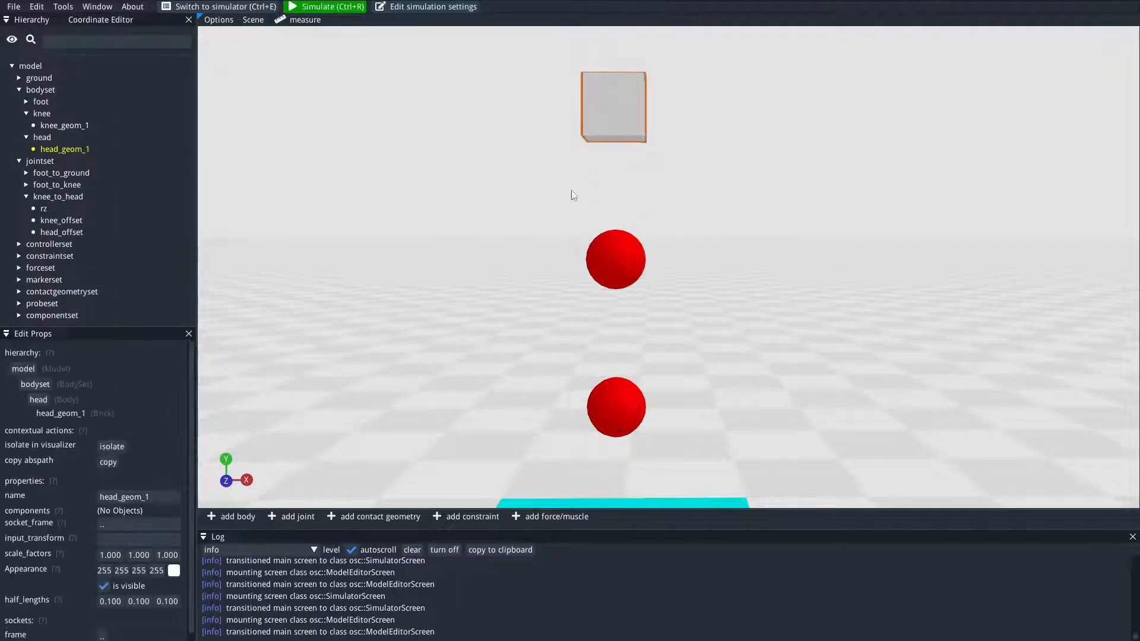
pyautogui.click(173, 570)
pyautogui.moveTo(255, 538); pyautogui.dragTo(318, 445)
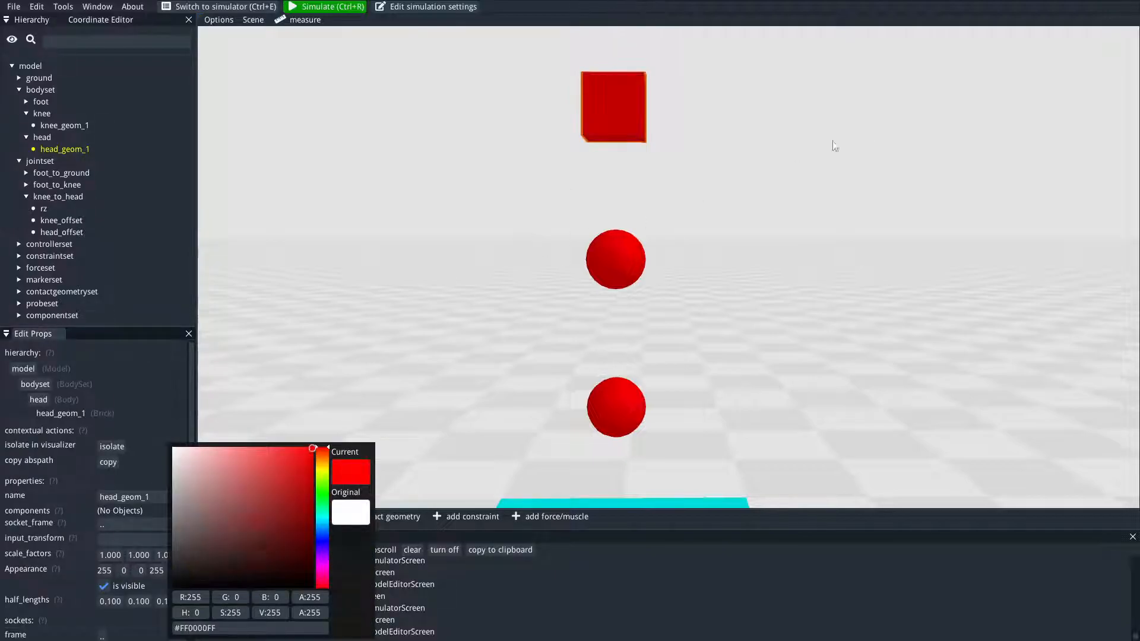
pyautogui.click(822, 152)
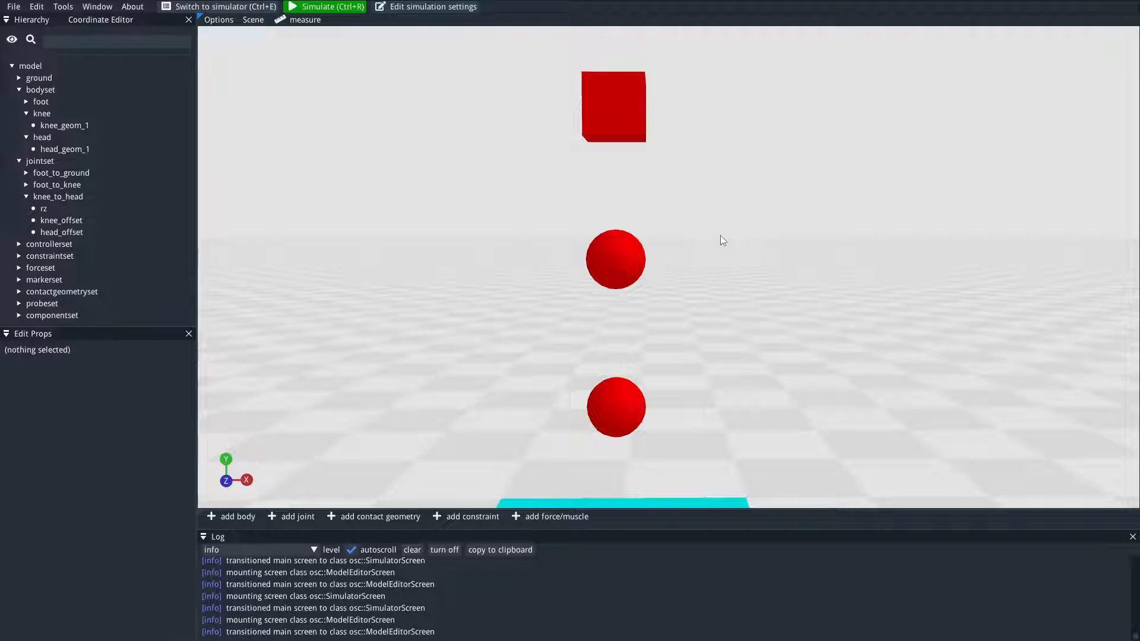
# - Add an offset frame to the foot body
pyautogui.scroll(-1, 685, 159)
pyautogui.moveTo(693, 201); pyautogui.dragTo(715, 182)
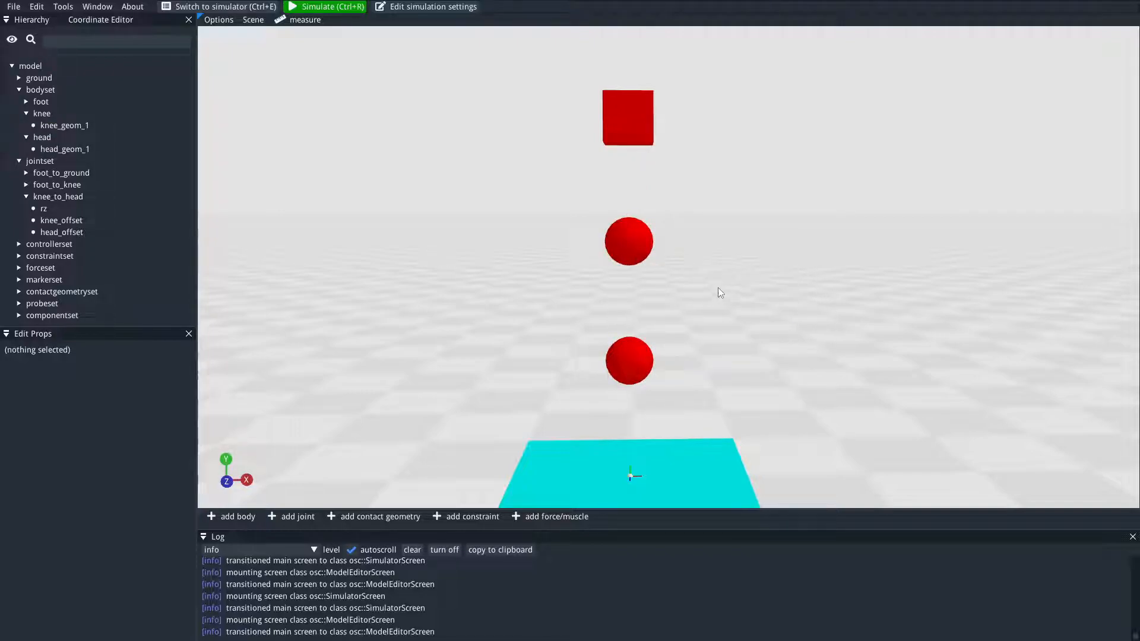
pyautogui.moveTo(710, 323); pyautogui.dragTo(702, 280, button='right')
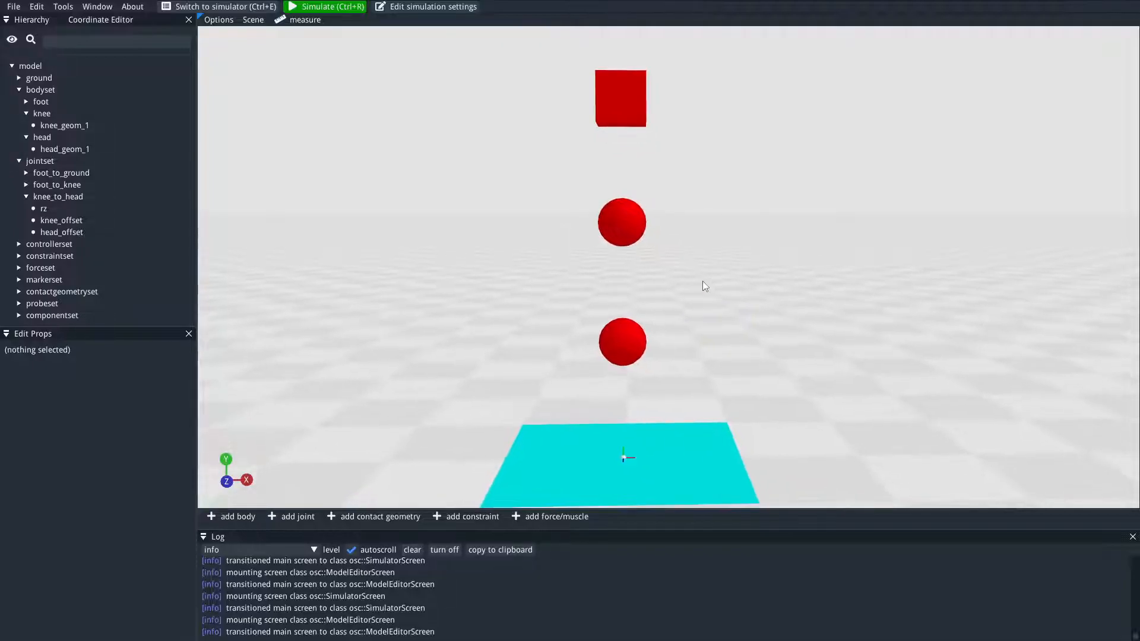
pyautogui.click(40, 101)
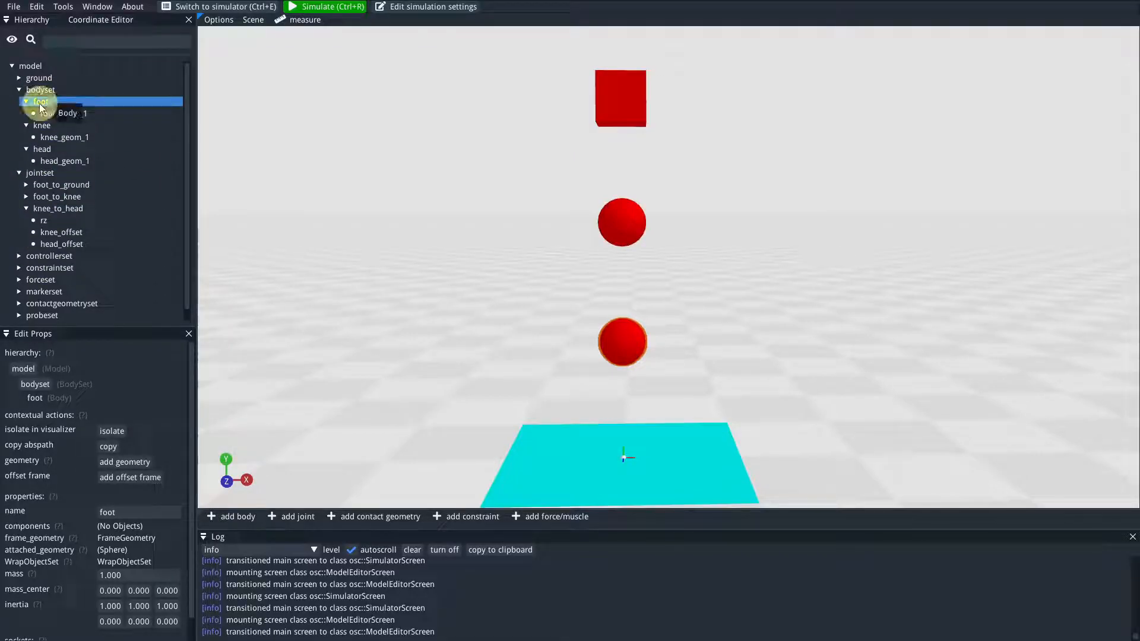
pyautogui.click(130, 480)
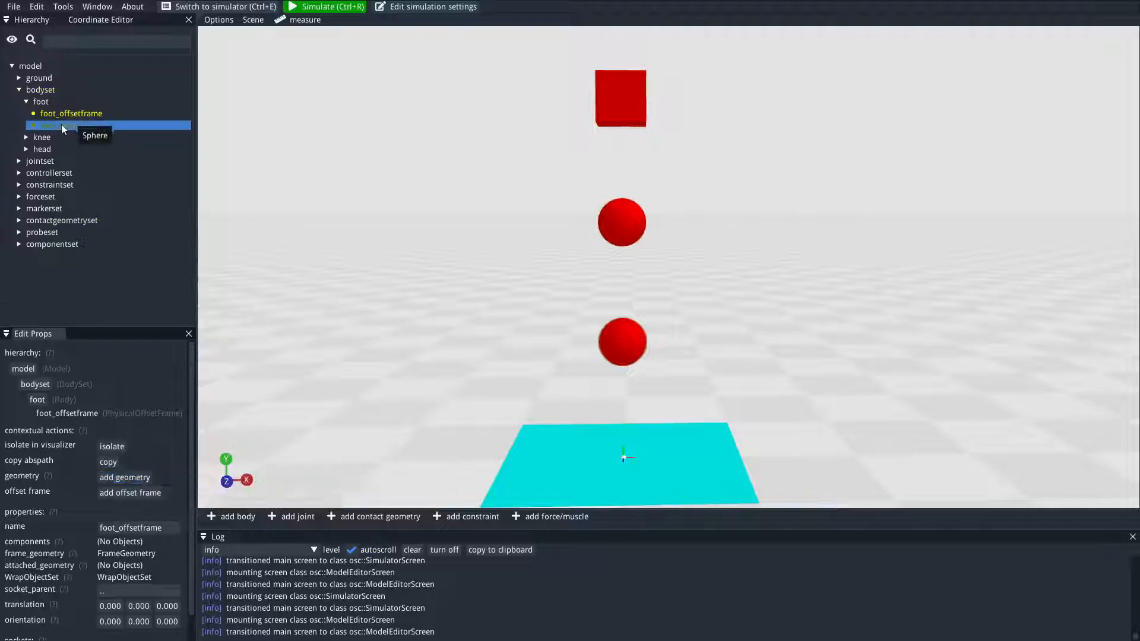
# - Set the Y translation of the foot body's offset frame to 0.25
pyautogui.click(139, 605)
pyautogui.write('0.25')
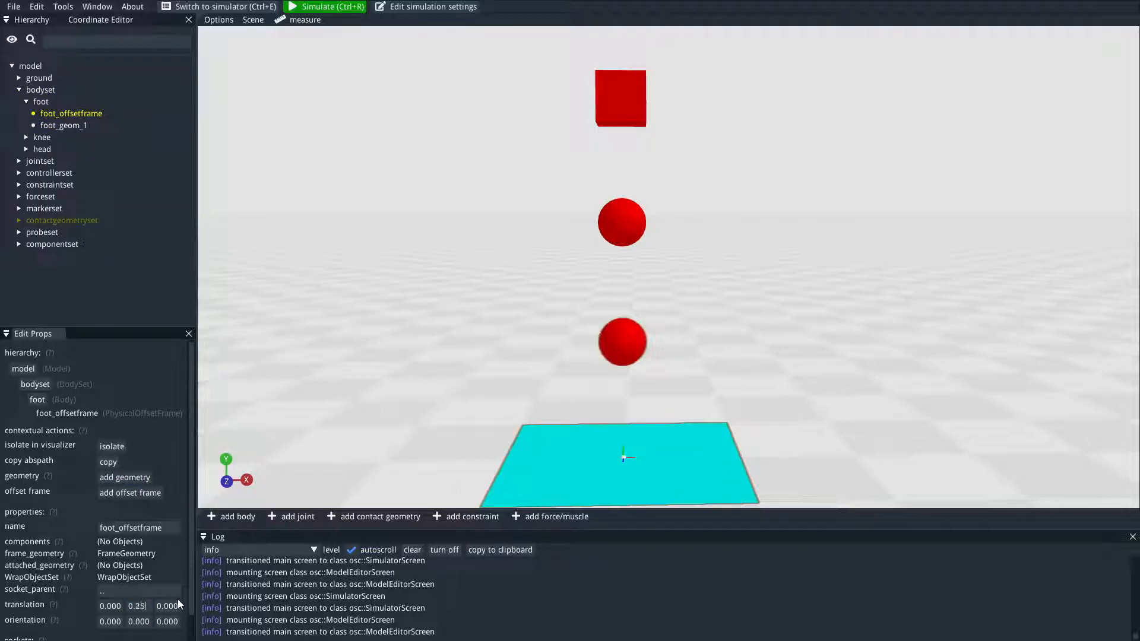
pyautogui.press('Return')
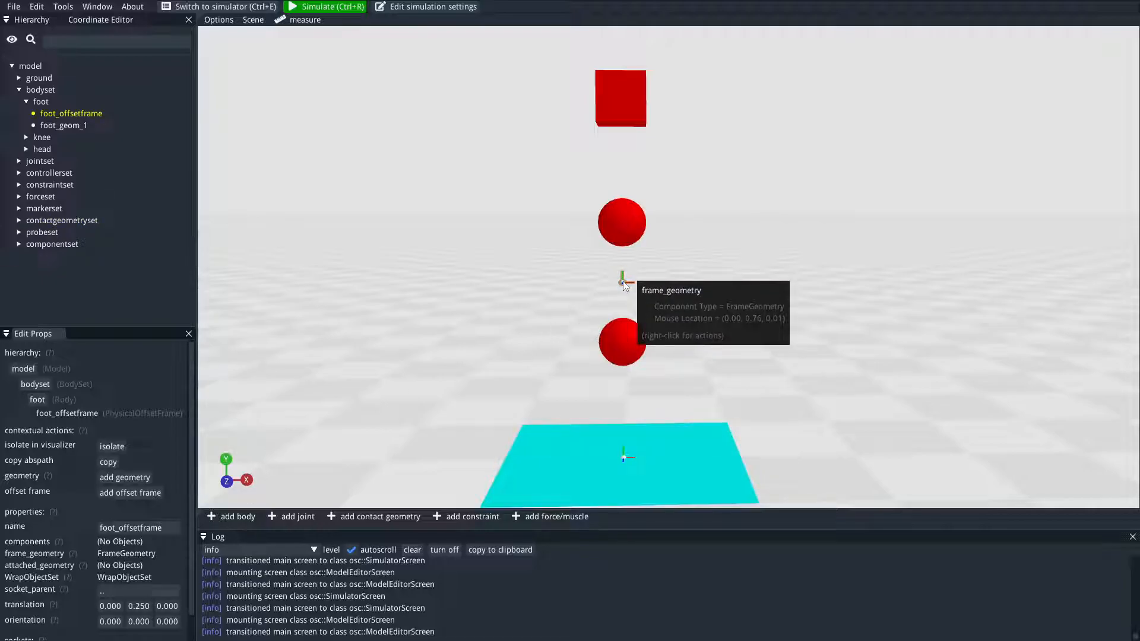
# - Attach a generated Brick geometry to the foot body's offset frame
pyautogui.click(81, 114)
pyautogui.click(126, 477)
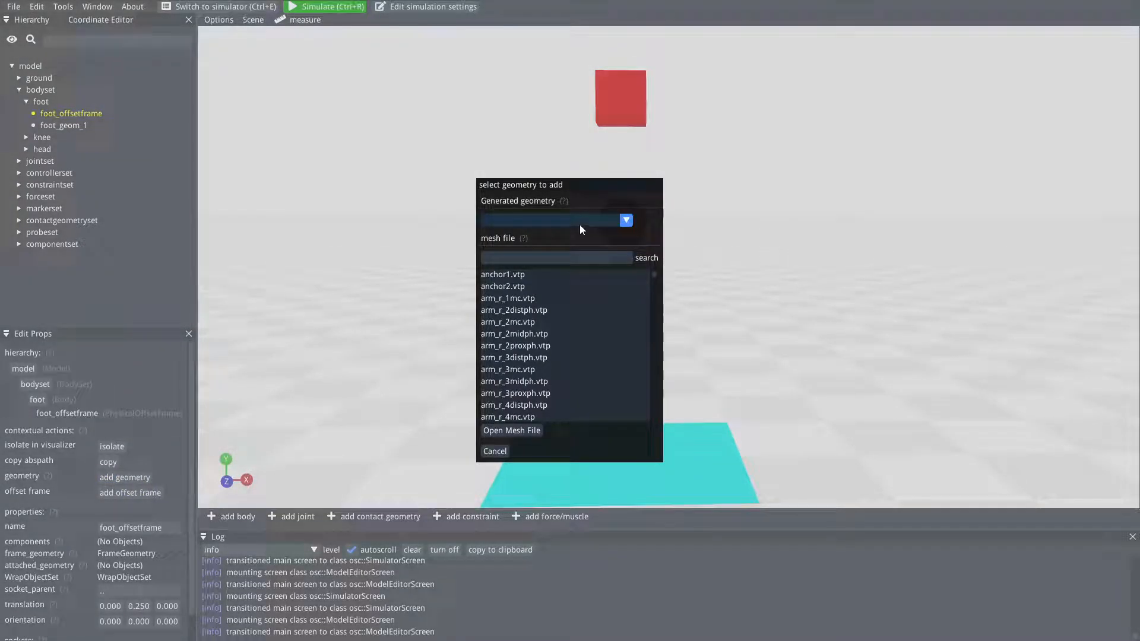
pyautogui.click(553, 219)
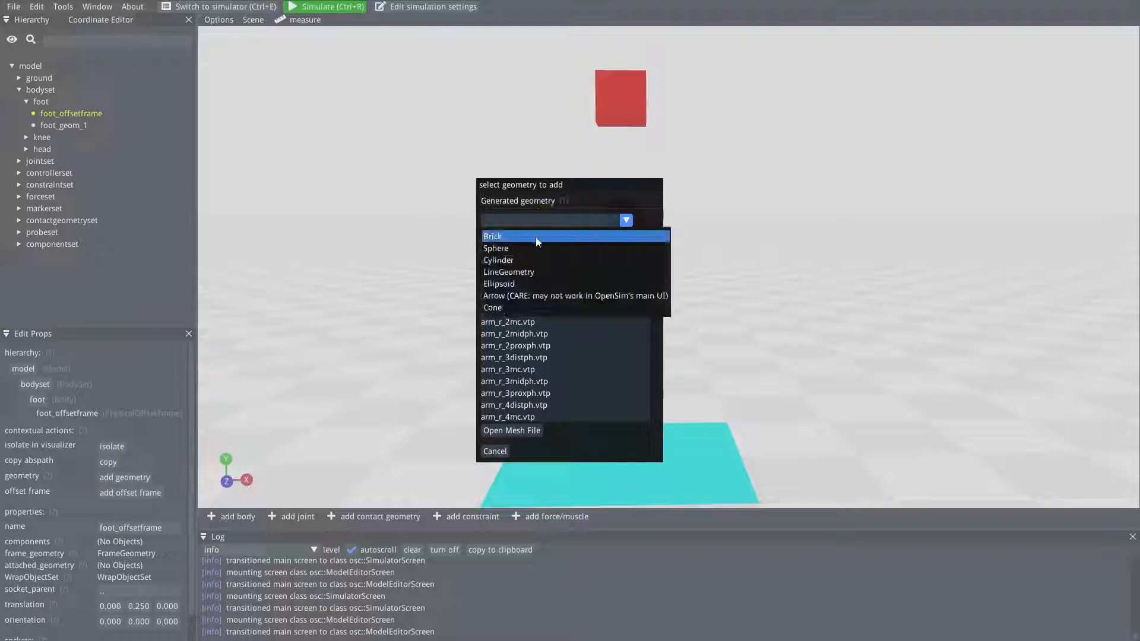
pyautogui.click(537, 236)
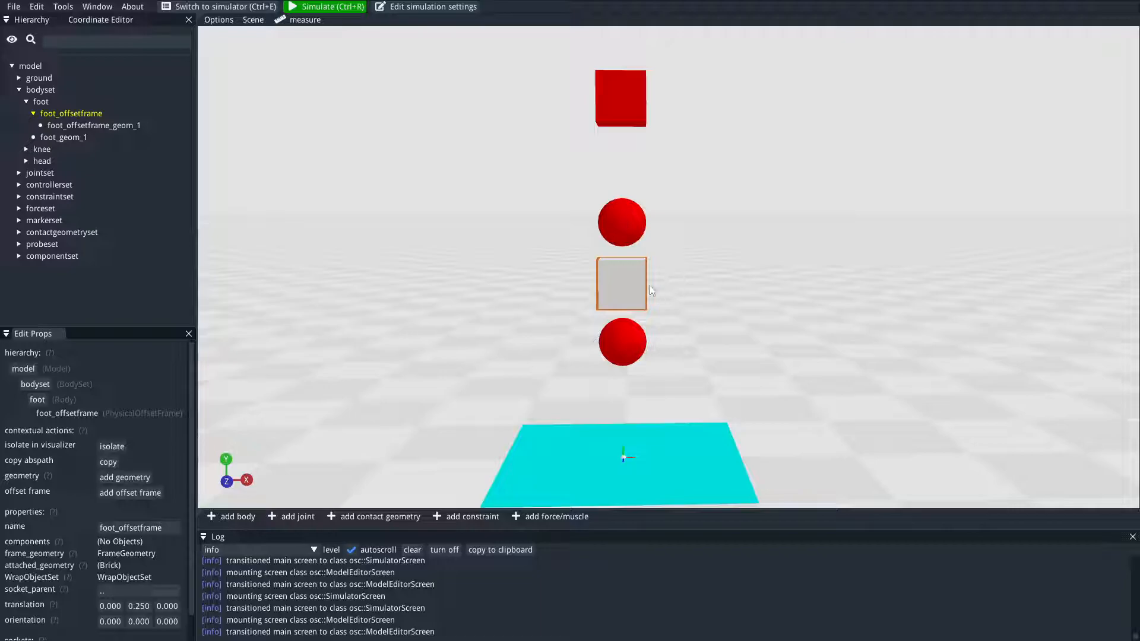
# - Set the half lengths of the brick on the foot offset frame to 0.025, 0.25 and 0.025, and clear the selection
pyautogui.click(626, 270)
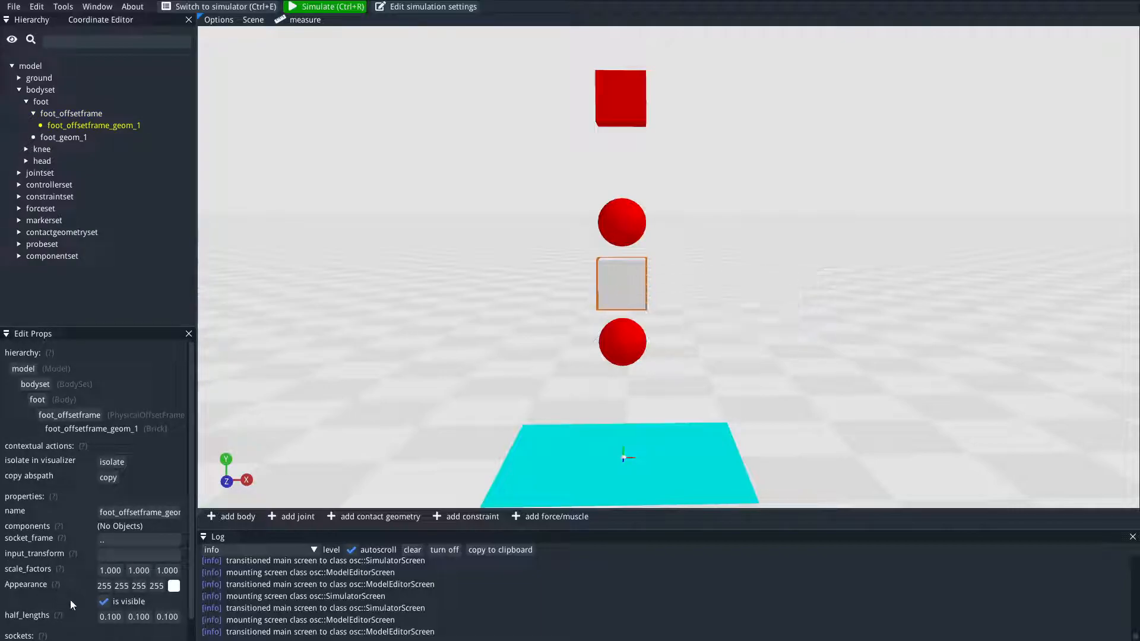
pyautogui.scroll(-1, 66, 602)
pyautogui.click(110, 594)
pyautogui.hotkey('ctrl', 'a')
pyautogui.write('0.025')
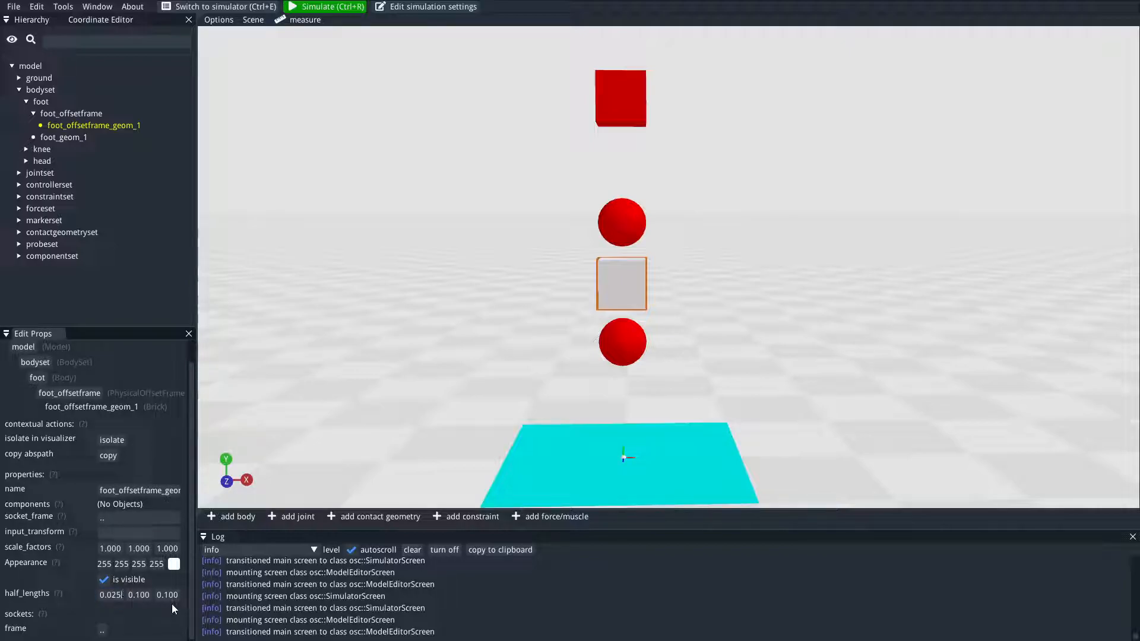
pyautogui.press('Return')
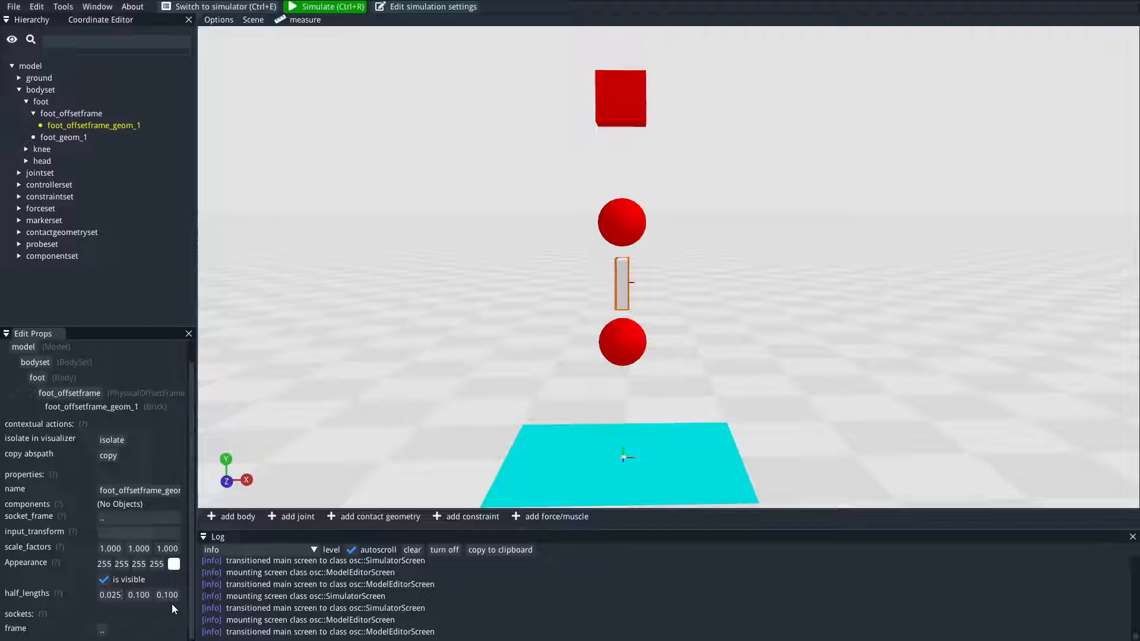
pyautogui.click(140, 595)
pyautogui.write('0.250')
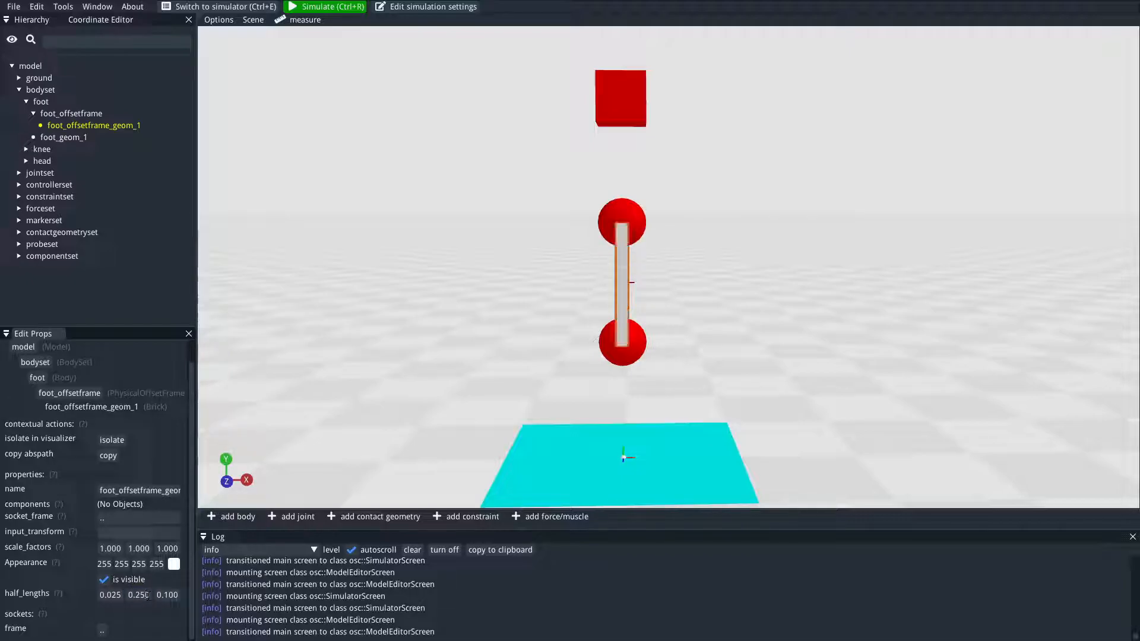
pyautogui.click(168, 595)
pyautogui.write('0.025')
pyautogui.press('Return')
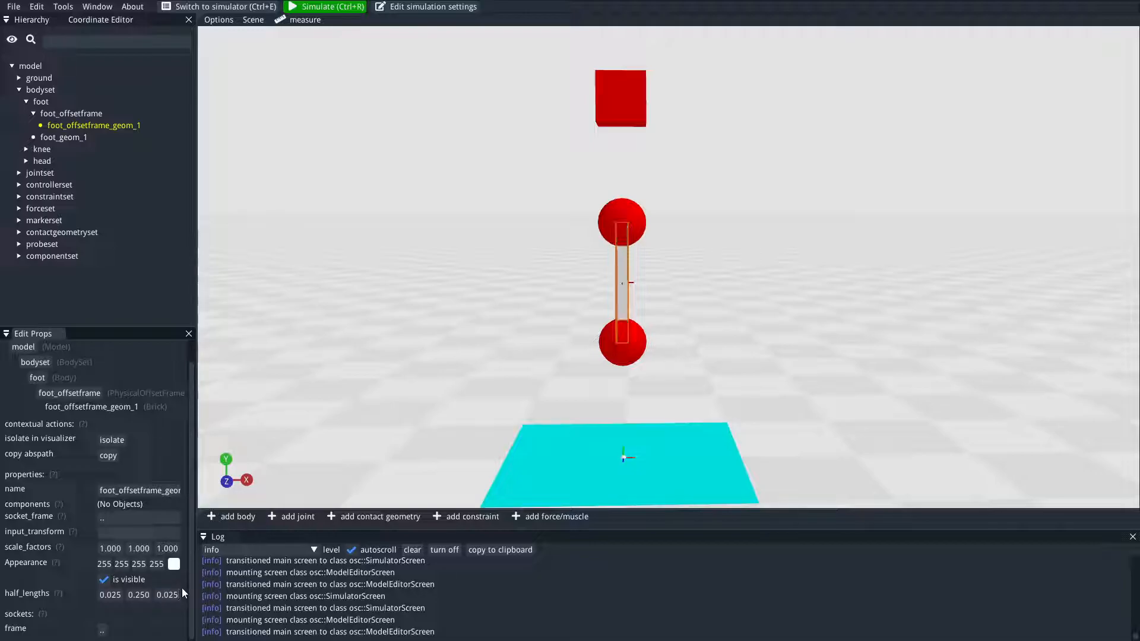
pyautogui.click(791, 261)
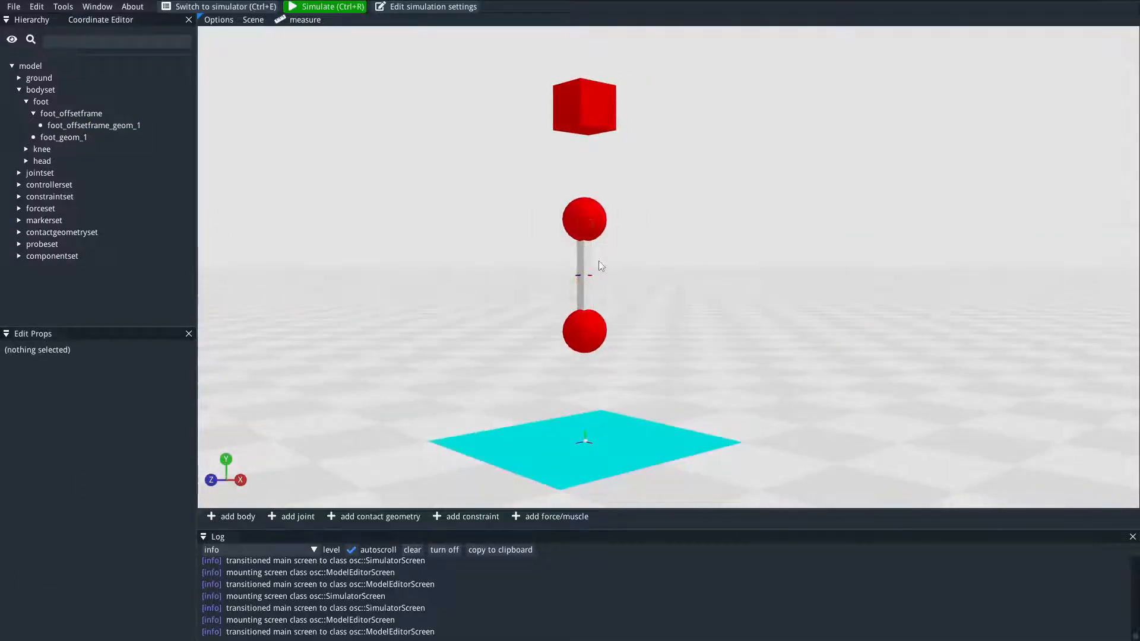
# - Add an offset frame to the knee body and set its Y translation to 0.25
pyautogui.moveTo(644, 265); pyautogui.dragTo(776, 295)
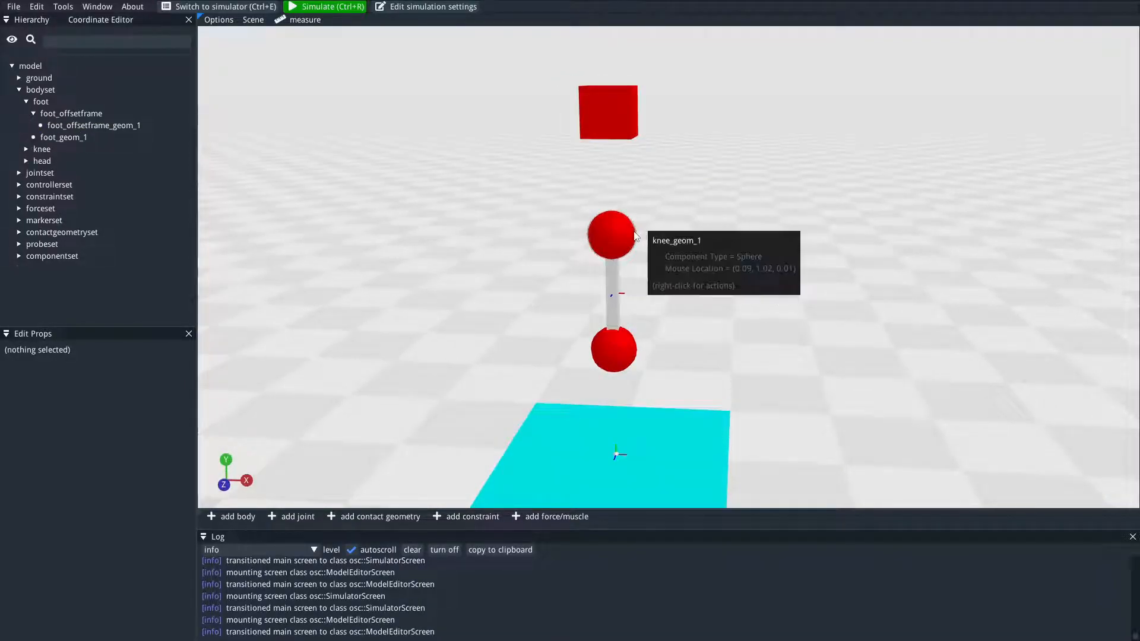
pyautogui.moveTo(718, 201); pyautogui.dragTo(746, 205)
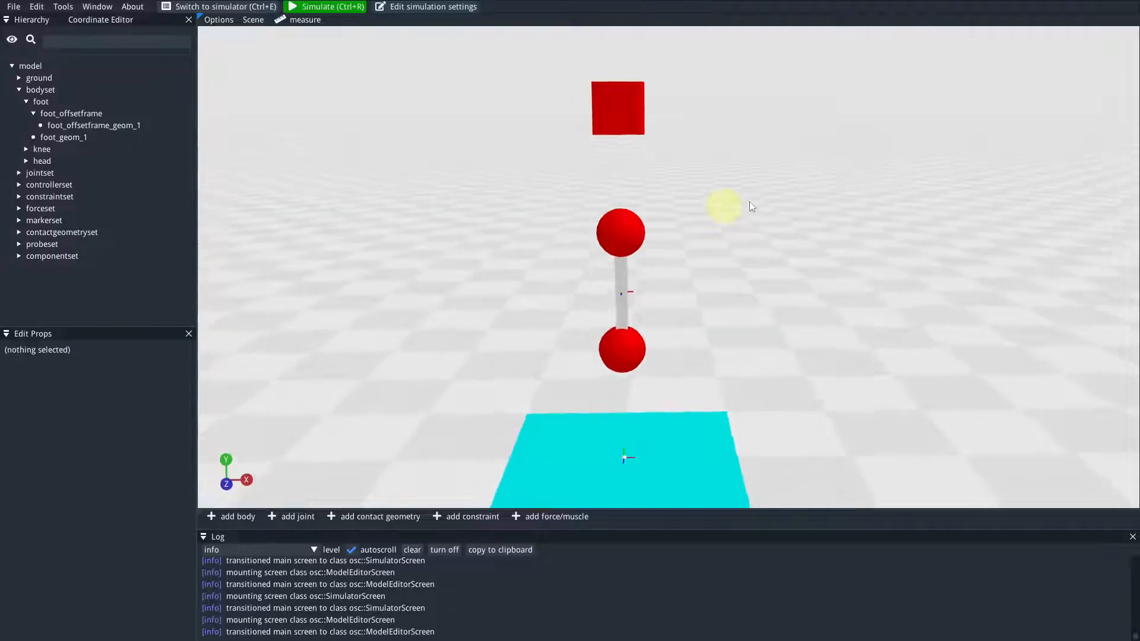
pyautogui.click(50, 148)
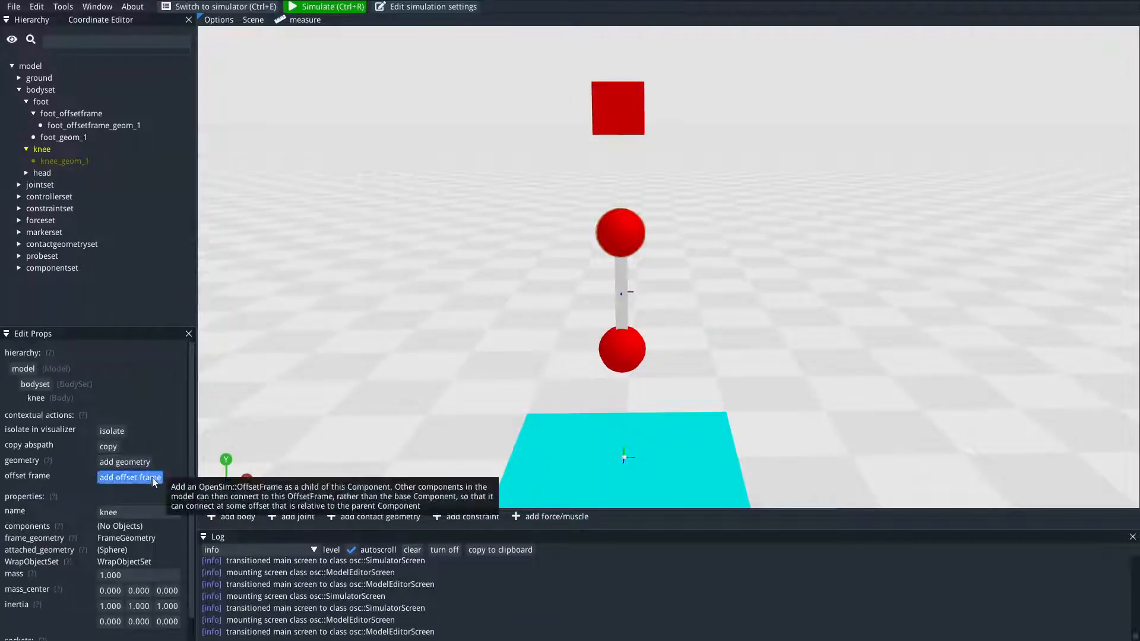
pyautogui.click(133, 478)
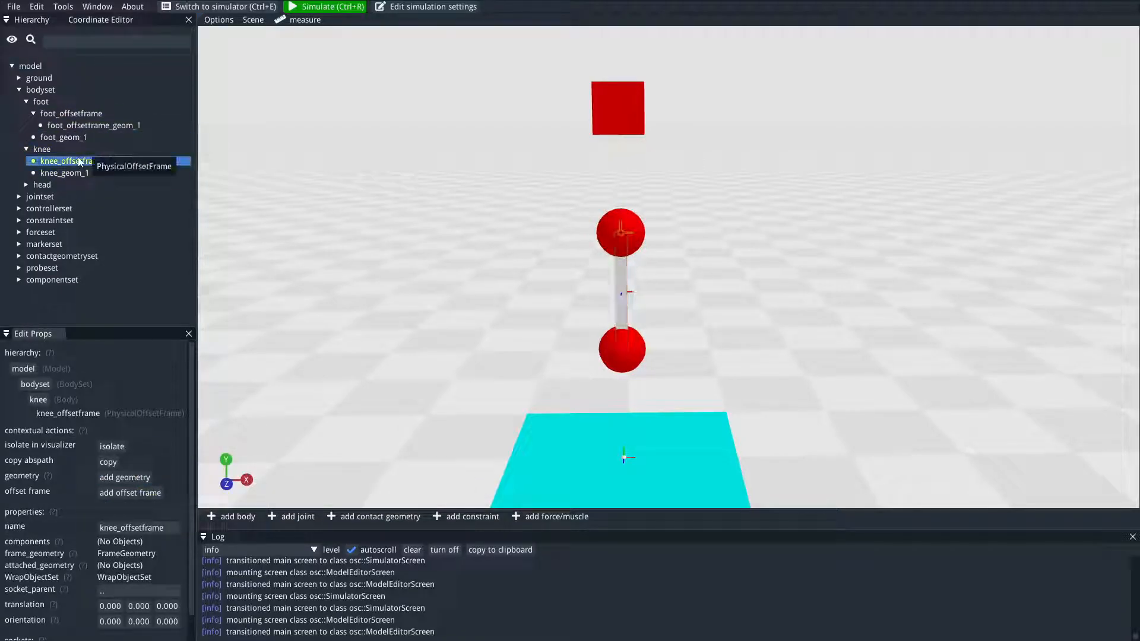
pyautogui.click(140, 606)
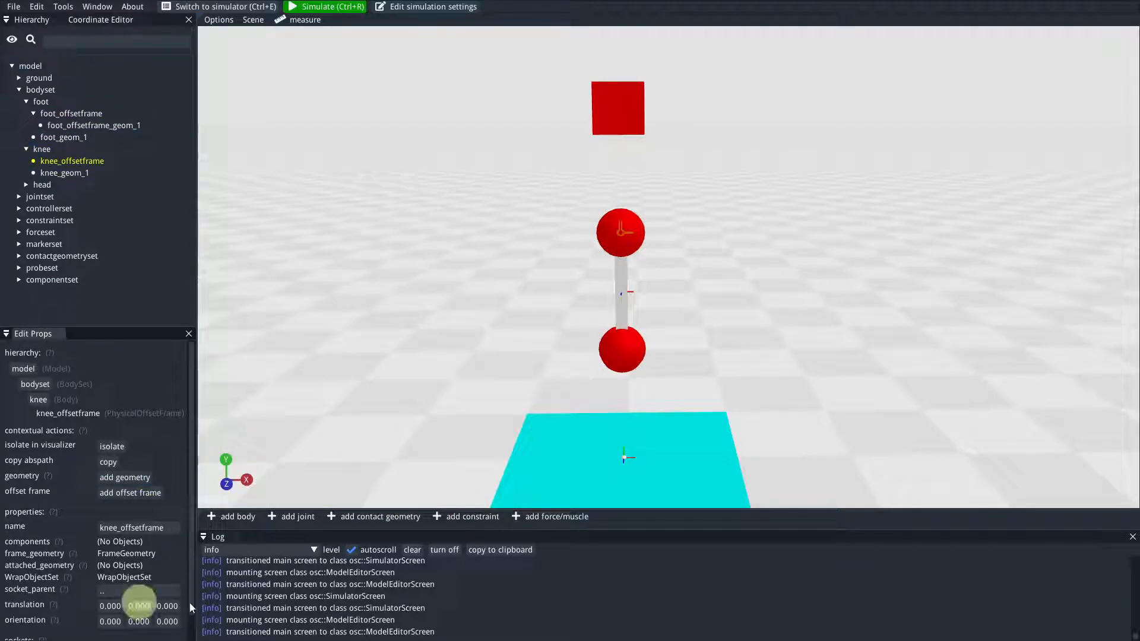
pyautogui.write('2')
pyautogui.press('BackSpace')
pyautogui.write('0.25')
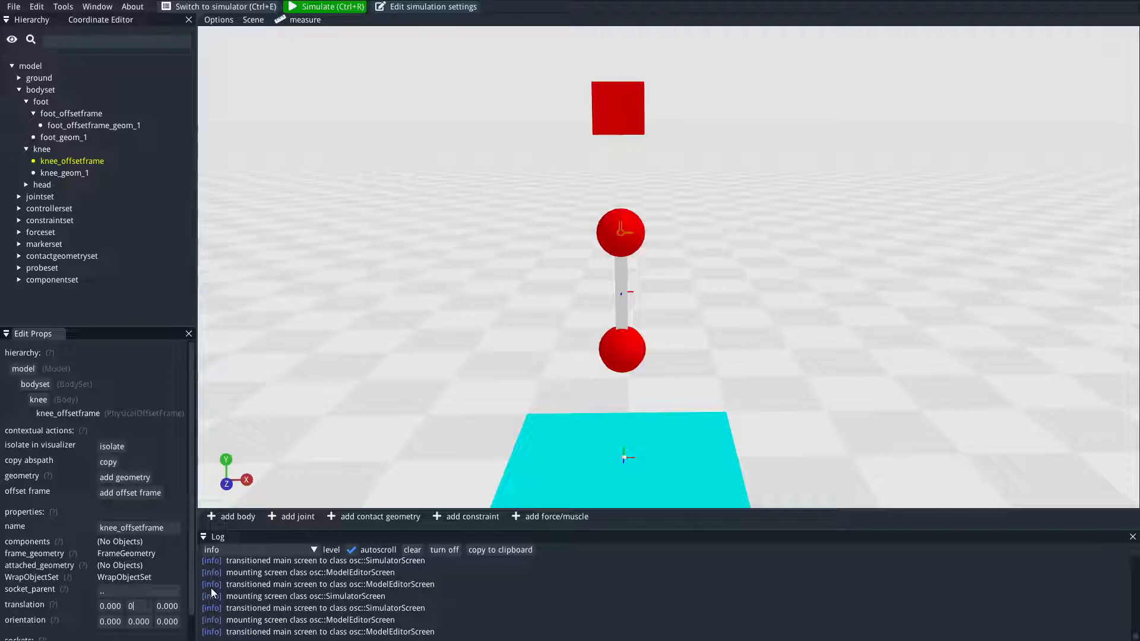
pyautogui.press('Return')
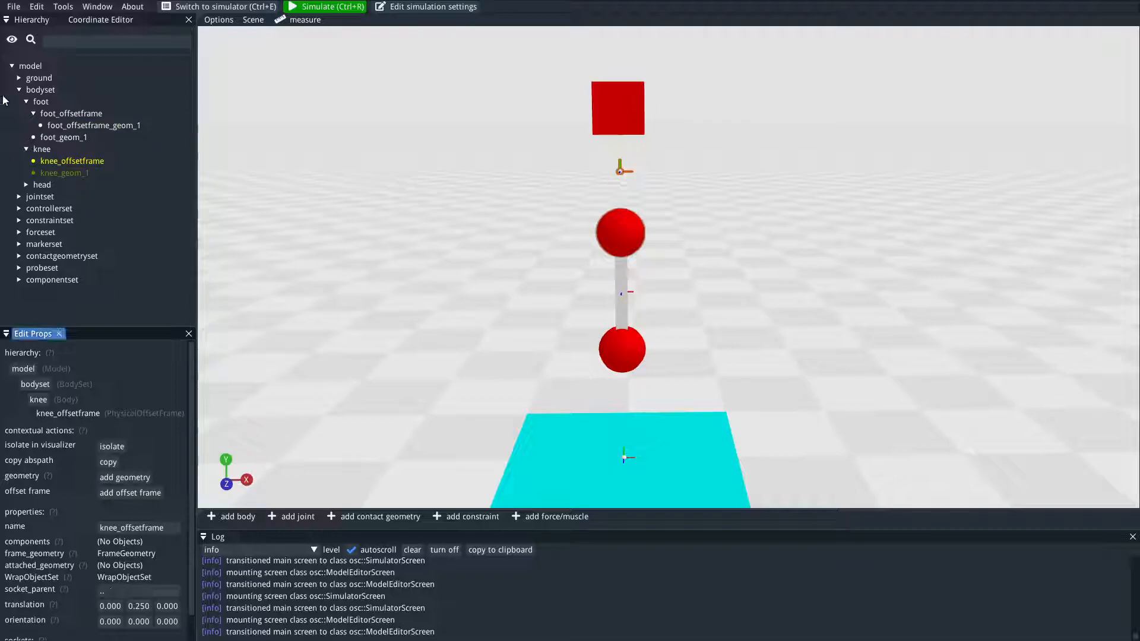
# - Attach a generated Brick geometry to the knee body's offset frame
pyautogui.click(138, 481)
pyautogui.click(537, 220)
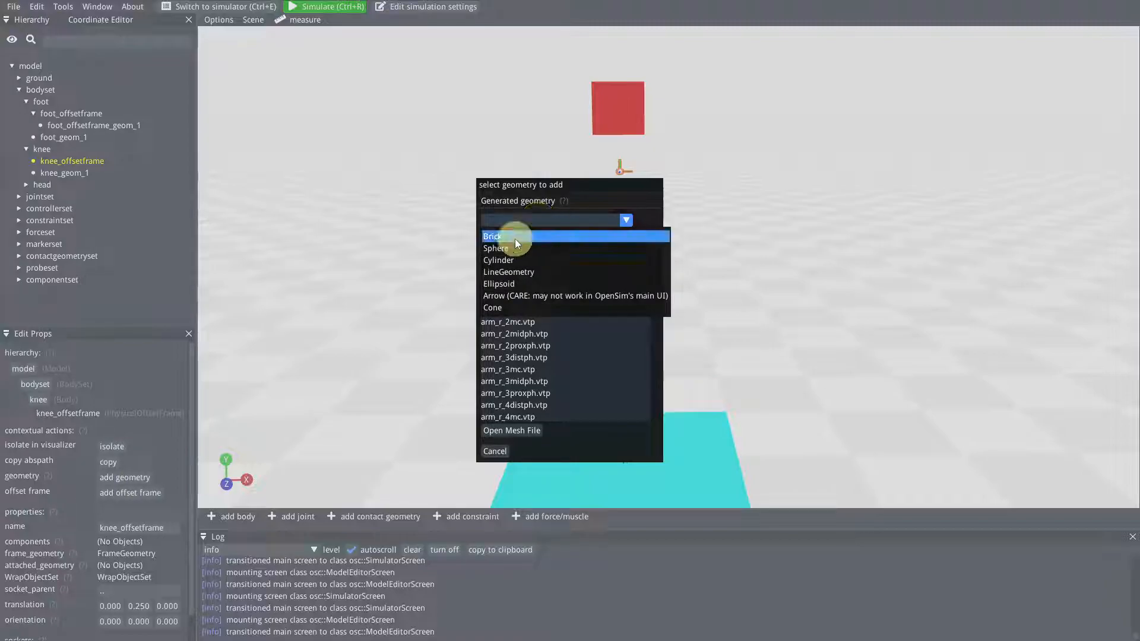
pyautogui.click(515, 239)
# - Set the half lengths of the brick on the knee offset frame to 0.025, 0.25 and 0.025
pyautogui.click(622, 176)
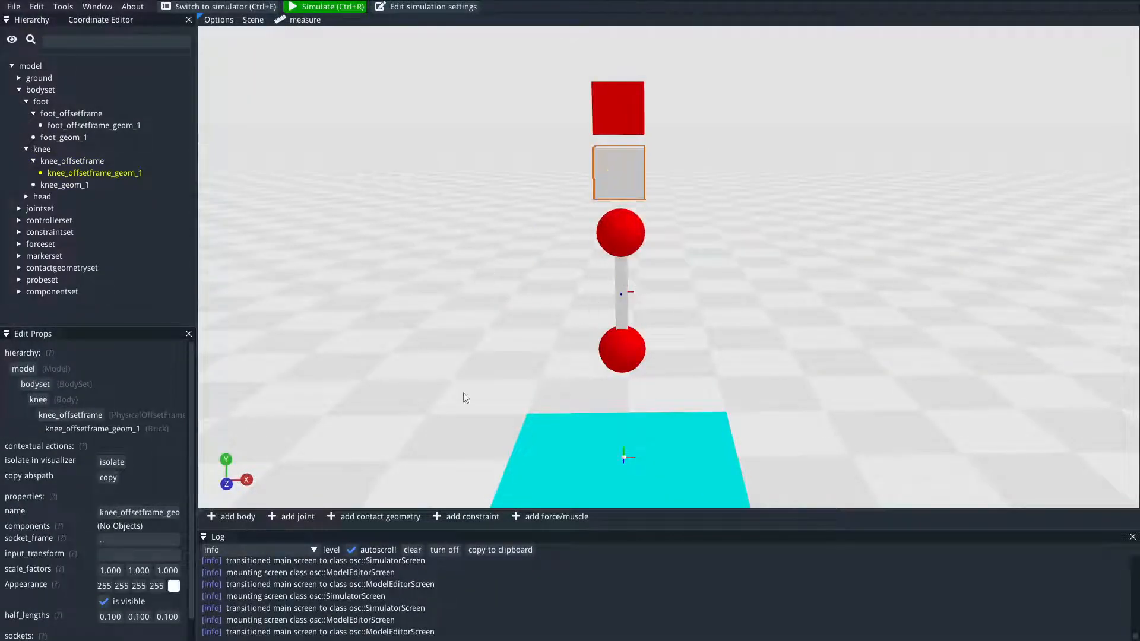
pyautogui.click(112, 617)
pyautogui.write('0.0')
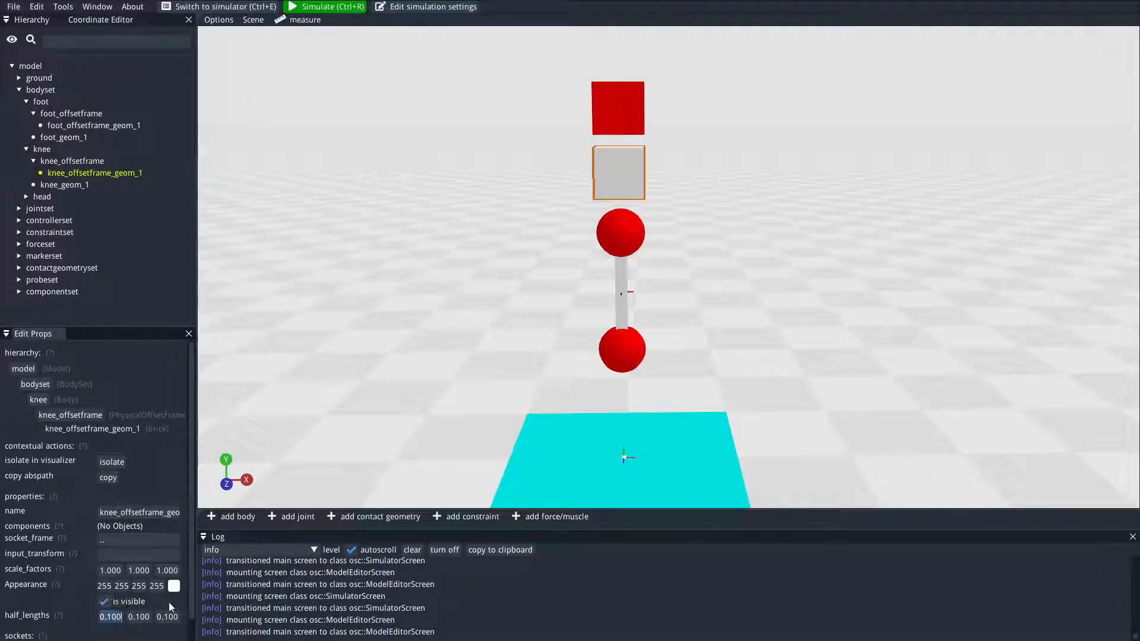
pyautogui.write('25')
pyautogui.press('Tab')
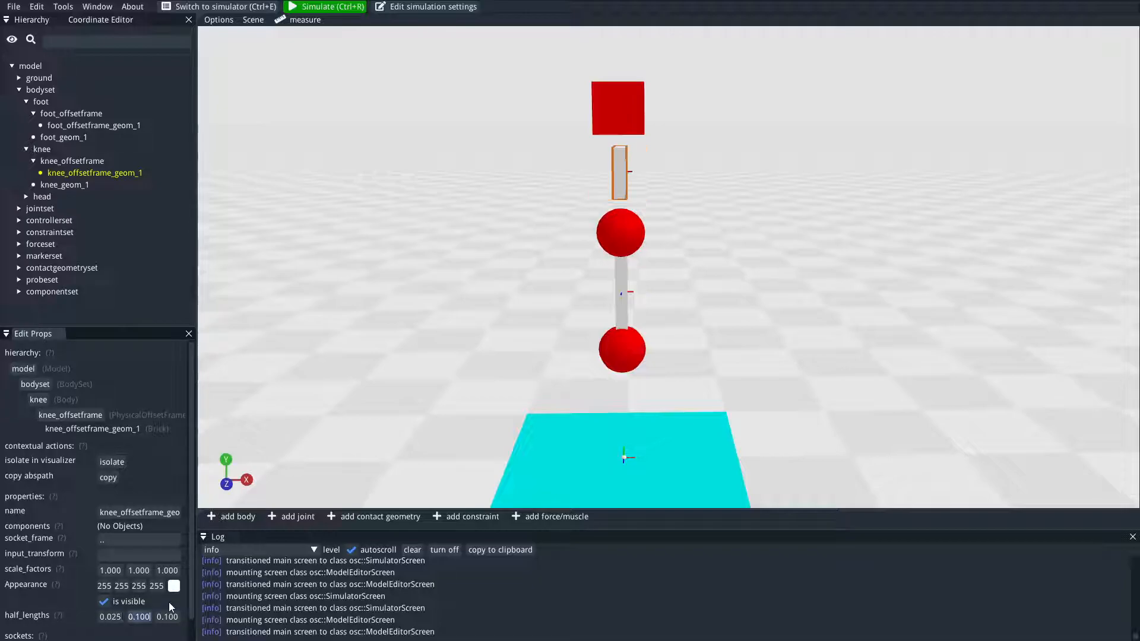
pyautogui.write('0.25')
pyautogui.press('Tab')
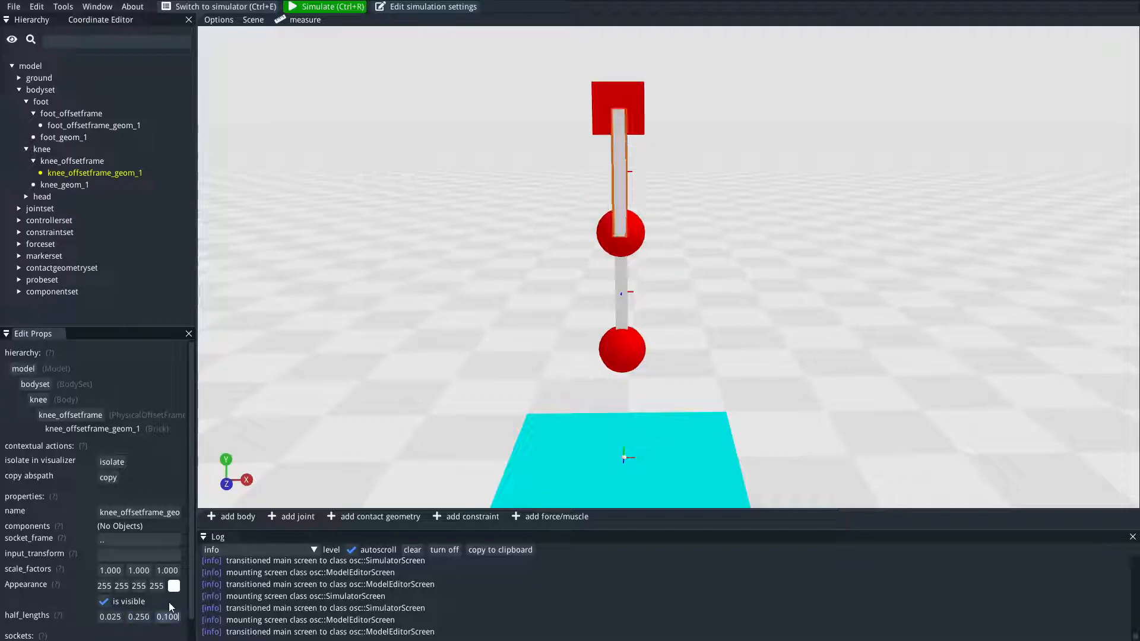
pyautogui.press('Return')
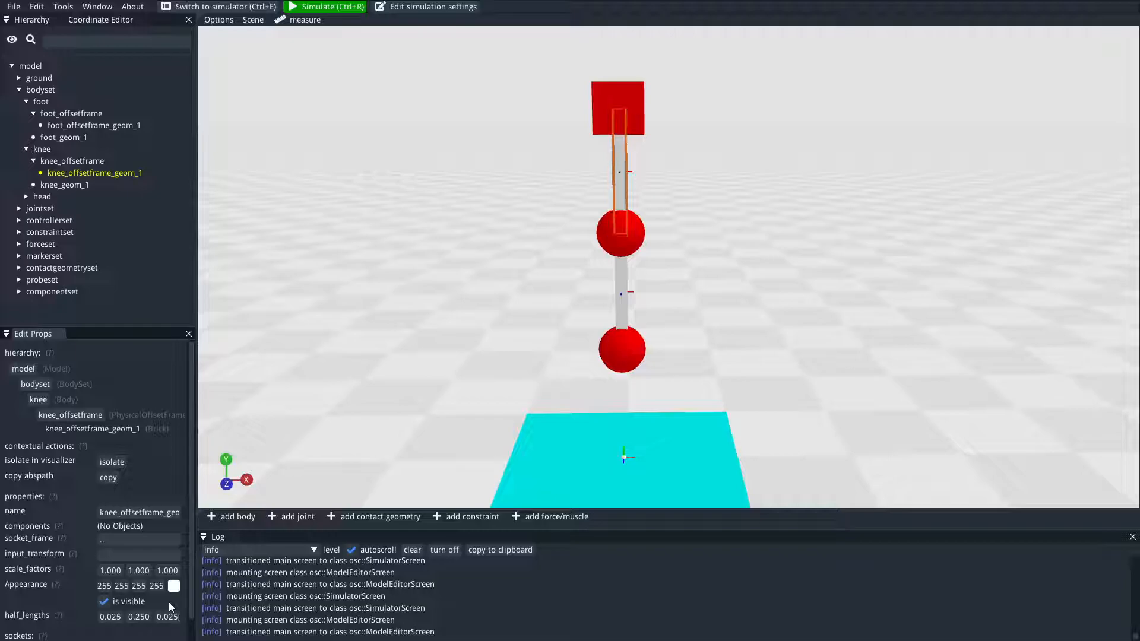
# - Clear the selection and examine the bricks linking the foot, knee and head from several angles
pyautogui.moveTo(793, 265); pyautogui.dragTo(718, 214)
pyautogui.scroll(3, 659, 278)
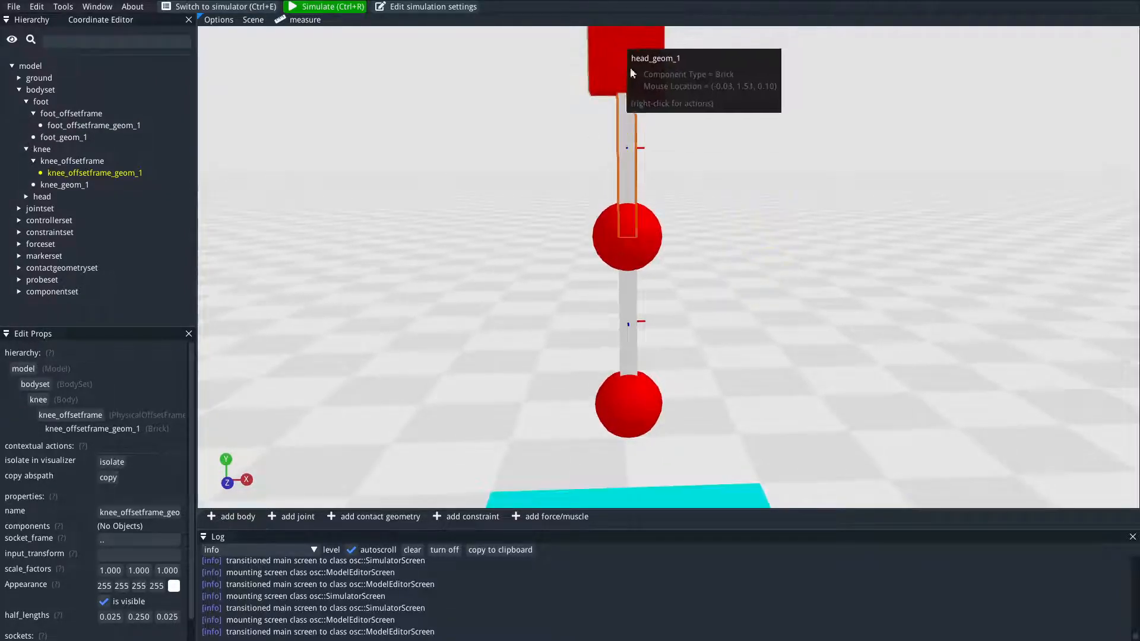
pyautogui.click(723, 256)
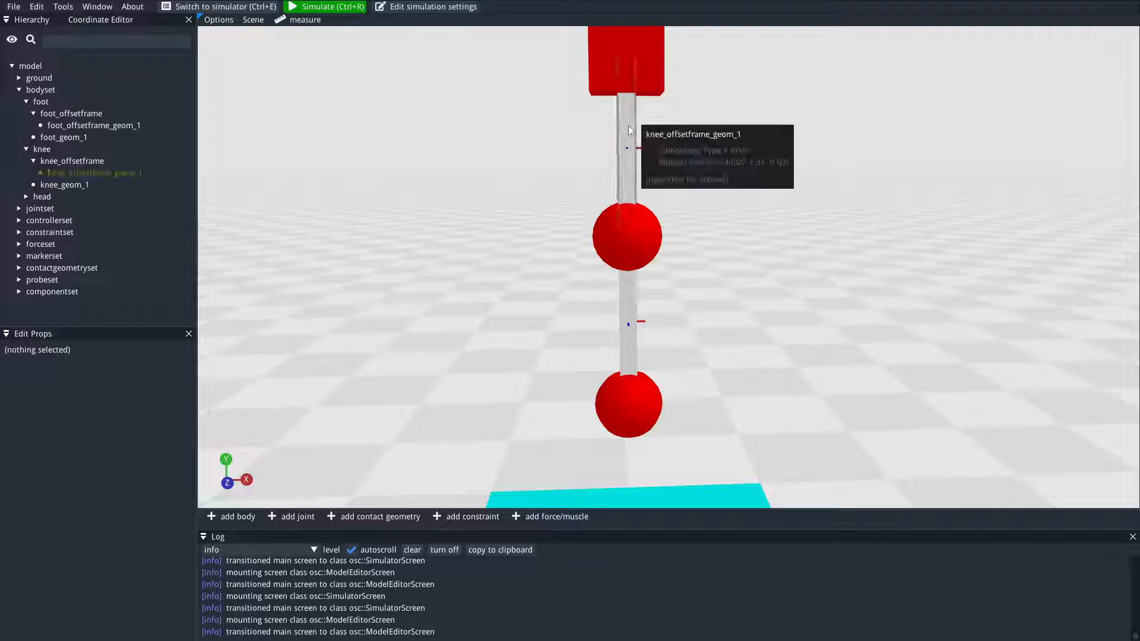
pyautogui.moveTo(769, 304)
pyautogui.mouseDown()
pyautogui.moveTo(767, 229)
pyautogui.moveTo(758, 298)
pyautogui.mouseUp()
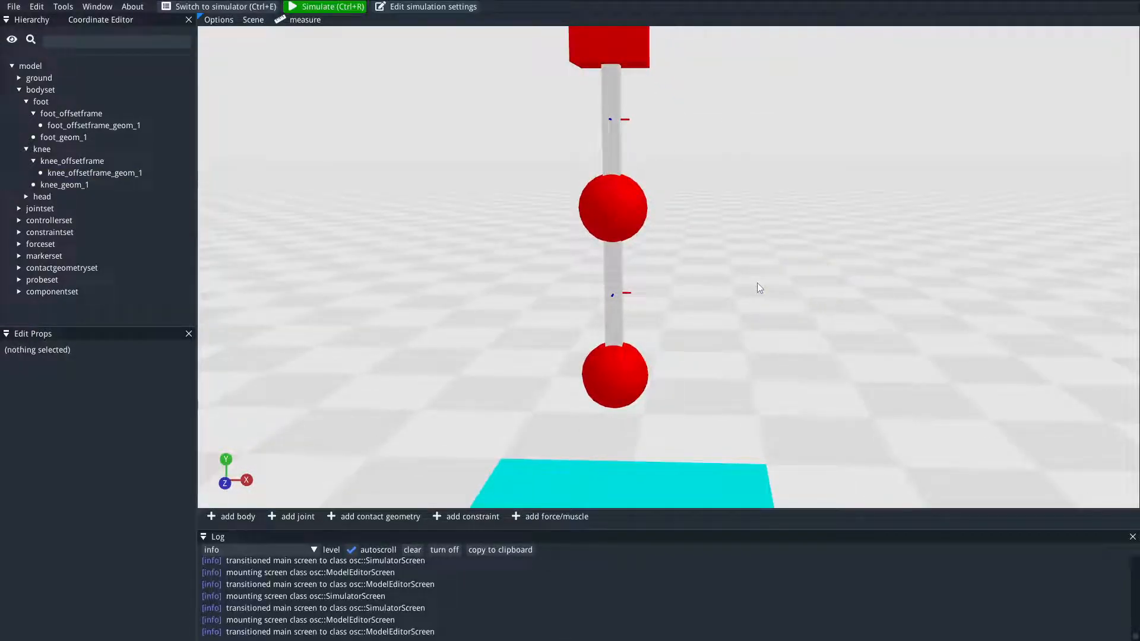
pyautogui.moveTo(730, 265); pyautogui.dragTo(709, 264)
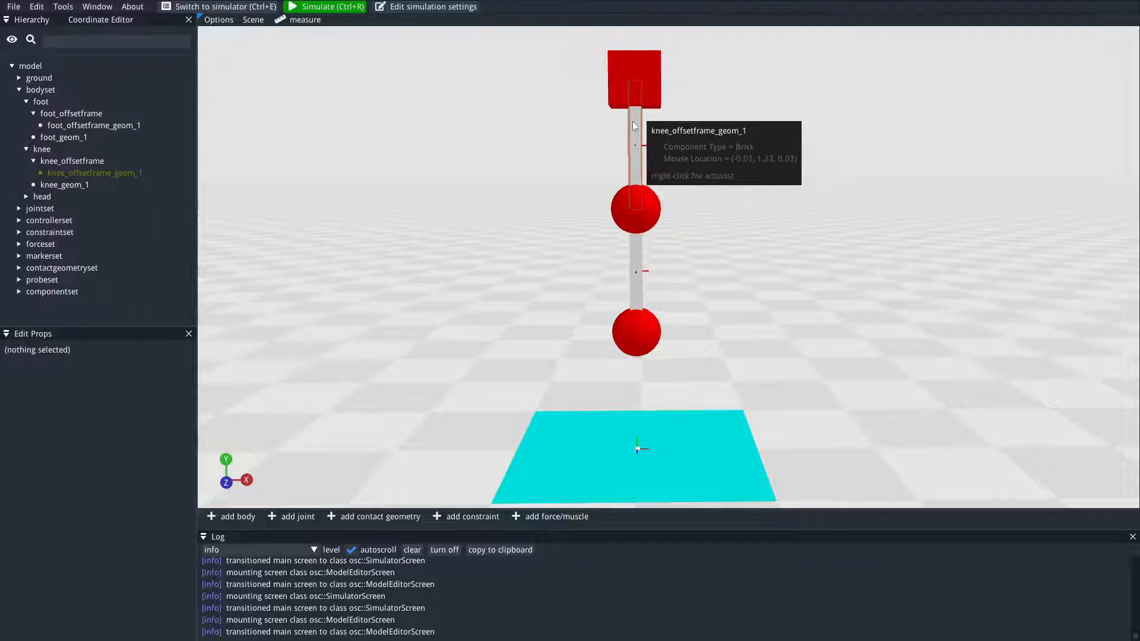
pyautogui.moveTo(821, 276); pyautogui.dragTo(613, 279)
pyautogui.moveTo(682, 239); pyautogui.dragTo(872, 248)
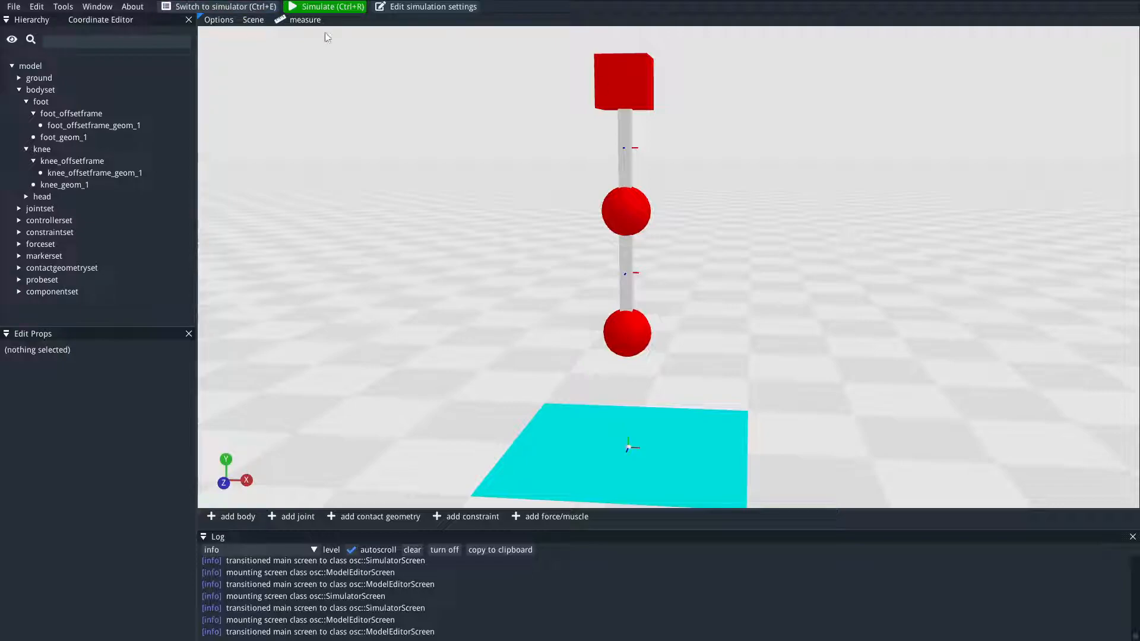
# - Simulate the model and scrub the playback back to the start before returning to the model editor
pyautogui.click(325, 8)
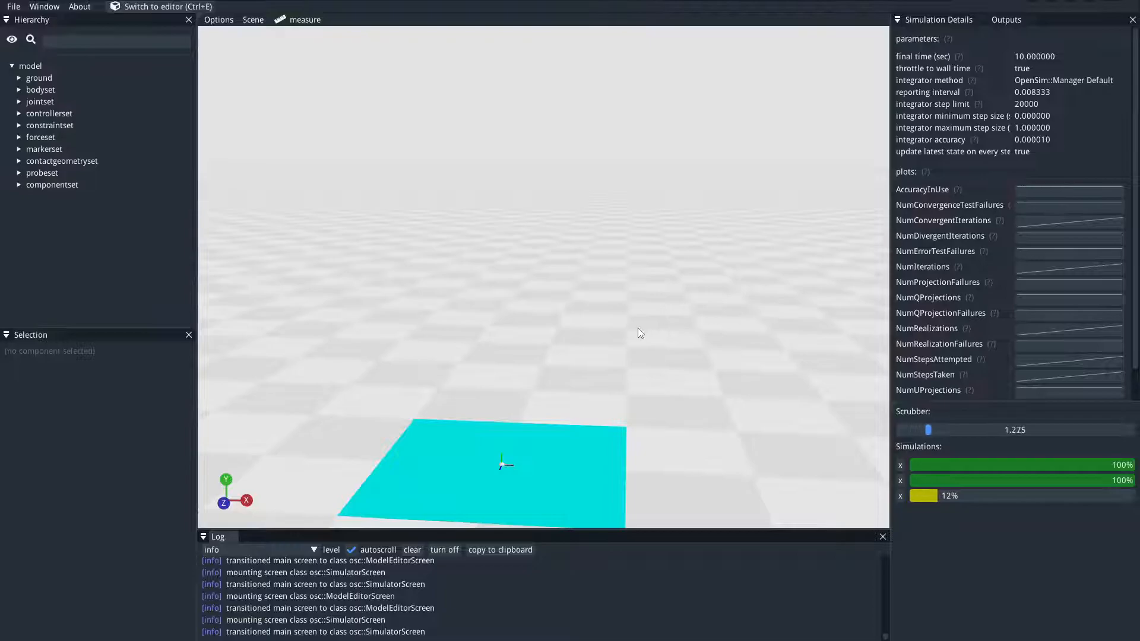
pyautogui.moveTo(775, 429); pyautogui.dragTo(907, 428)
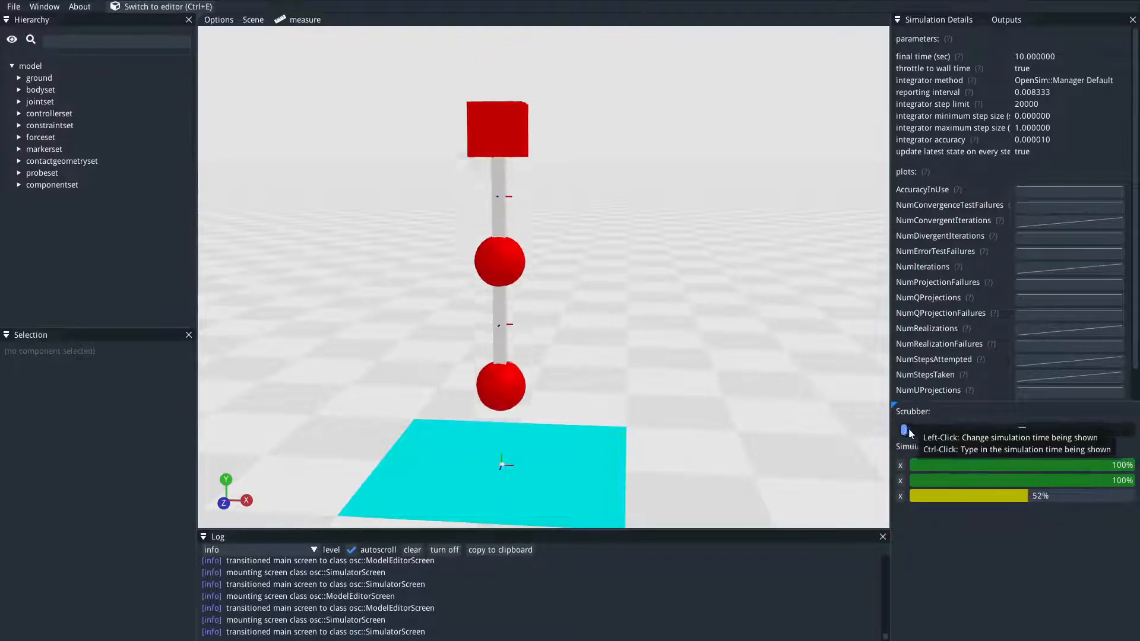
pyautogui.click(163, 6)
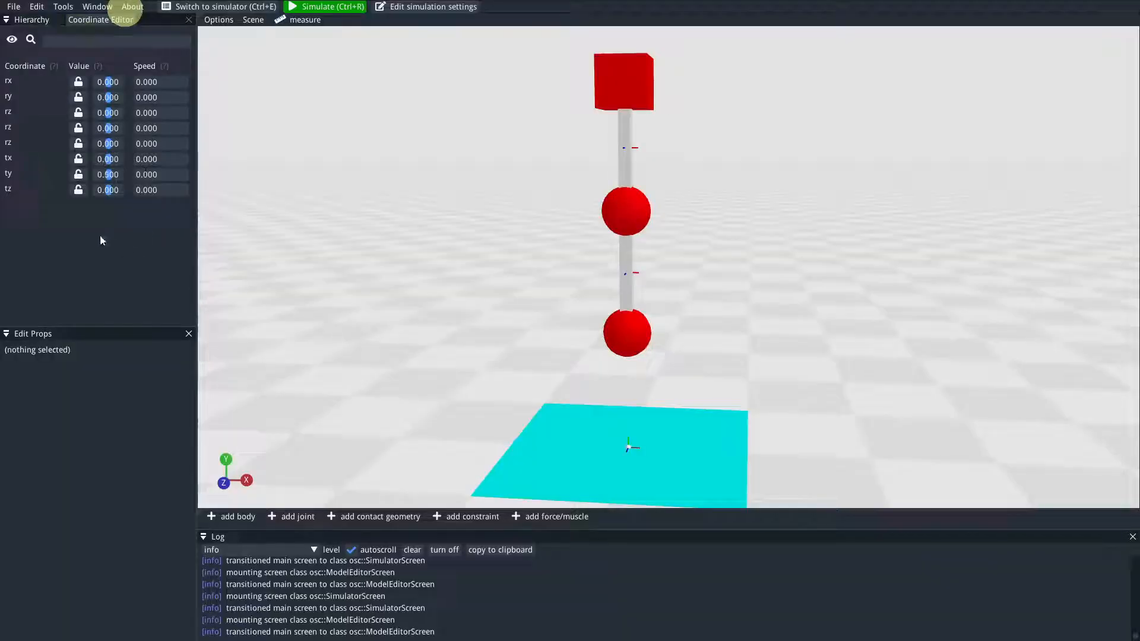
# - Add foot_contact as a second contact geometry of the HuntCrossleyForce in the force set
pyautogui.click(31, 20)
pyautogui.click(40, 137)
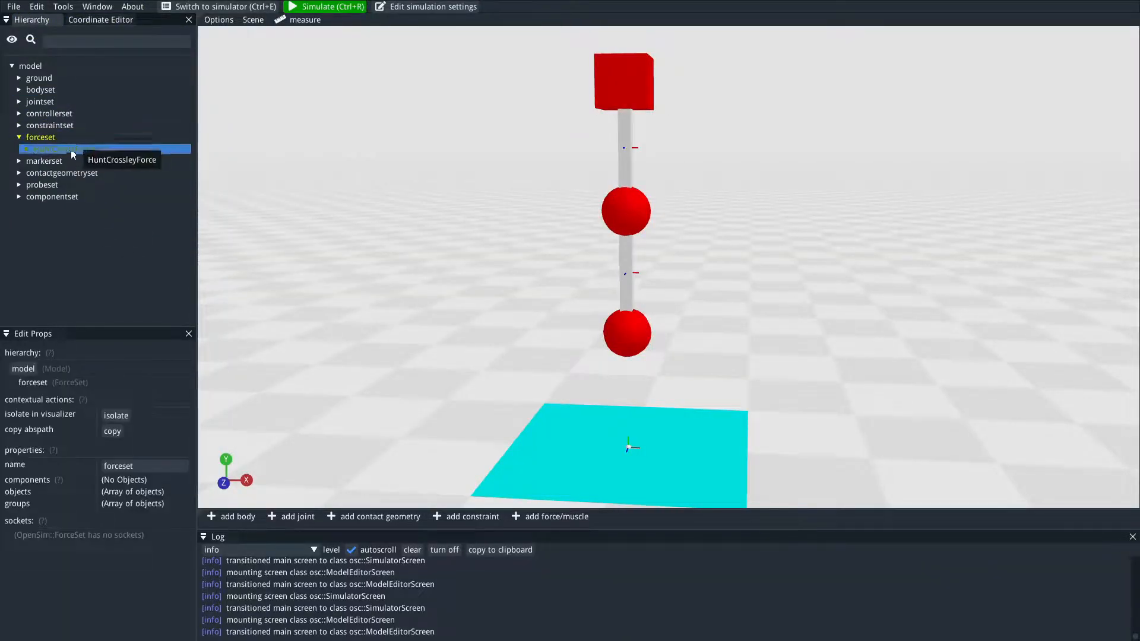
pyautogui.click(72, 150)
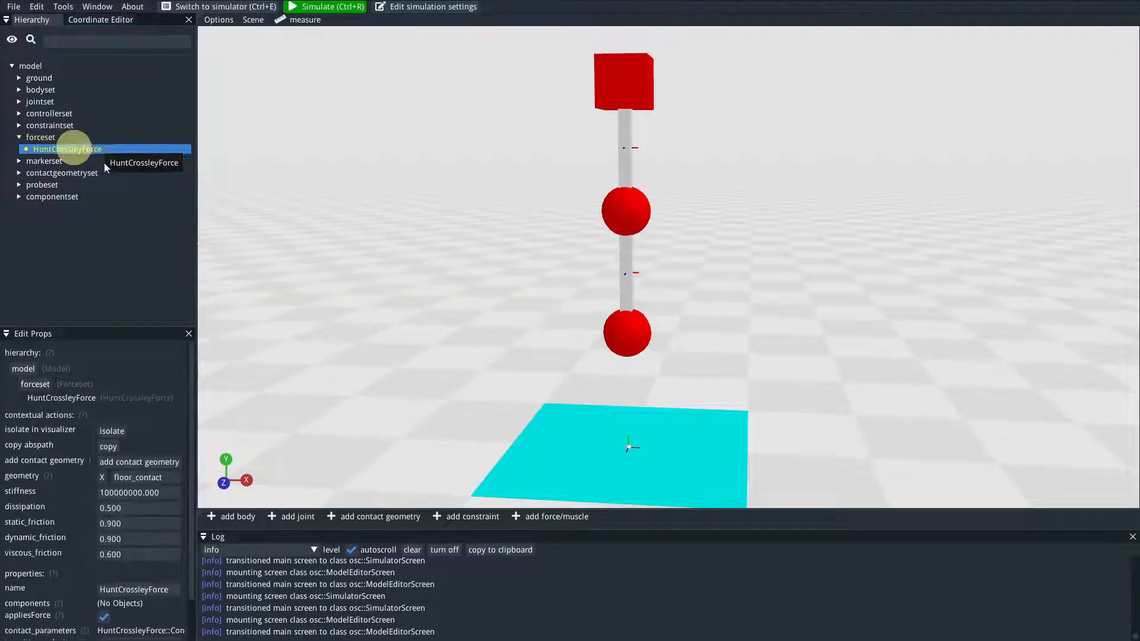
pyautogui.click(144, 463)
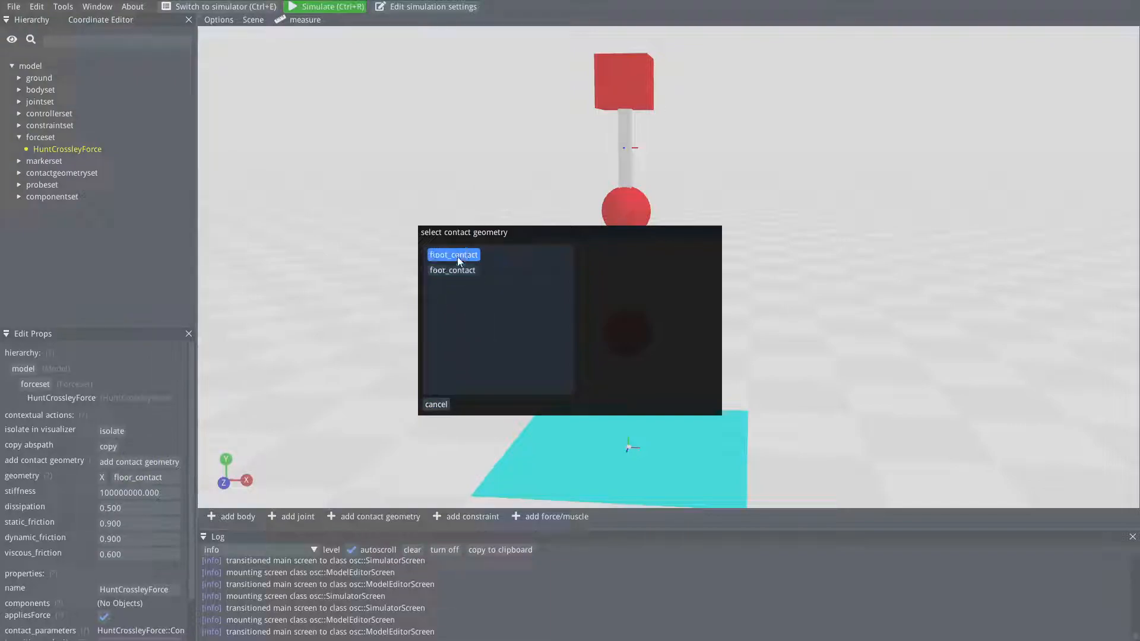
pyautogui.click(452, 271)
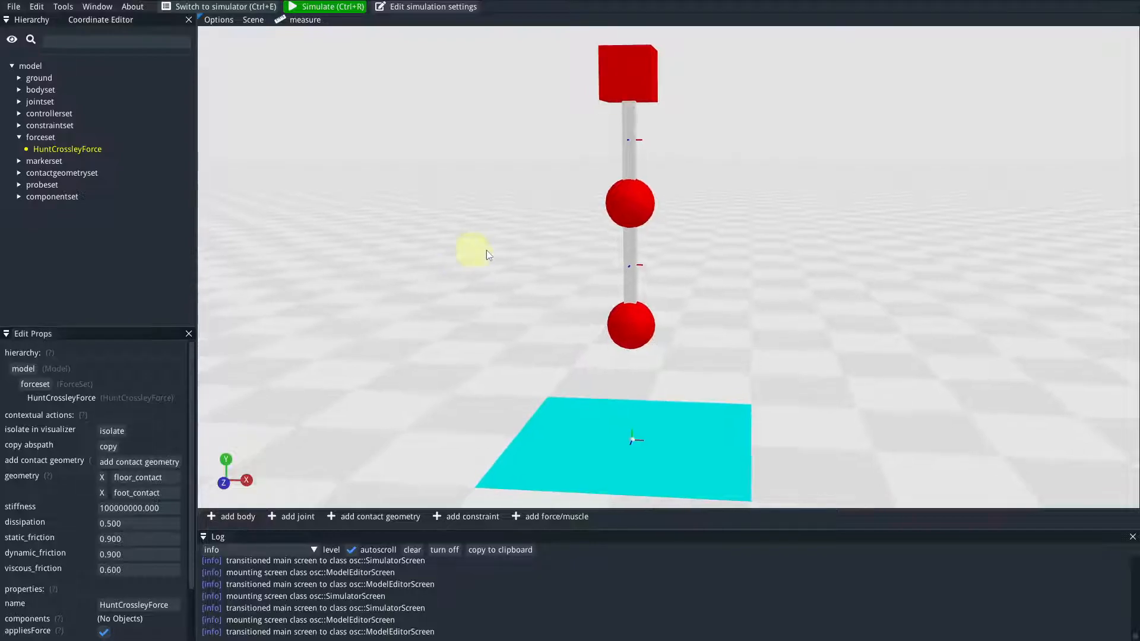
# - Simulate the model with the foot contact, scrub the playback back to the start and return to the model editor
pyautogui.click(311, 6)
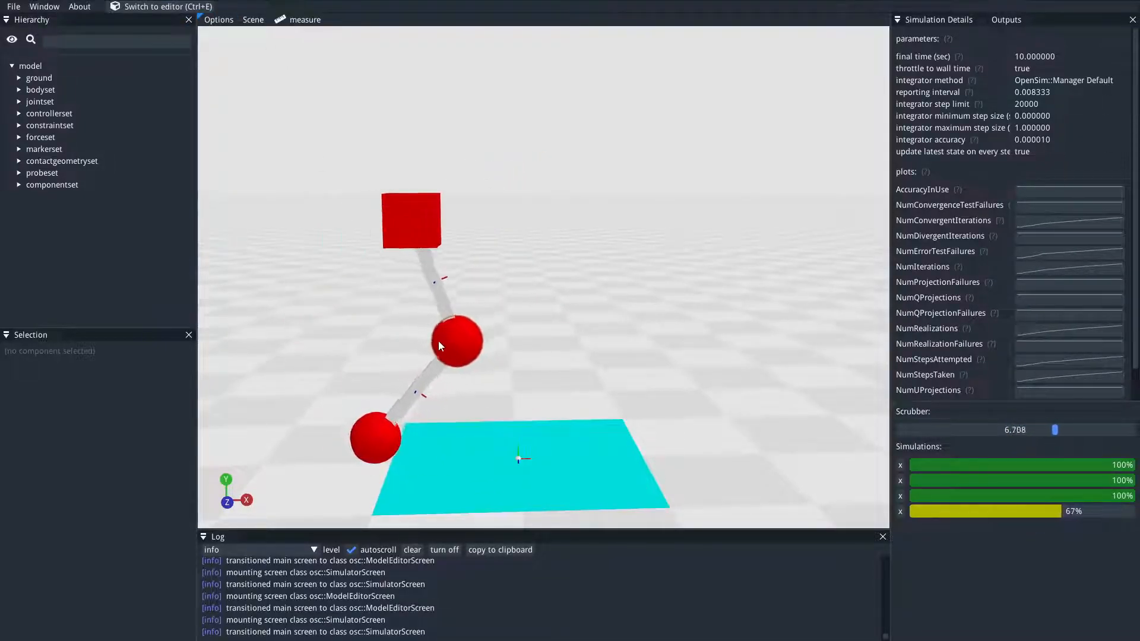
pyautogui.moveTo(1049, 428); pyautogui.dragTo(914, 434)
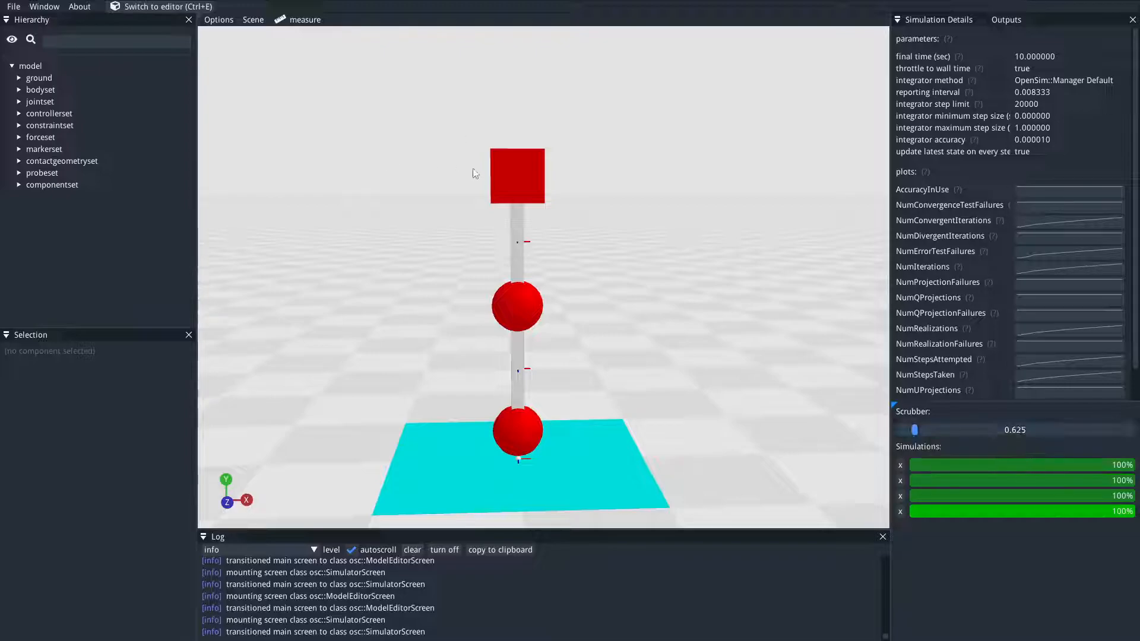
pyautogui.click(917, 428)
pyautogui.moveTo(918, 428); pyautogui.dragTo(871, 411)
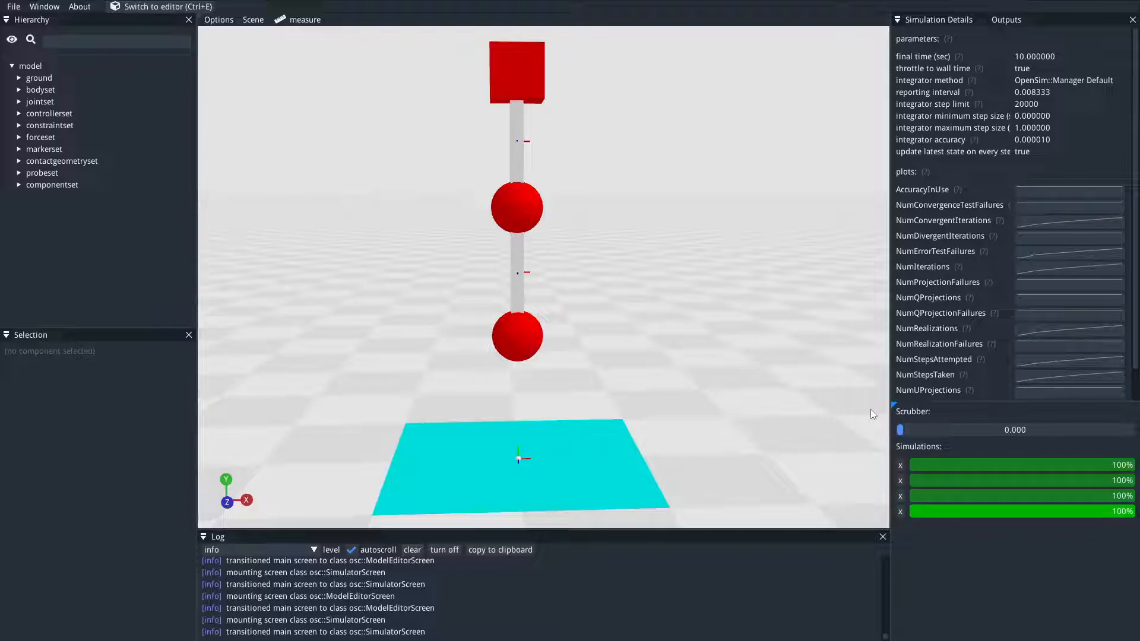
pyautogui.click(168, 6)
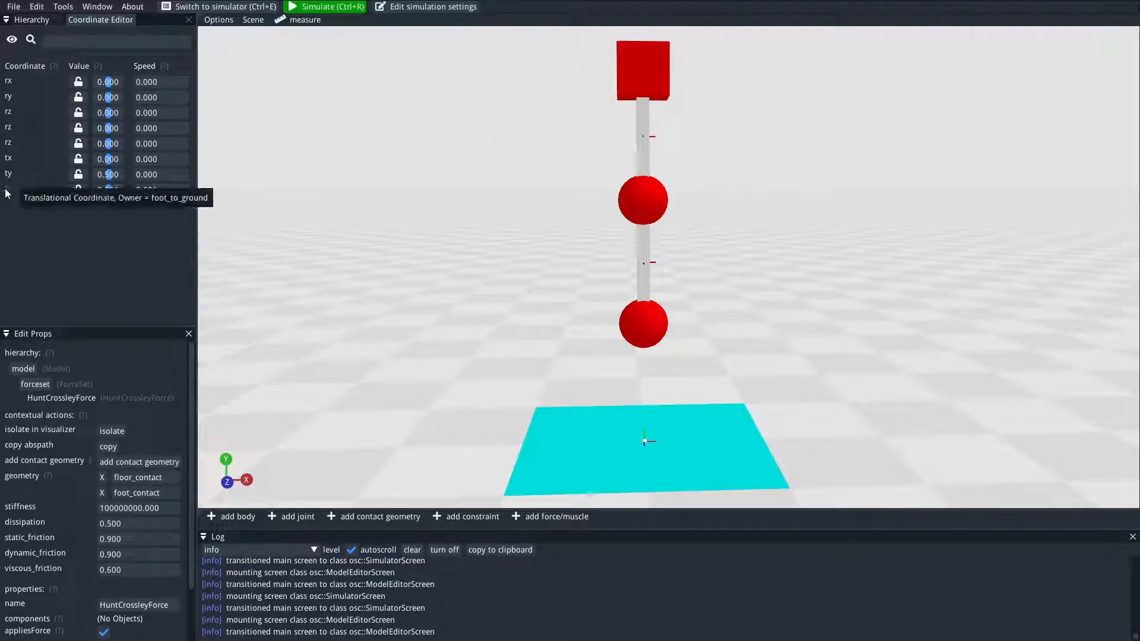
# - Turn off alphabetical sorting of the coordinates
pyautogui.click(12, 40)
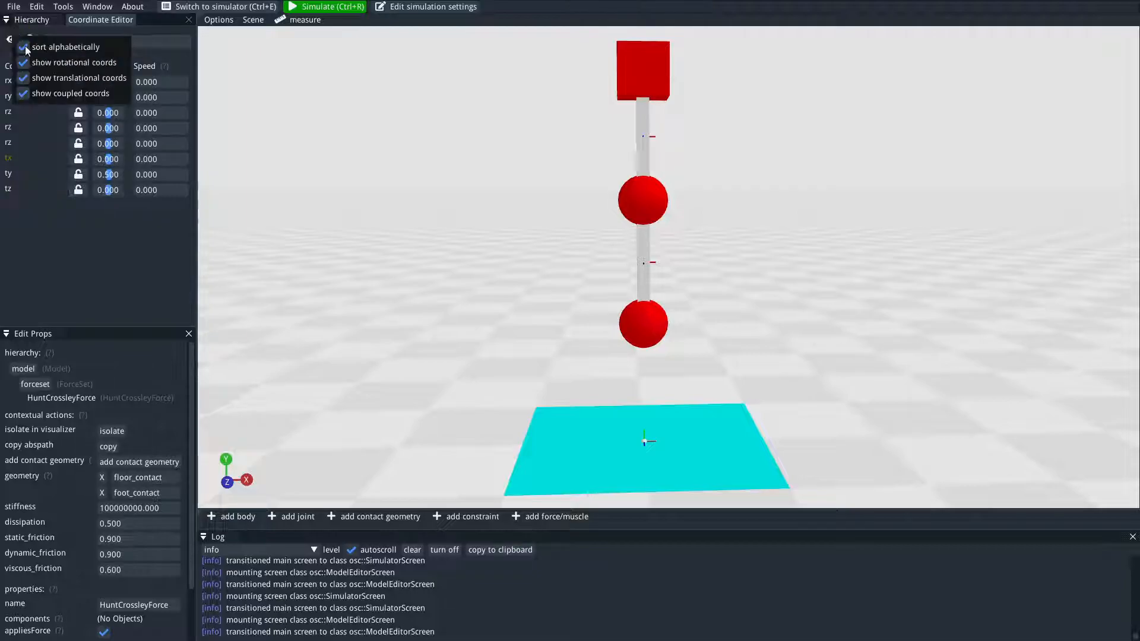
pyautogui.click(22, 47)
pyautogui.click(37, 241)
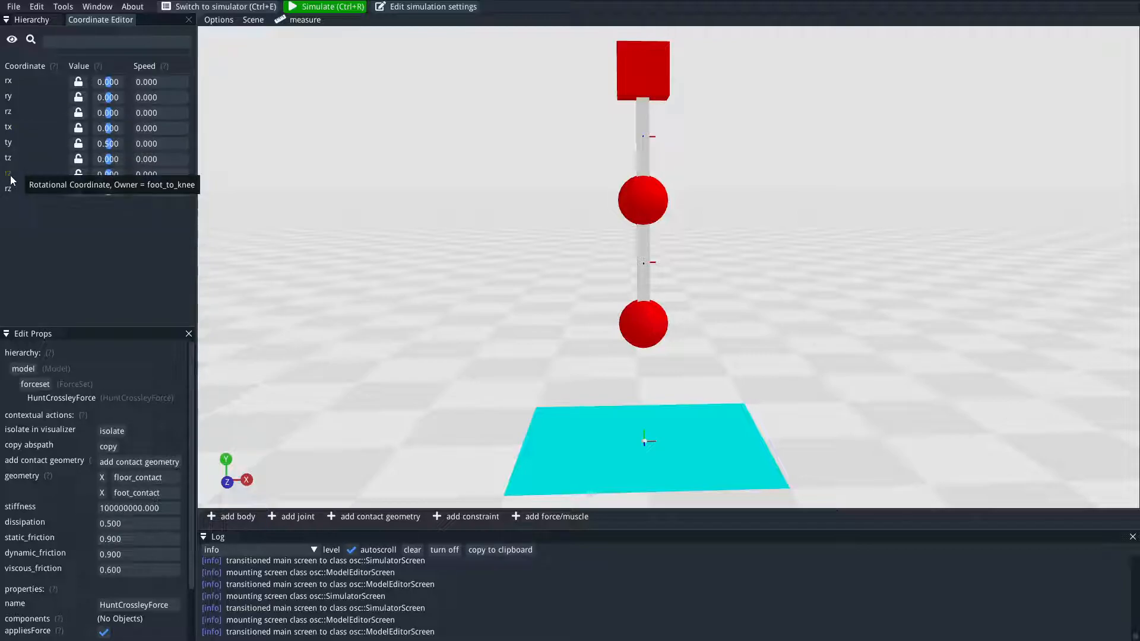
# - Set the default value of the foot_to_ground joint's rz coordinate to 0.698
pyautogui.click(10, 114)
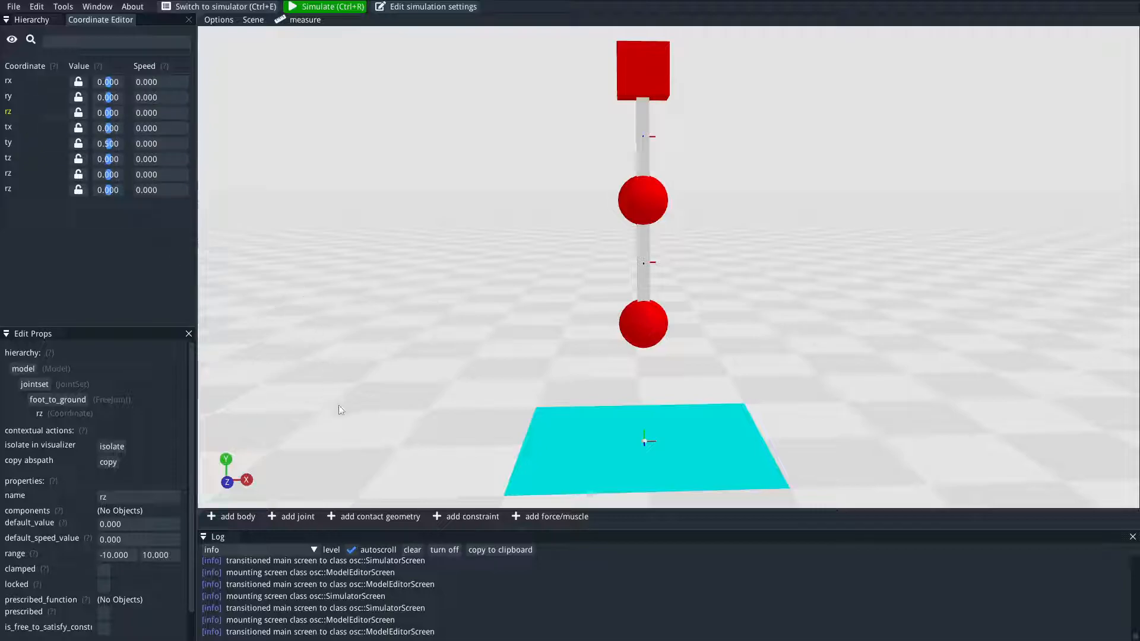
pyautogui.click(122, 522)
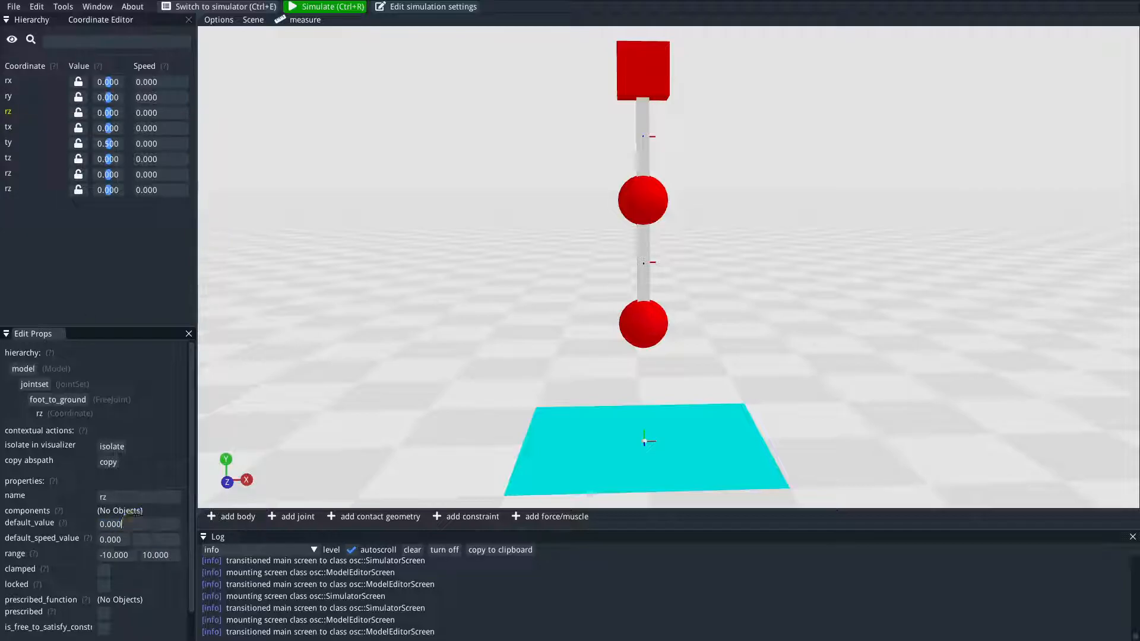
pyautogui.scroll(-1, 141, 383)
pyautogui.scroll(1, 132, 385)
pyautogui.scroll(-1, 156, 415)
pyautogui.click(124, 493)
pyautogui.write('0.698')
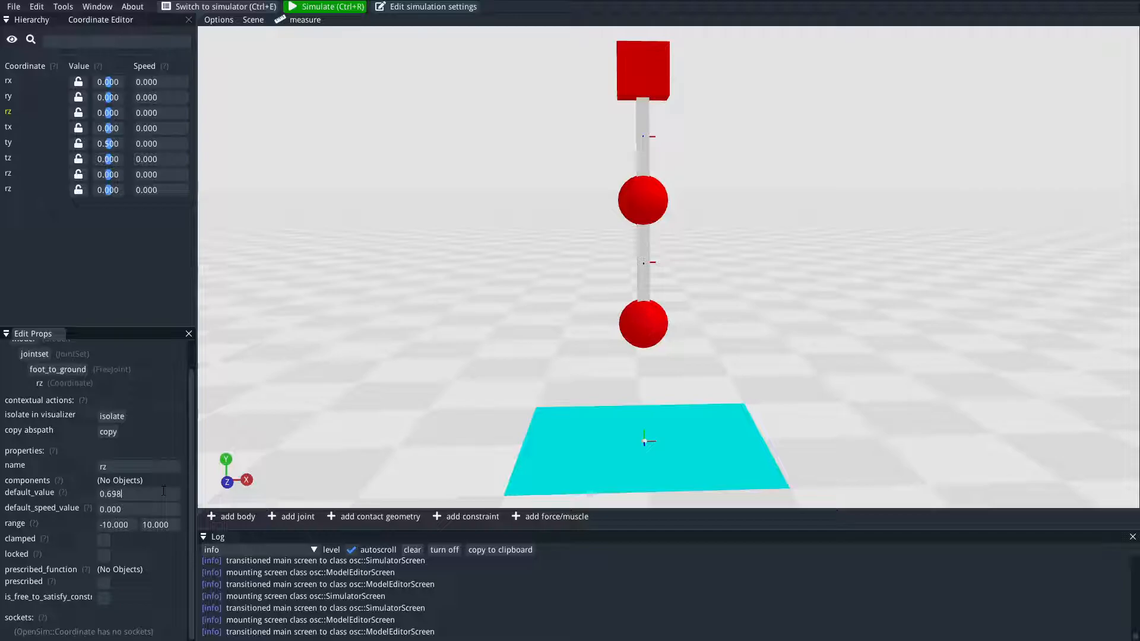
pyautogui.press('Return')
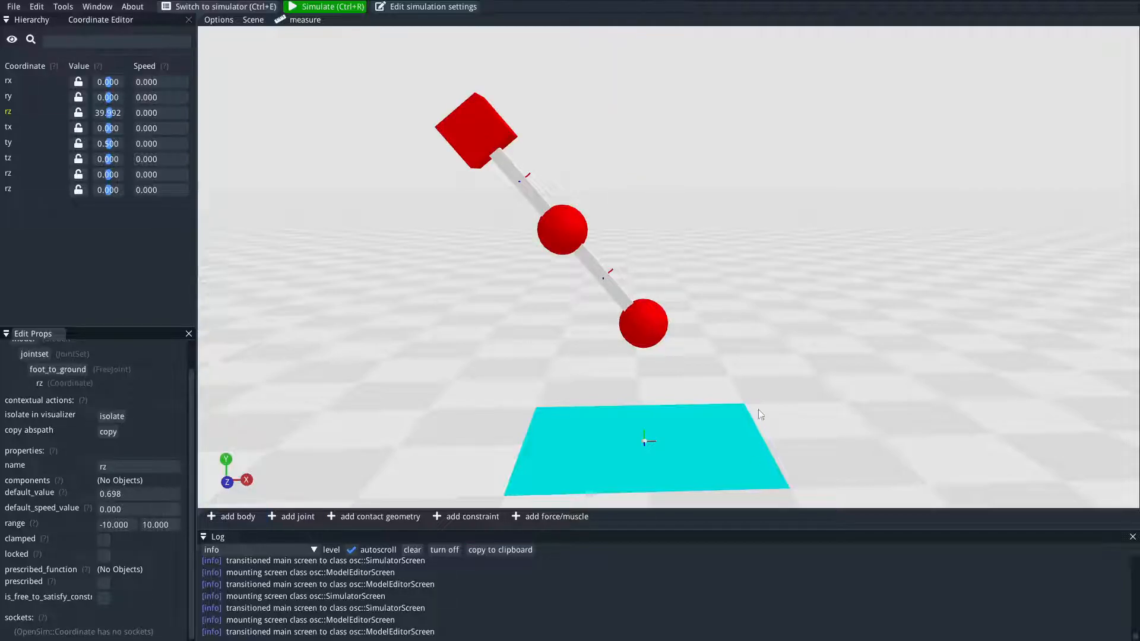
# - Set the default value of the foot_to_knee joint's rz coordinate to -1.396
pyautogui.moveTo(427, 105)
pyautogui.mouseDown()
pyautogui.moveTo(582, 221)
pyautogui.moveTo(496, 145)
pyautogui.moveTo(438, 117)
pyautogui.mouseUp()
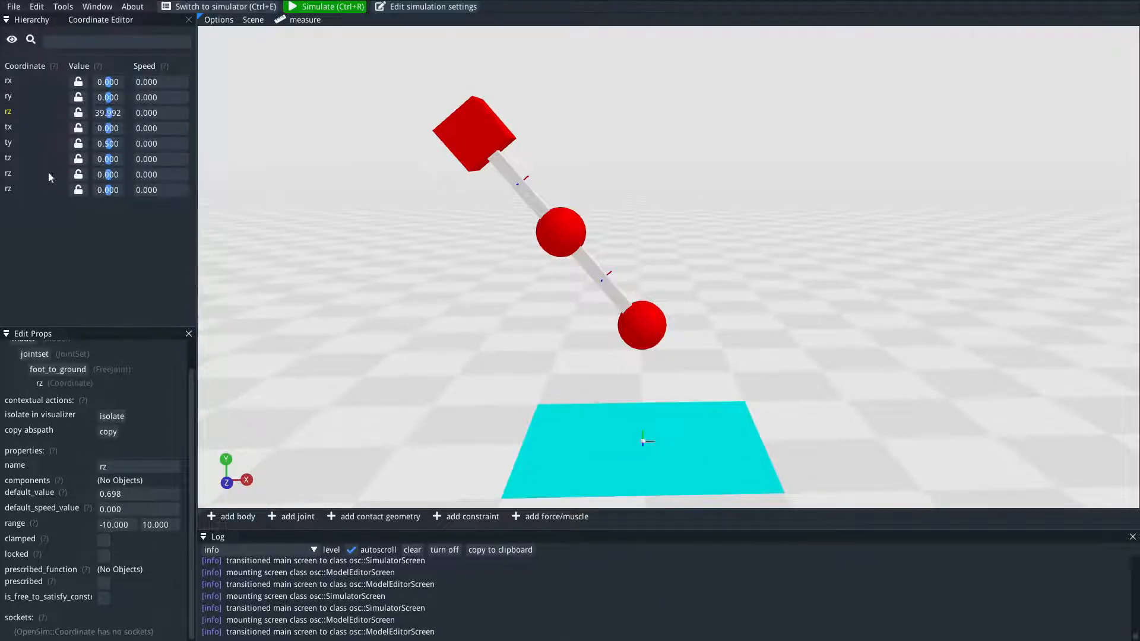
pyautogui.click(7, 178)
pyautogui.click(29, 21)
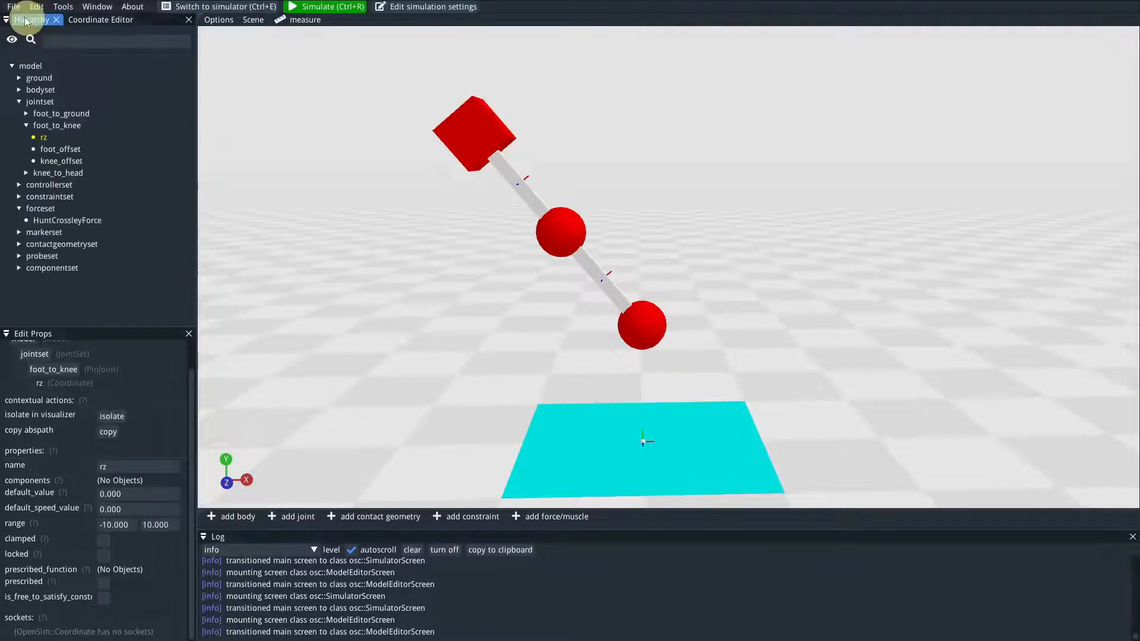
pyautogui.click(73, 126)
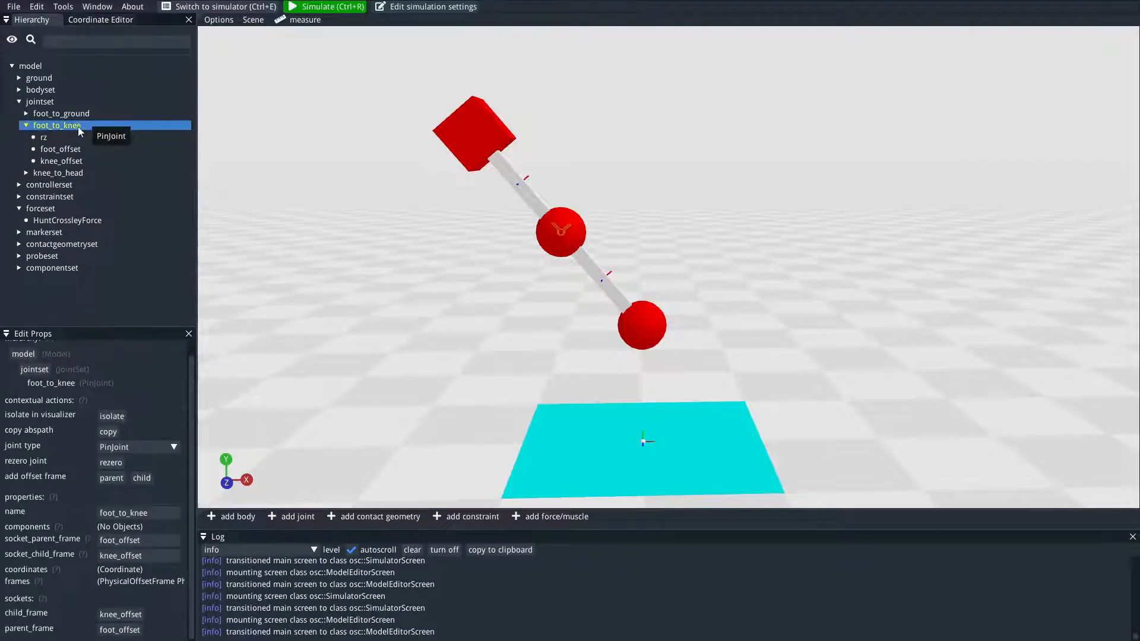
pyautogui.click(47, 136)
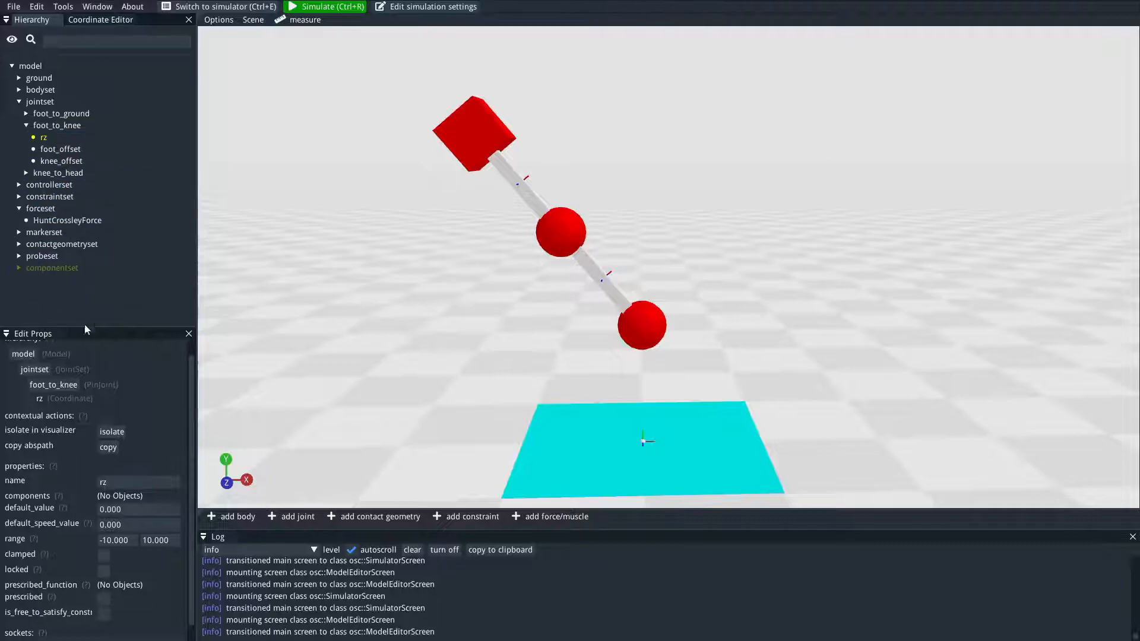
pyautogui.click(125, 506)
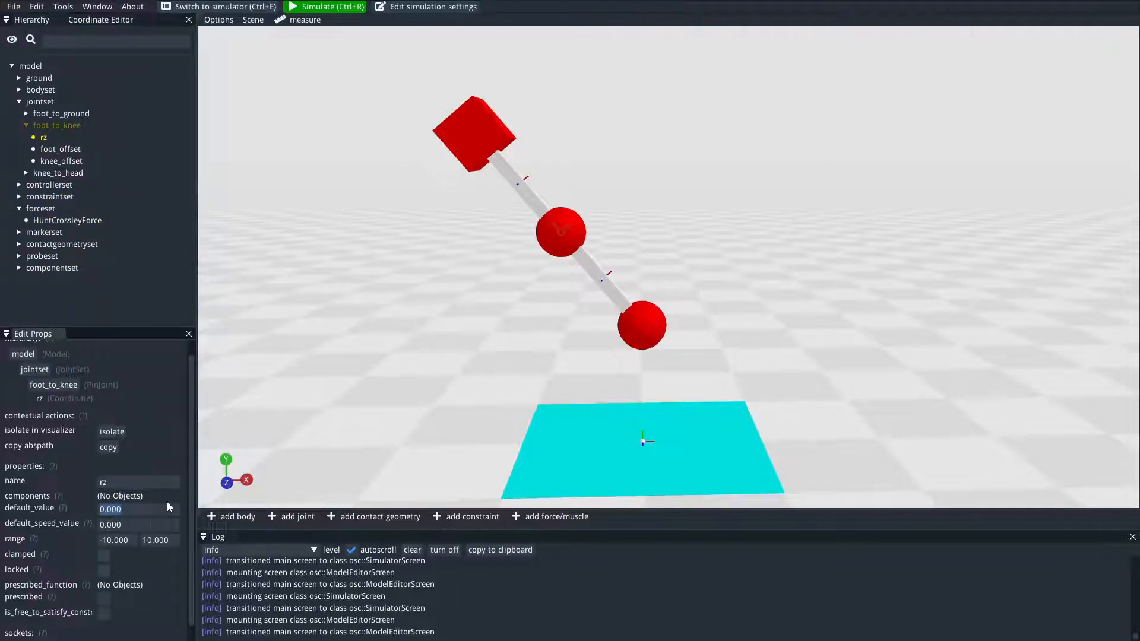
pyautogui.write('-1.396')
pyautogui.press('Return')
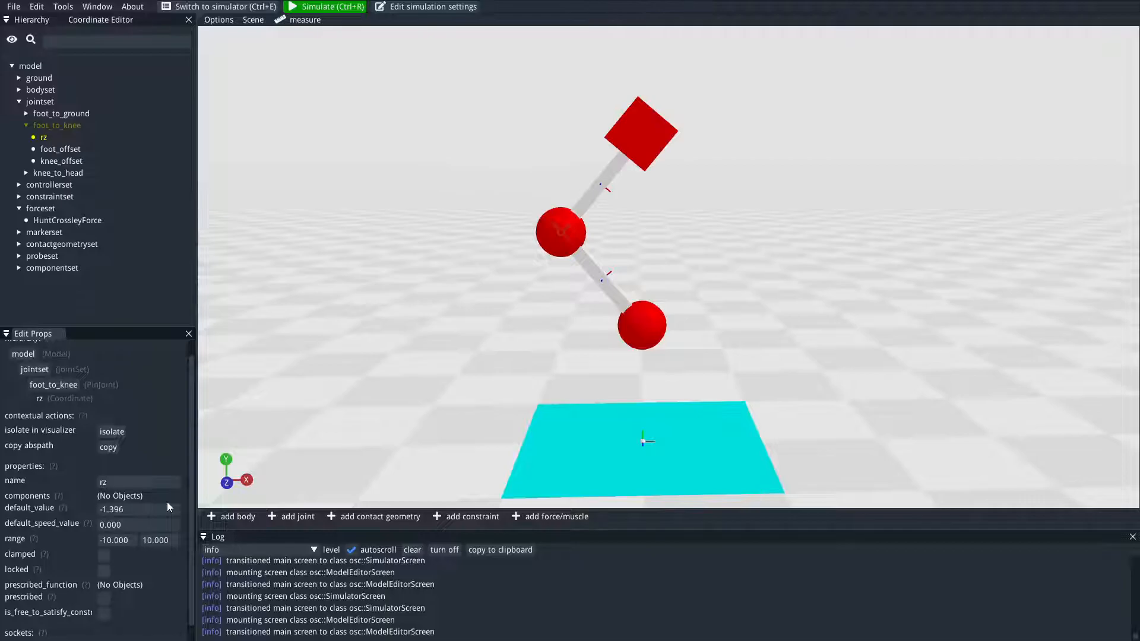
# - Simulate the model with the bent knee, compare it with the earlier simulation runs and return to the model editor
pyautogui.moveTo(759, 280); pyautogui.dragTo(504, 128)
pyautogui.moveTo(733, 318); pyautogui.dragTo(611, 242)
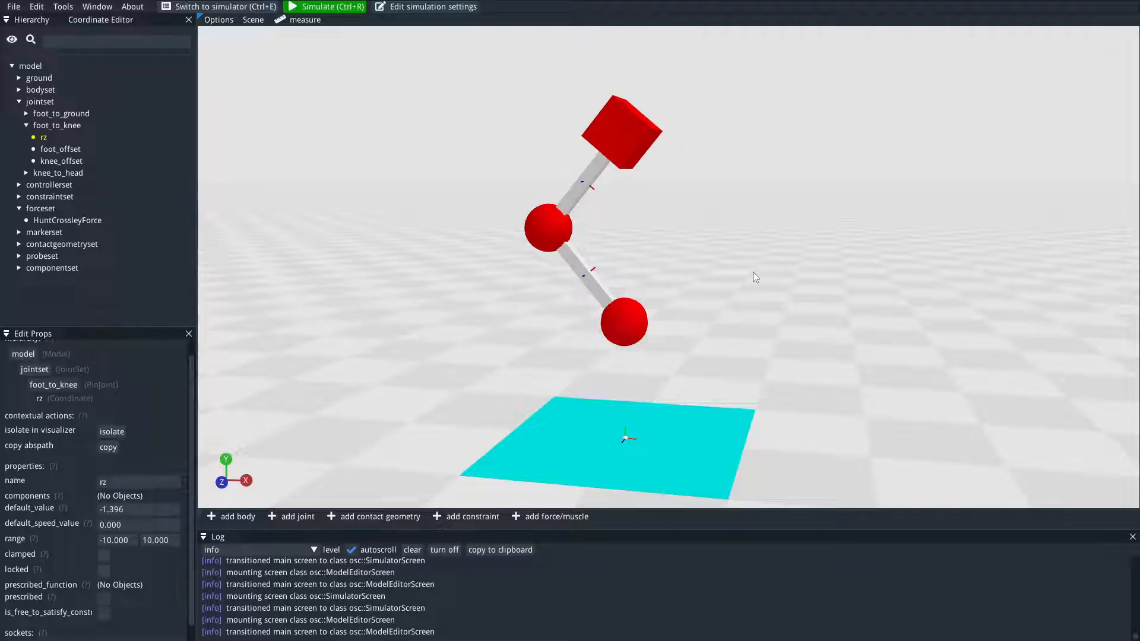
pyautogui.click(341, 5)
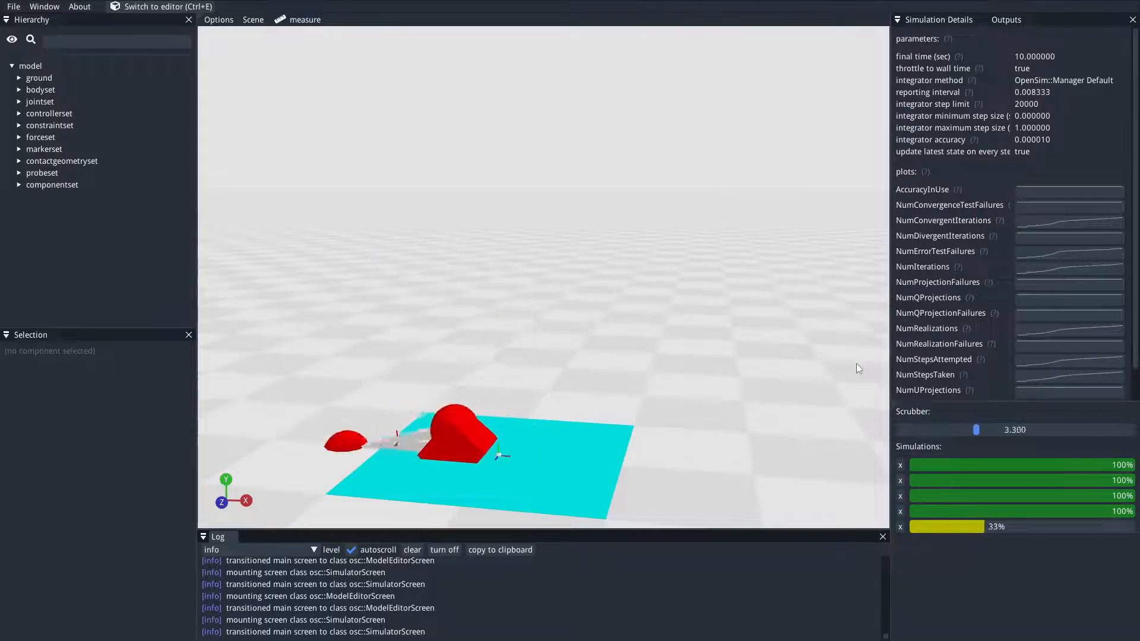
pyautogui.click(953, 511)
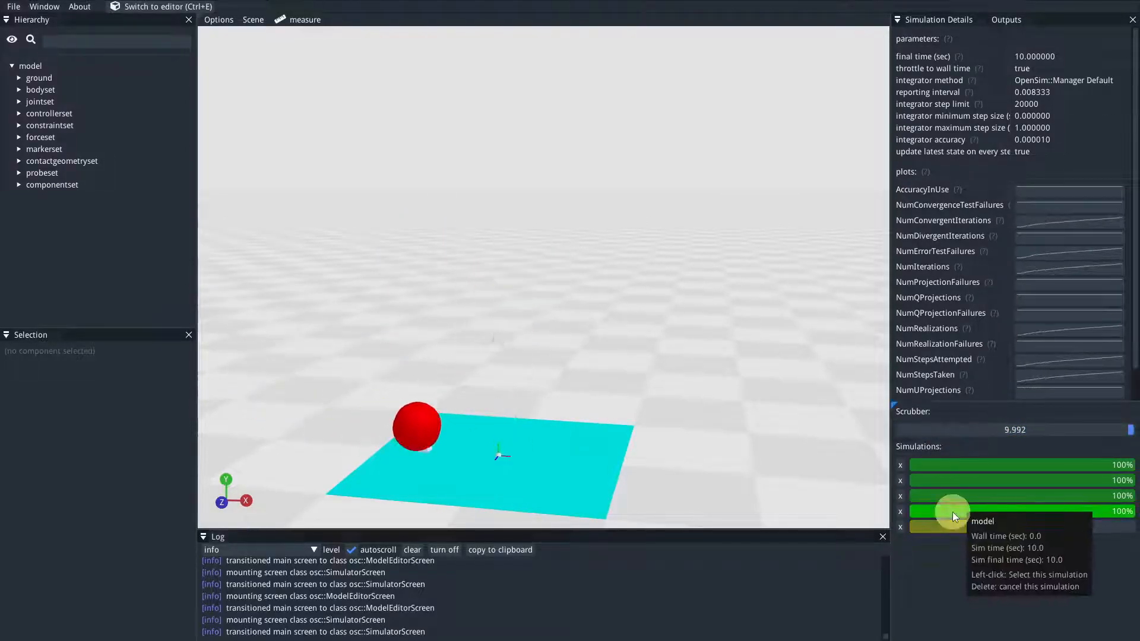
pyautogui.click(952, 493)
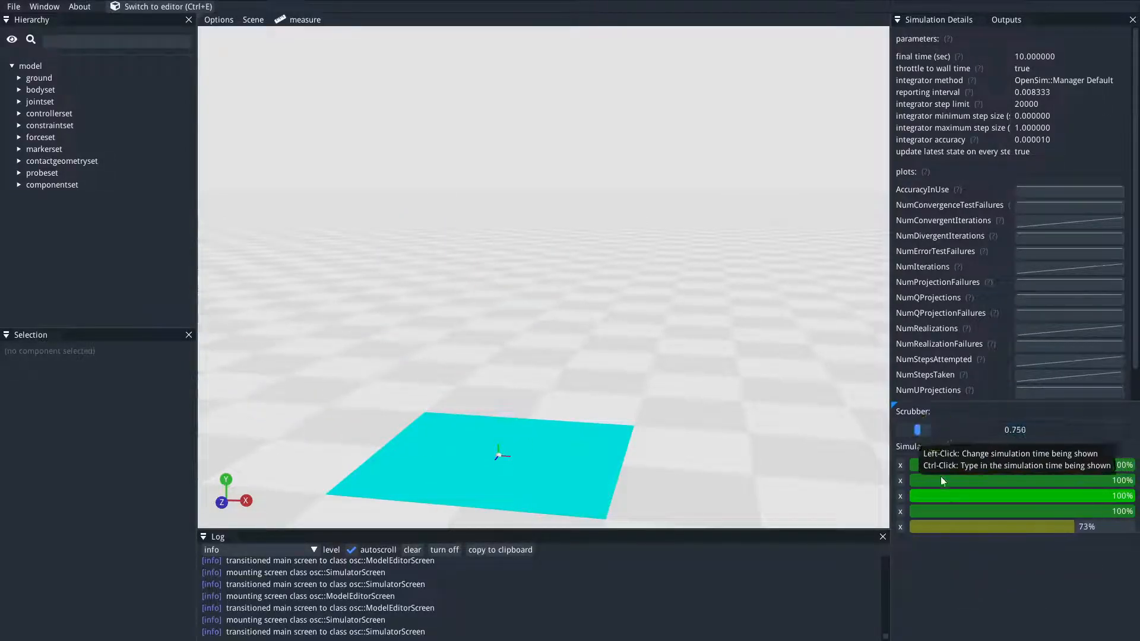
pyautogui.click(918, 433)
pyautogui.moveTo(920, 435); pyautogui.dragTo(979, 440)
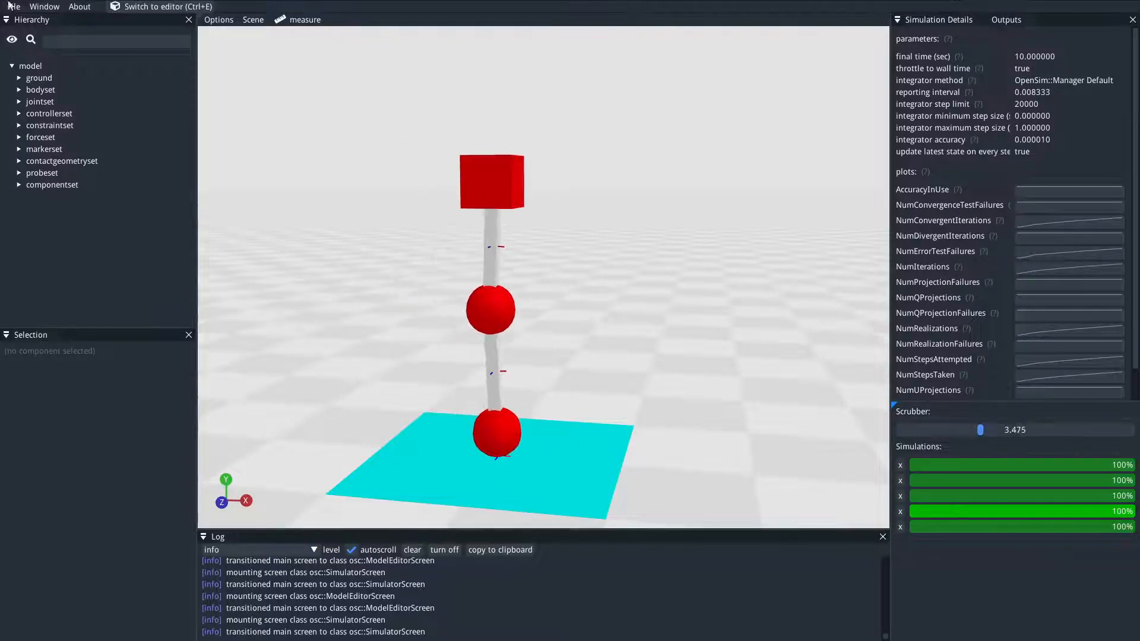
pyautogui.click(155, 7)
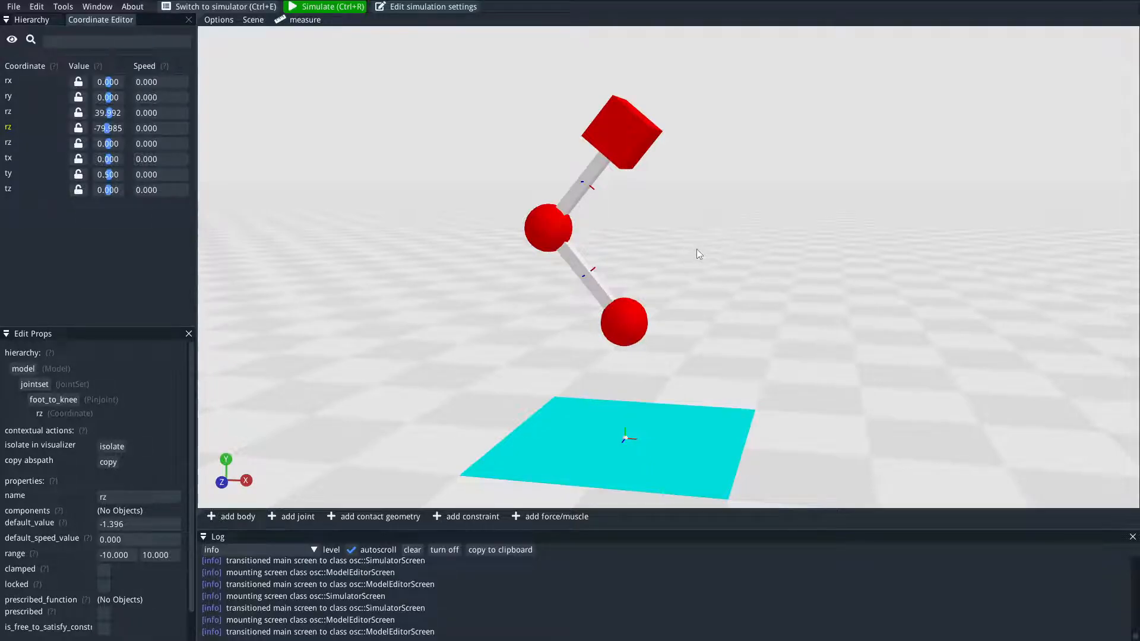
# - Reopen the simulator, replay the latest simulation from the start by scrubbing, and go back to the model editor
pyautogui.moveTo(722, 303); pyautogui.dragTo(679, 375)
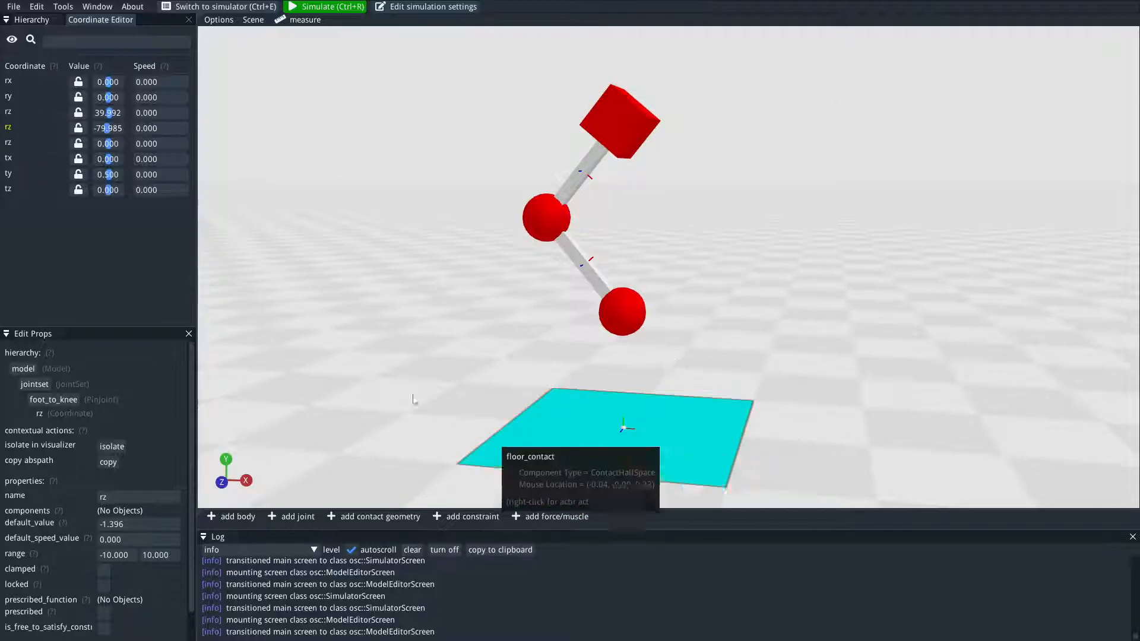
pyautogui.click(353, 6)
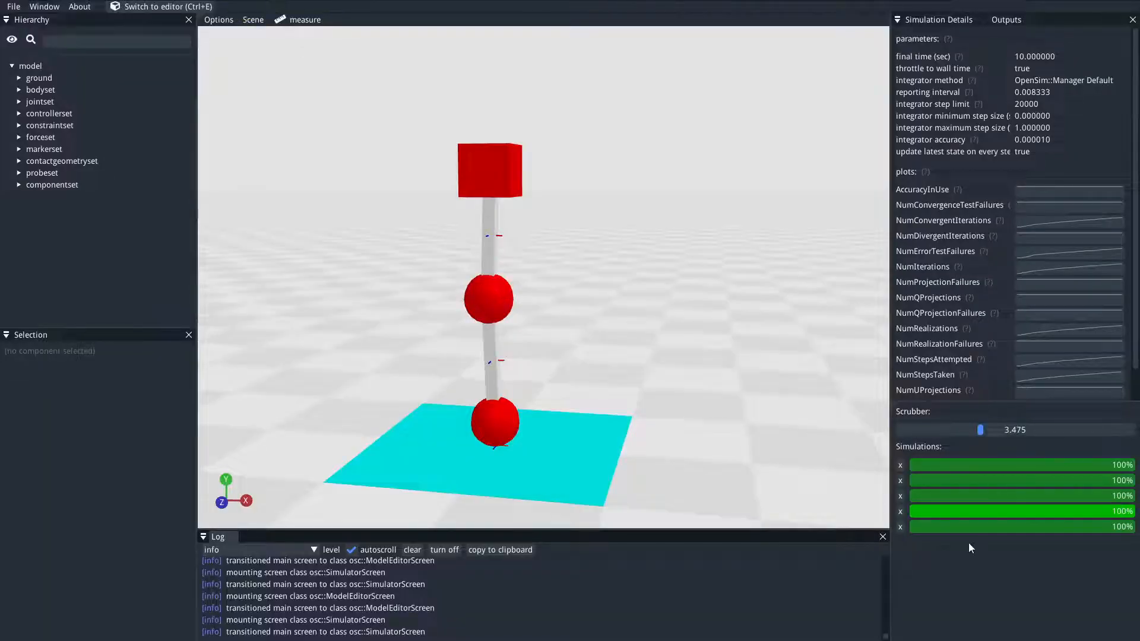
pyautogui.click(966, 525)
pyautogui.moveTo(980, 430); pyautogui.dragTo(902, 446)
pyautogui.click(178, 7)
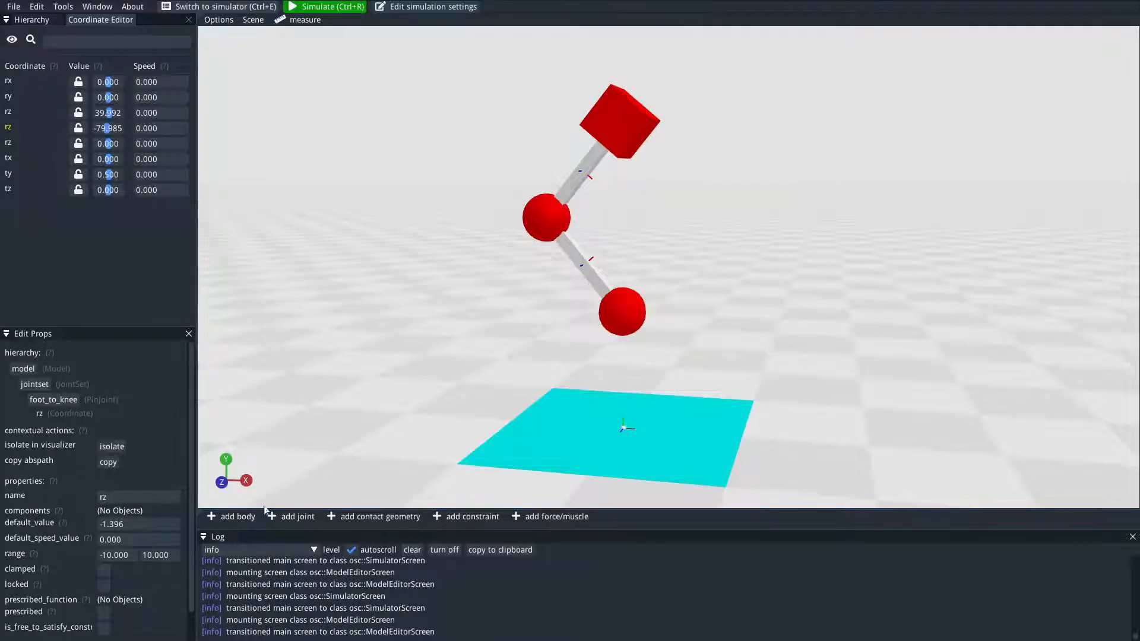
# - Start a PointToPointSpring force named foot_to_head_spring with a stiffness of 2000 and a rest length of 0.8
pyautogui.click(555, 515)
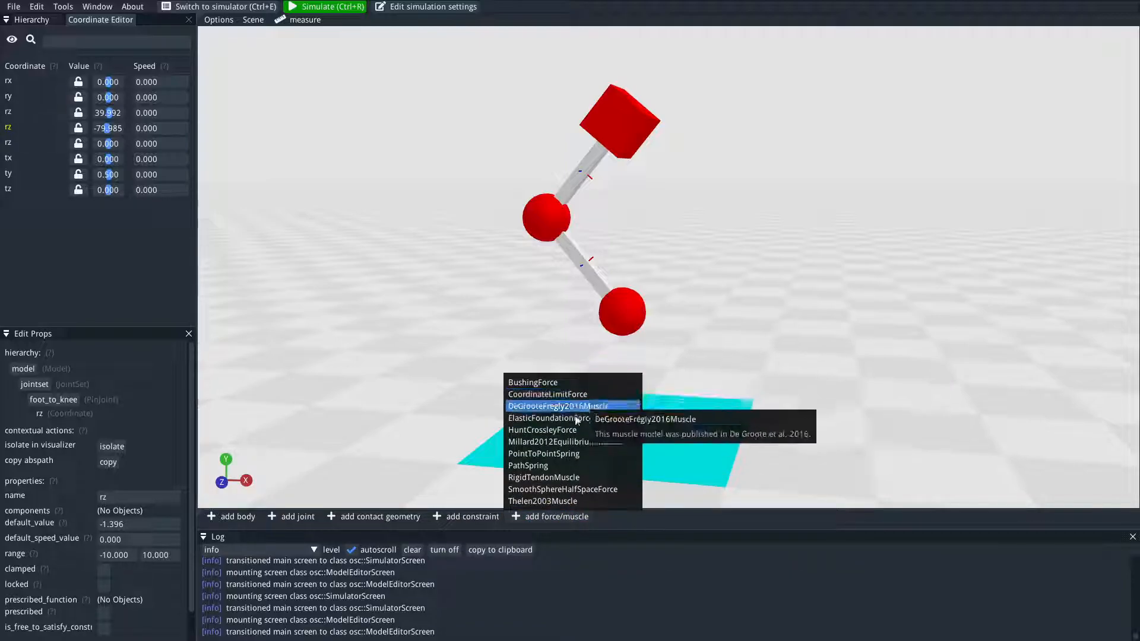
pyautogui.click(568, 452)
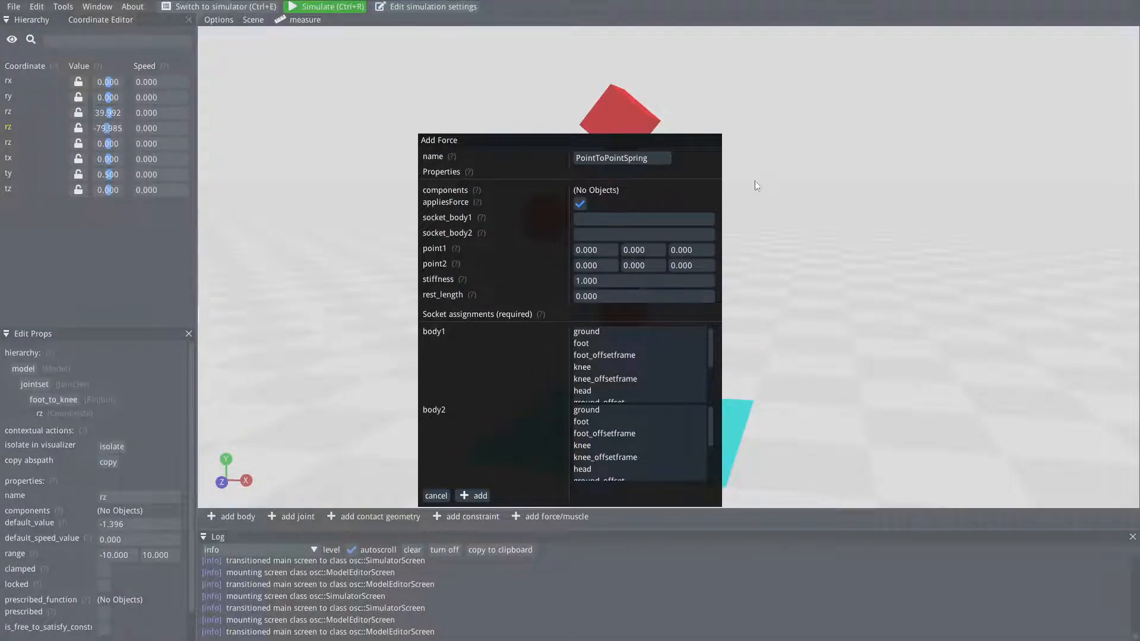
pyautogui.doubleClick(631, 157)
pyautogui.write('foot_to_head_spring')
pyautogui.click(597, 281)
pyautogui.write('20')
pyautogui.press('Return')
pyautogui.click(624, 296)
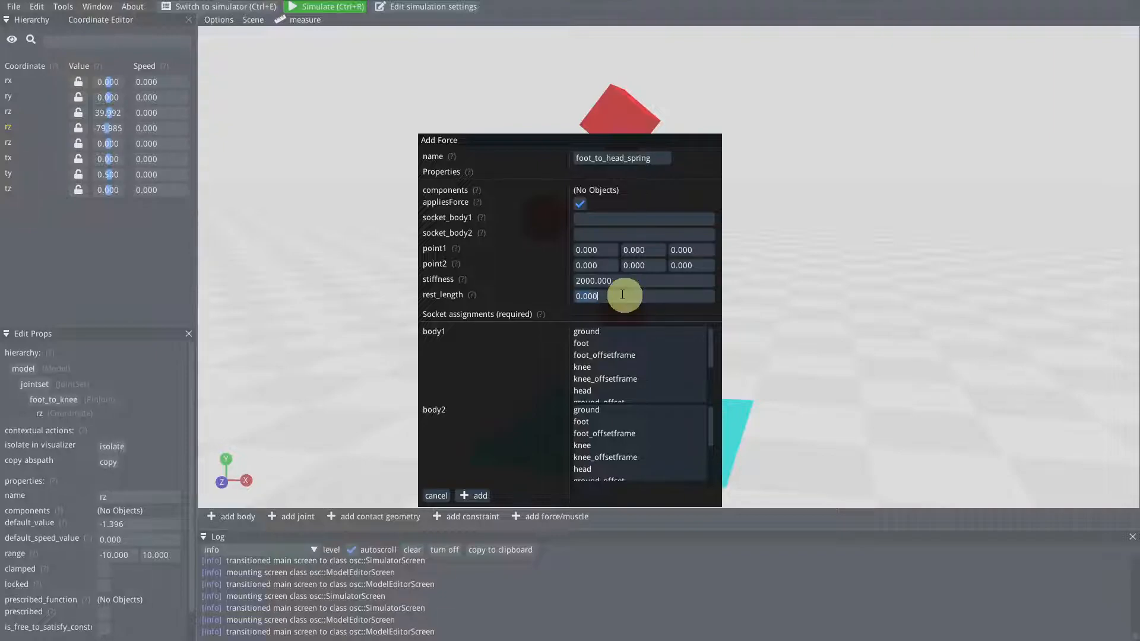
pyautogui.write('0.')
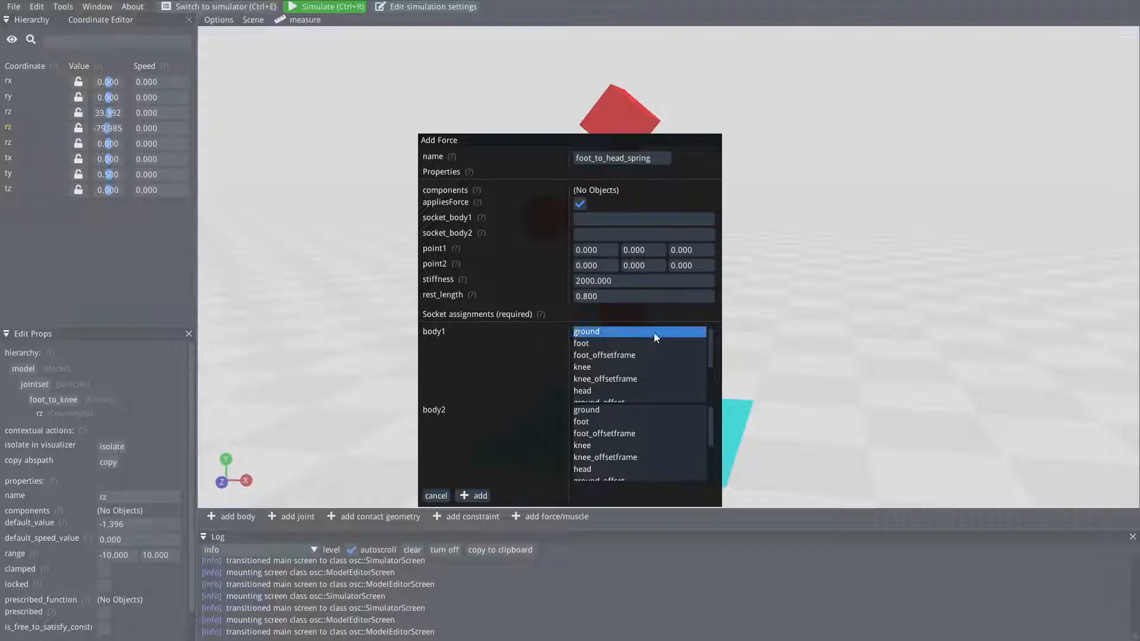
# - Assign foot as body1 and head as body2 of foot_to_head_spring and add the force to the model
pyautogui.click(601, 344)
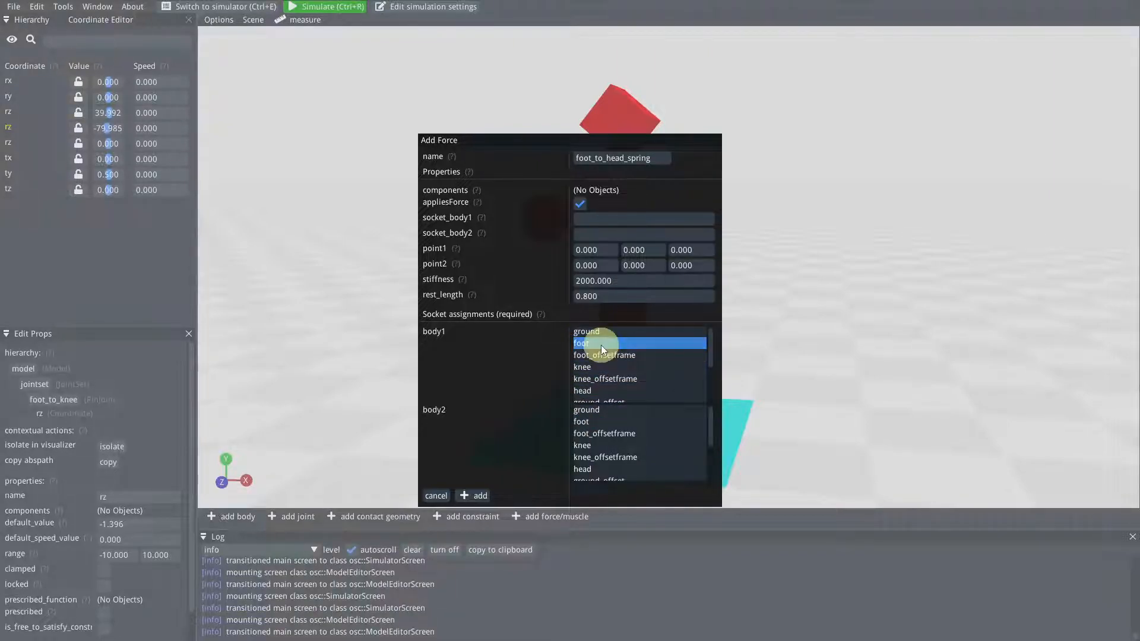
pyautogui.scroll(-1, 635, 435)
pyautogui.click(606, 423)
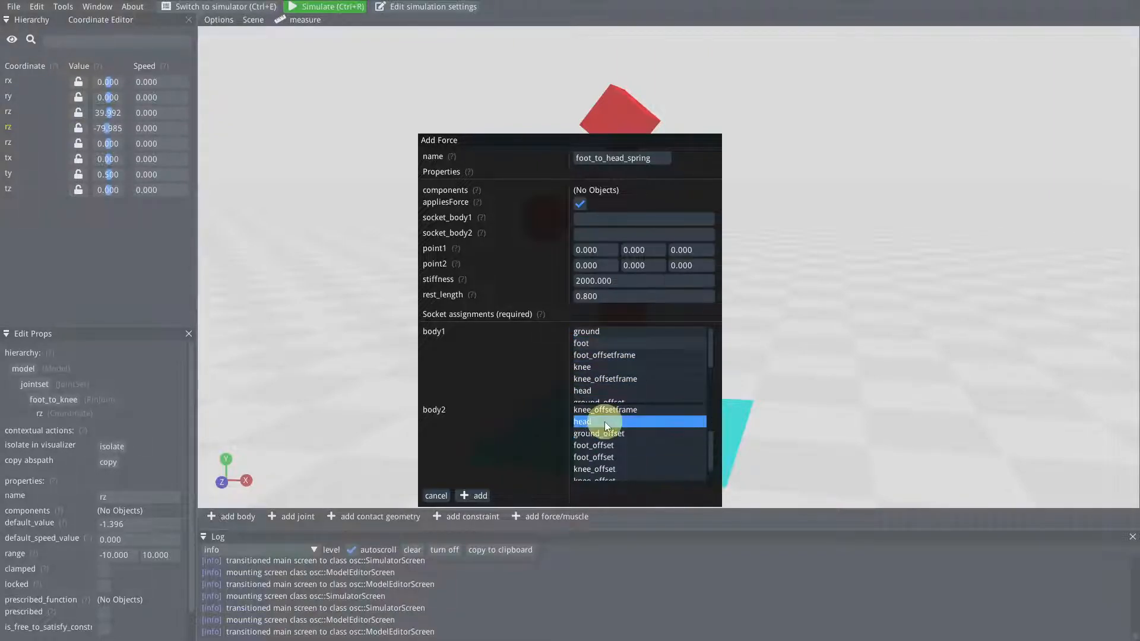
pyautogui.click(479, 497)
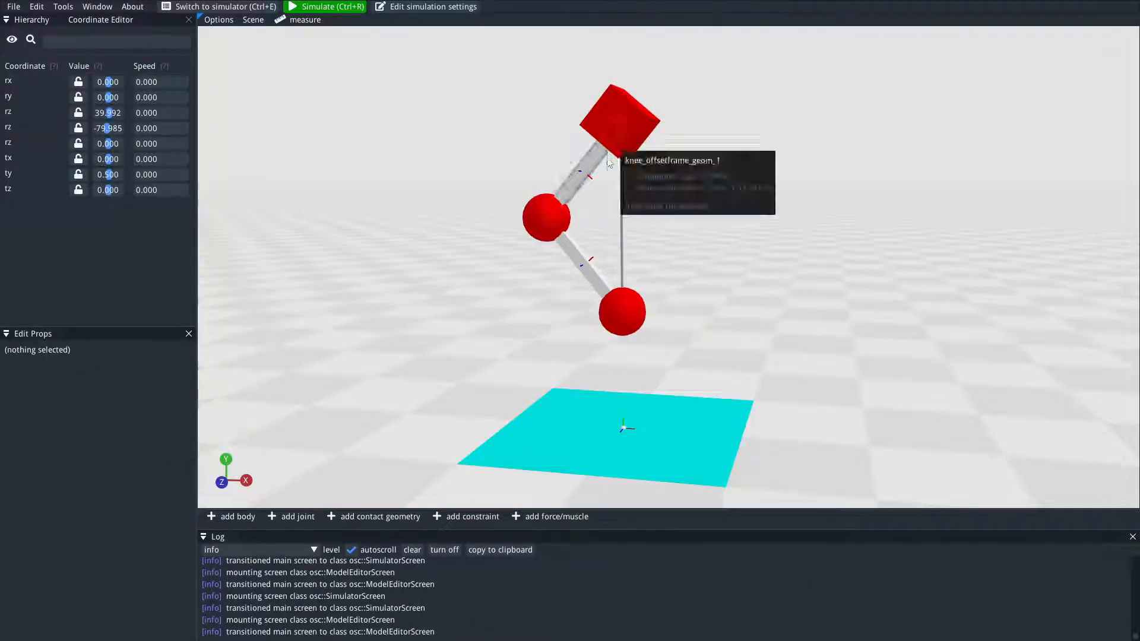
# - Simulate the model with the spring, return to the model editor and inspect foot_to_head_spring's stiffness and rest length
pyautogui.click(323, 7)
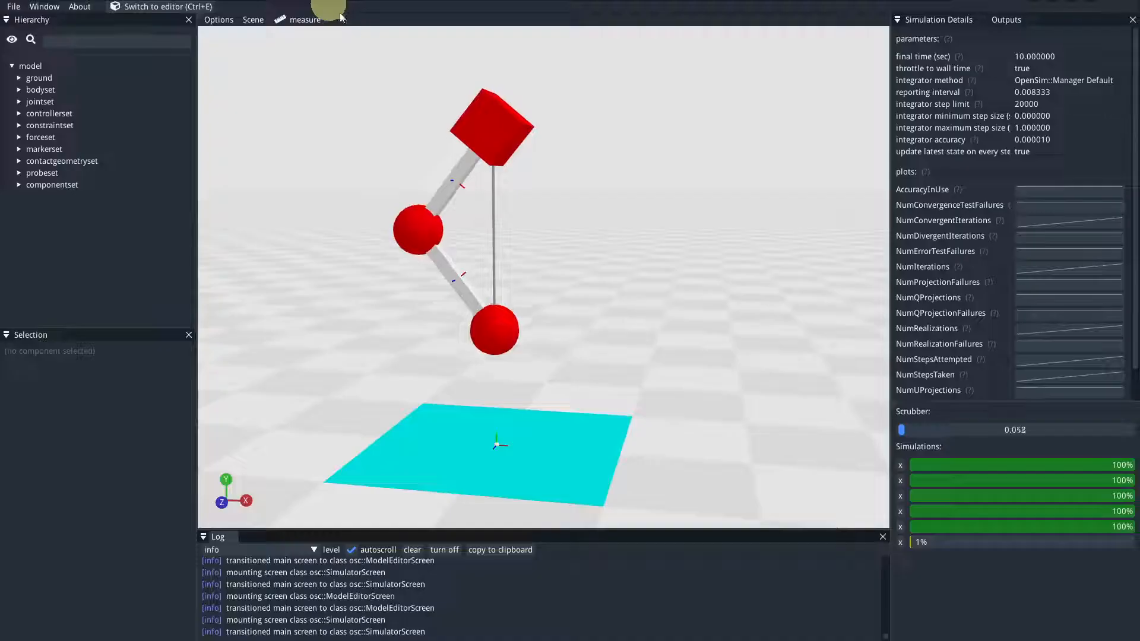
pyautogui.click(194, 7)
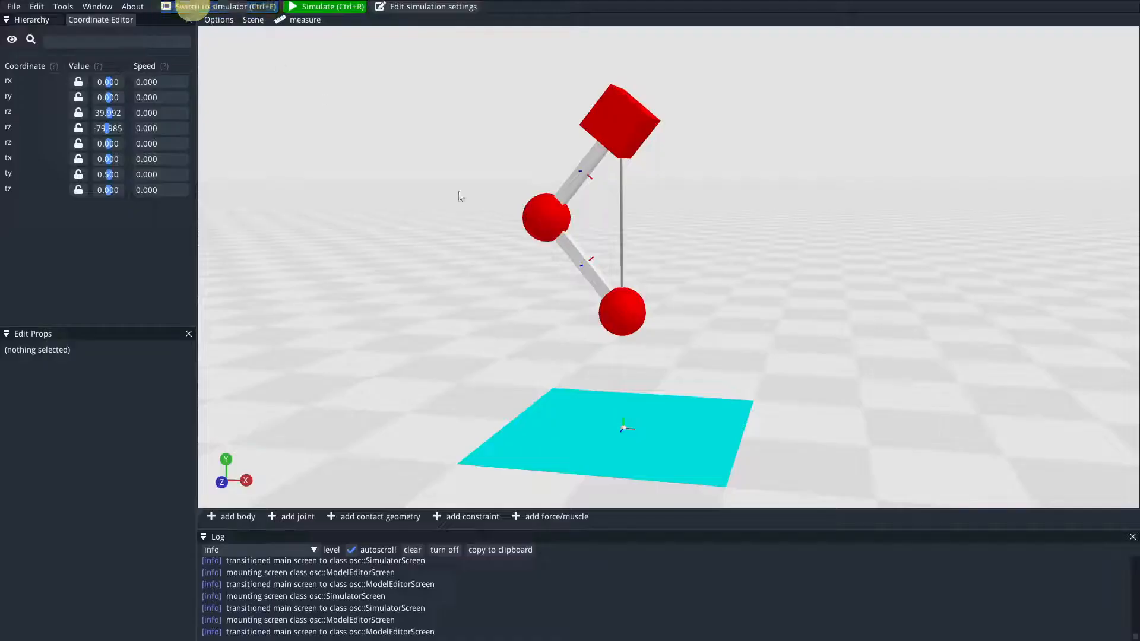
pyautogui.click(621, 181)
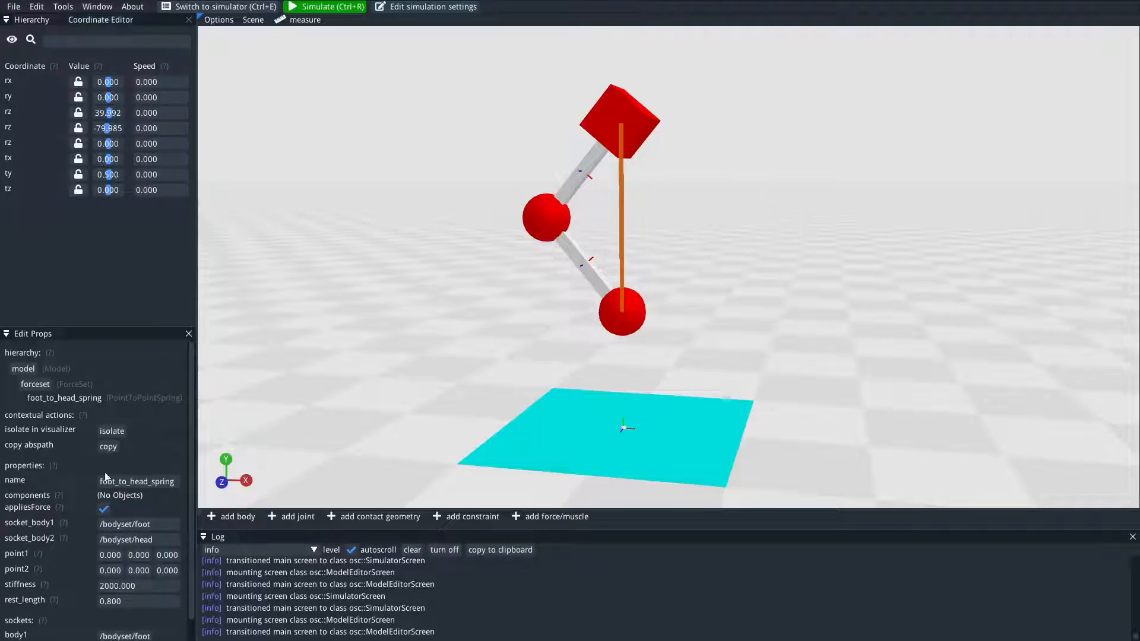
pyautogui.scroll(-1, 89, 455)
pyautogui.click(146, 564)
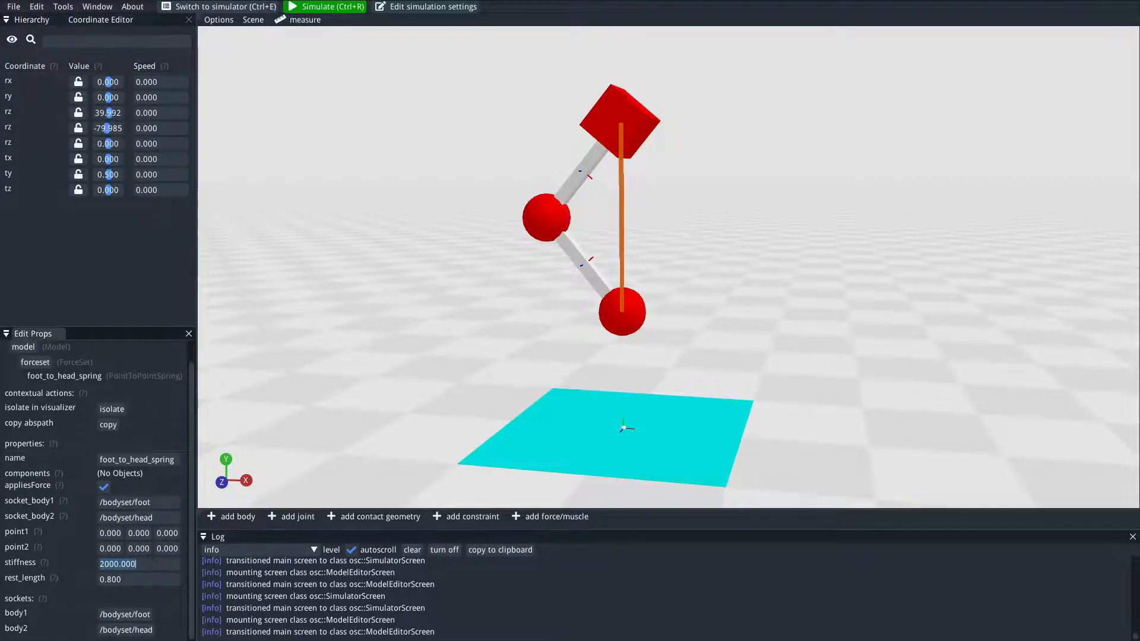
pyautogui.click(148, 578)
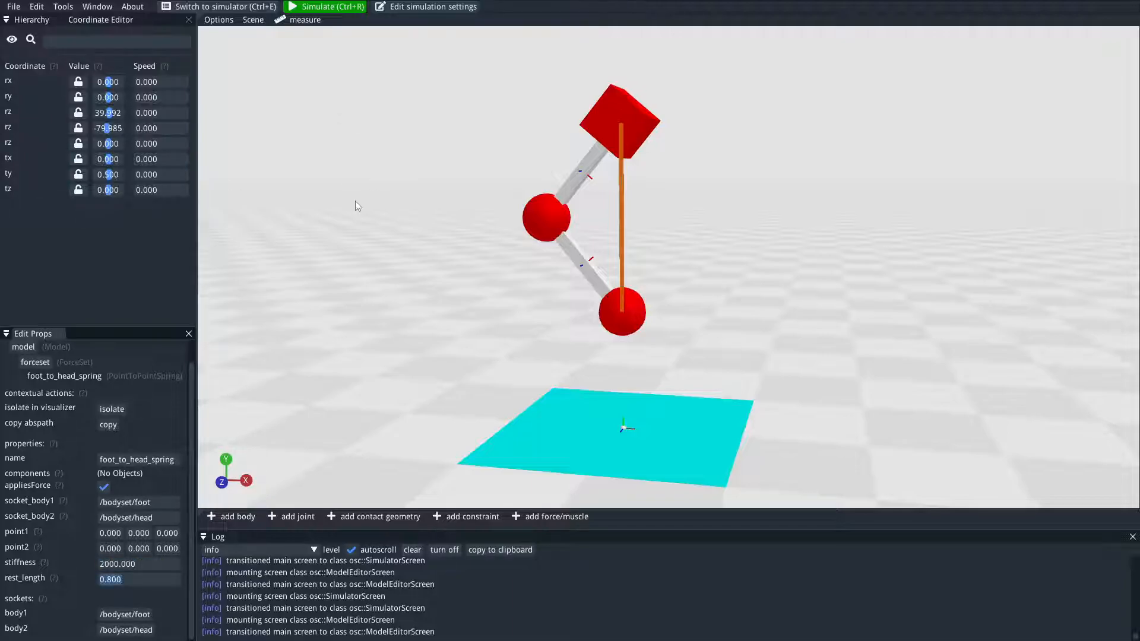
pyautogui.click(408, 130)
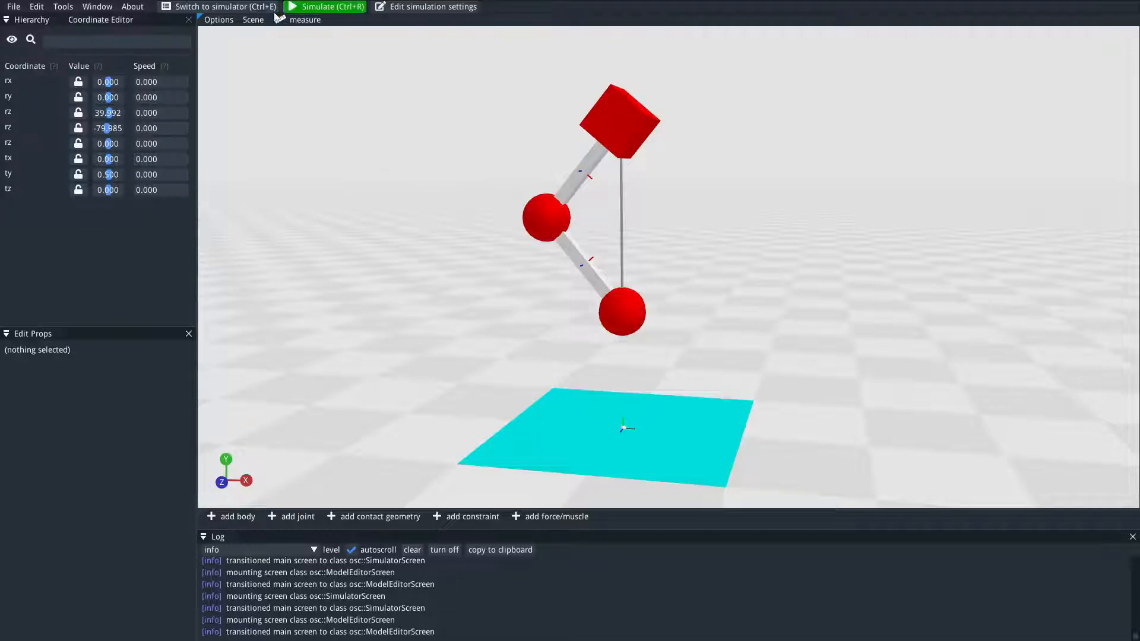
# - Reopen the simulator, scrub through the opening moments of the latest simulation from a more frontal angle, and return to the model editor
pyautogui.click(224, 7)
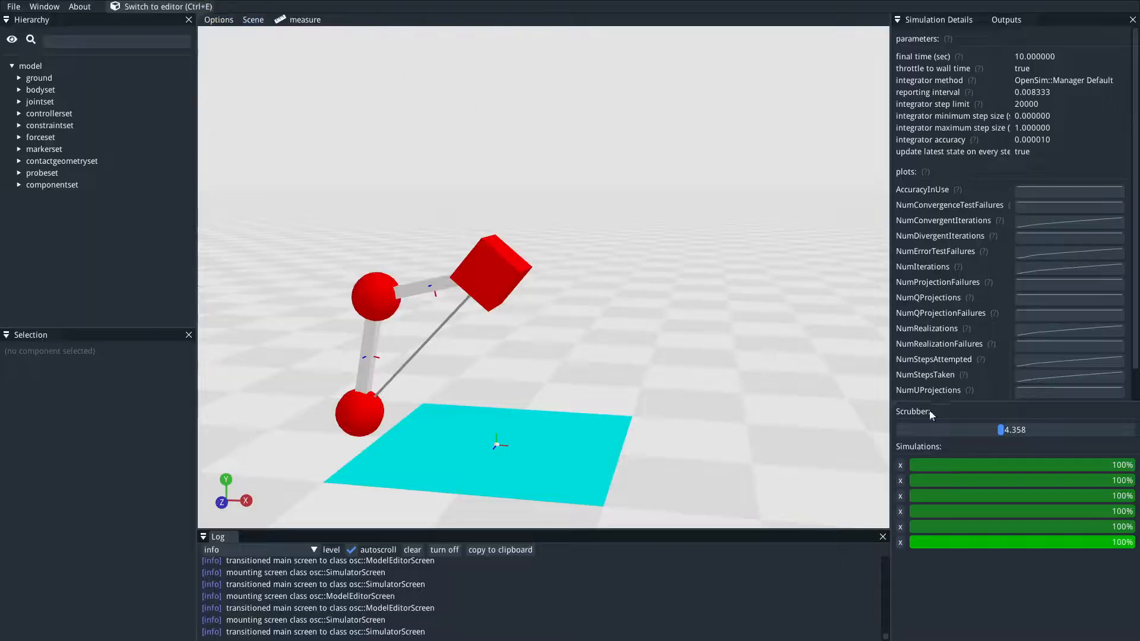
pyautogui.moveTo(978, 430); pyautogui.dragTo(896, 424)
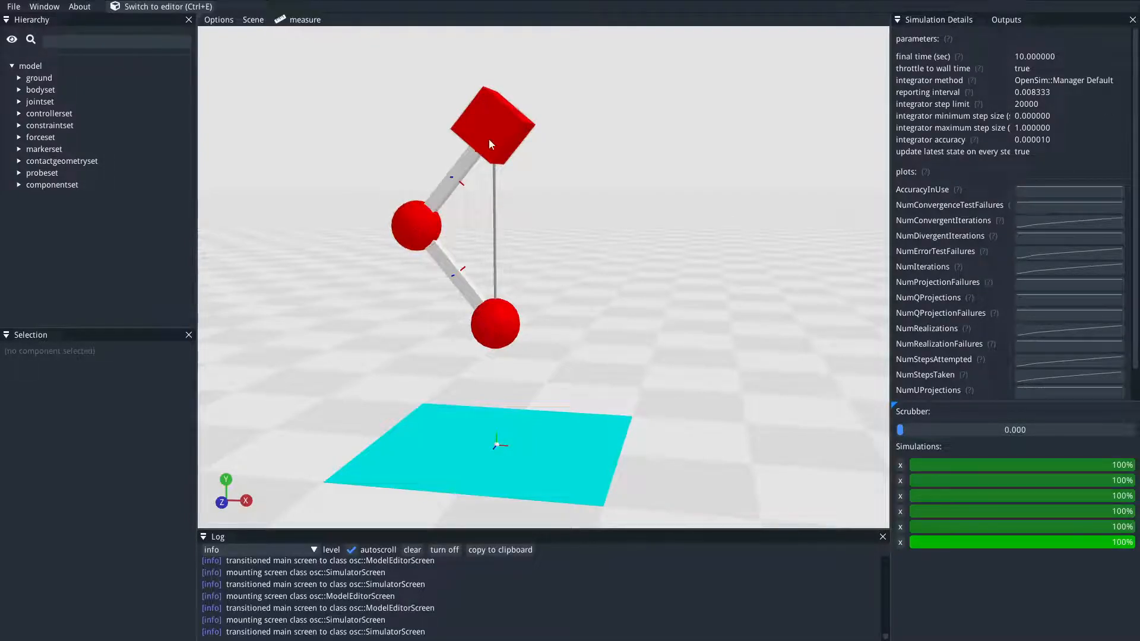
pyautogui.moveTo(902, 429); pyautogui.dragTo(904, 430)
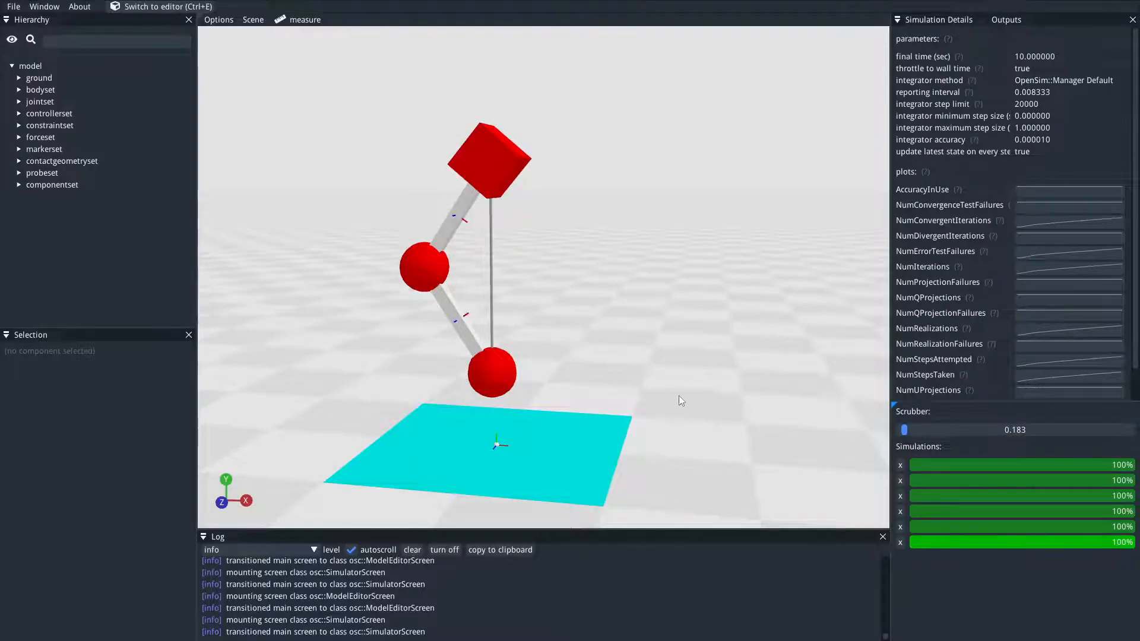
pyautogui.click(899, 430)
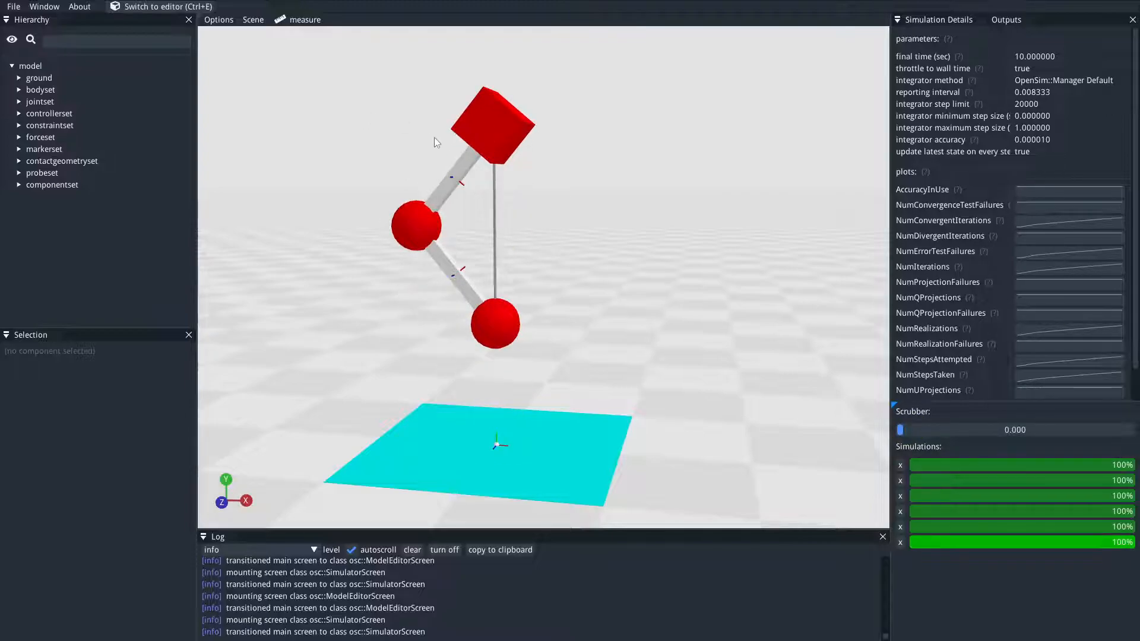
pyautogui.moveTo(584, 236); pyautogui.dragTo(628, 239)
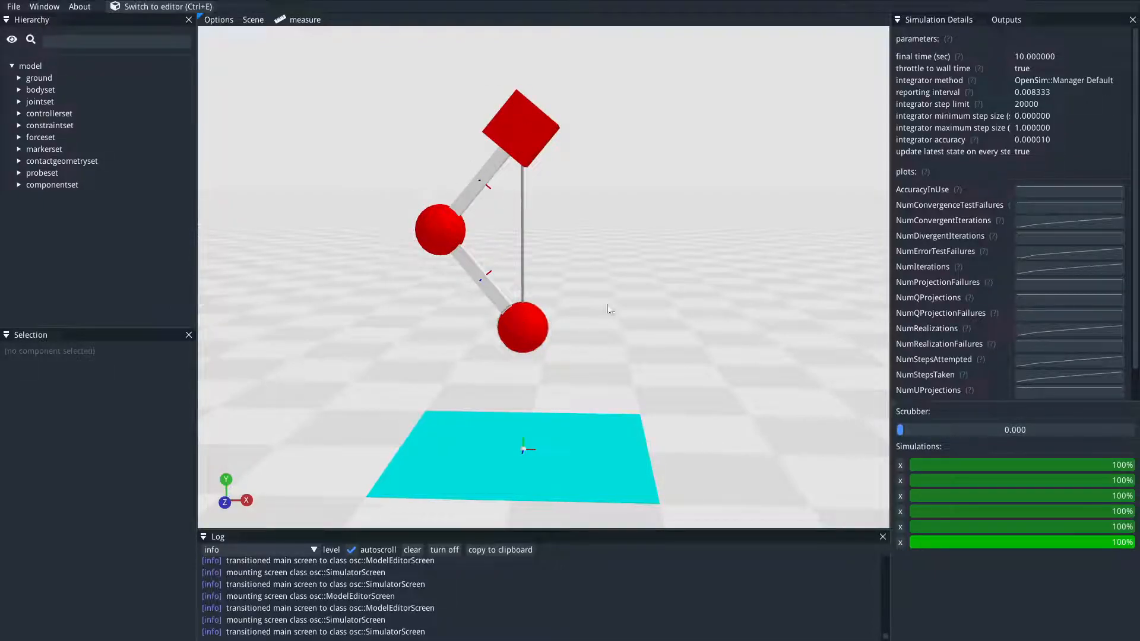
pyautogui.click(902, 432)
pyautogui.moveTo(902, 434)
pyautogui.mouseDown()
pyautogui.moveTo(917, 436)
pyautogui.moveTo(905, 437)
pyautogui.mouseUp()
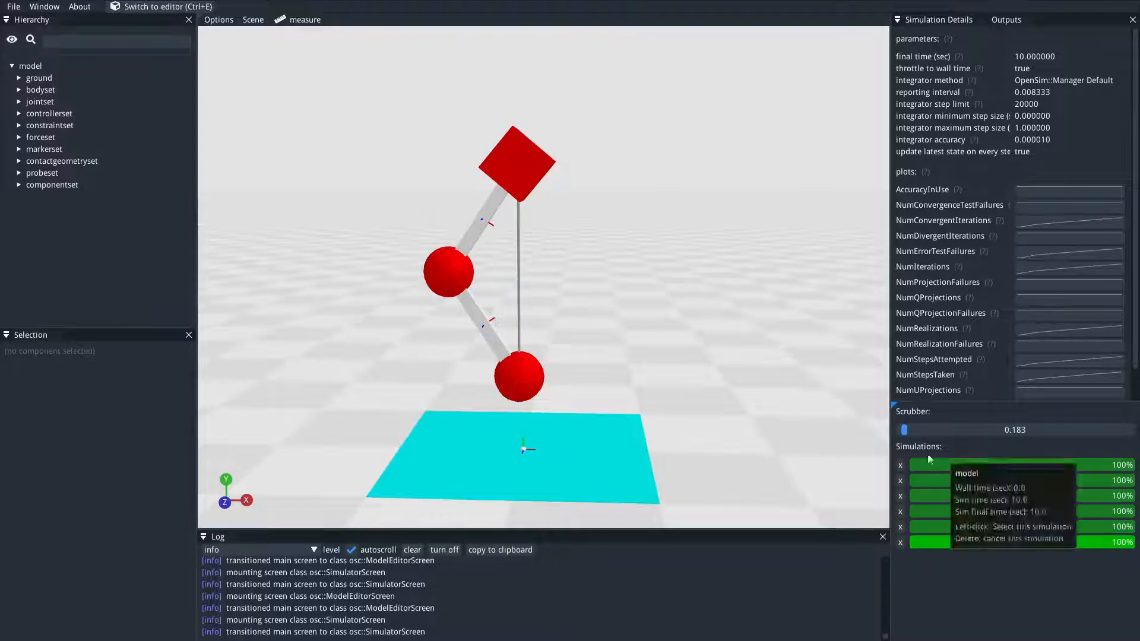
pyautogui.moveTo(907, 431); pyautogui.dragTo(897, 430)
pyautogui.click(152, 6)
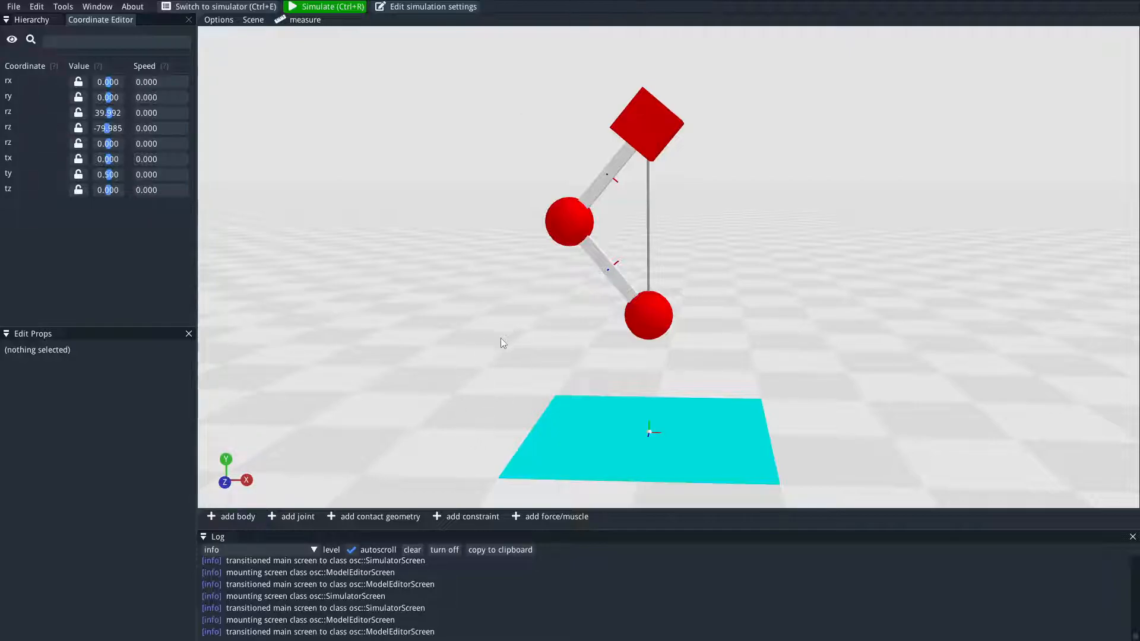
# - Start a PointOnLineConstraint and name it foot_Y_lock
pyautogui.click(477, 518)
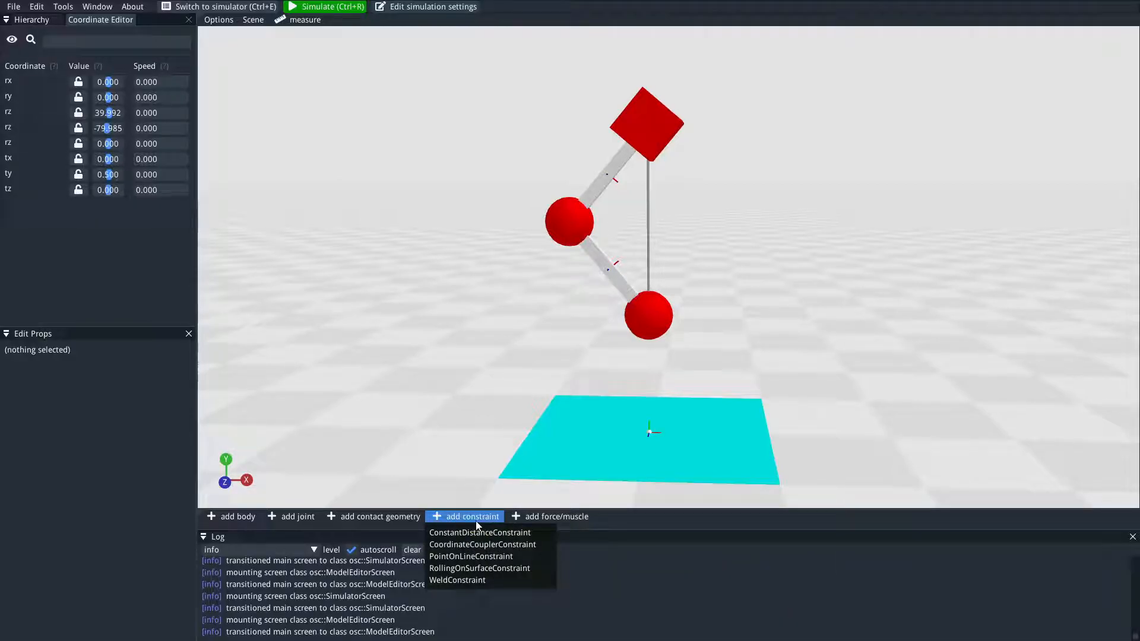
pyautogui.click(500, 559)
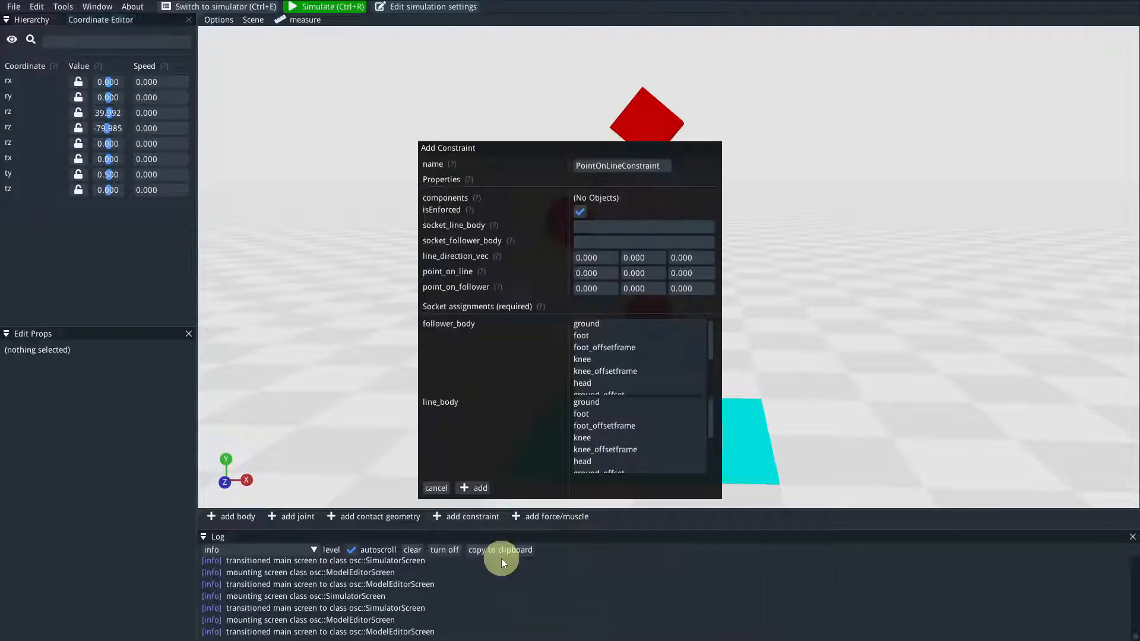
pyautogui.doubleClick(663, 167)
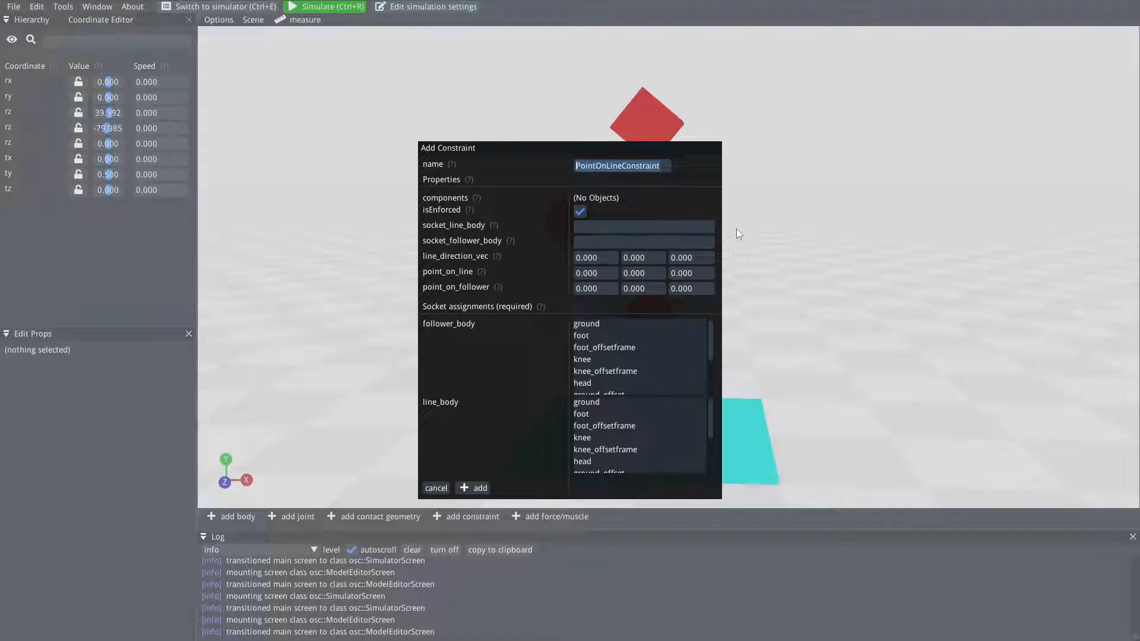
pyautogui.press('BackSpace')
pyautogui.write('foot_')
pyautogui.press('BackSpace')
pyautogui.write('Y')
pyautogui.press('BackSpace')
pyautogui.write('_Y_lock')
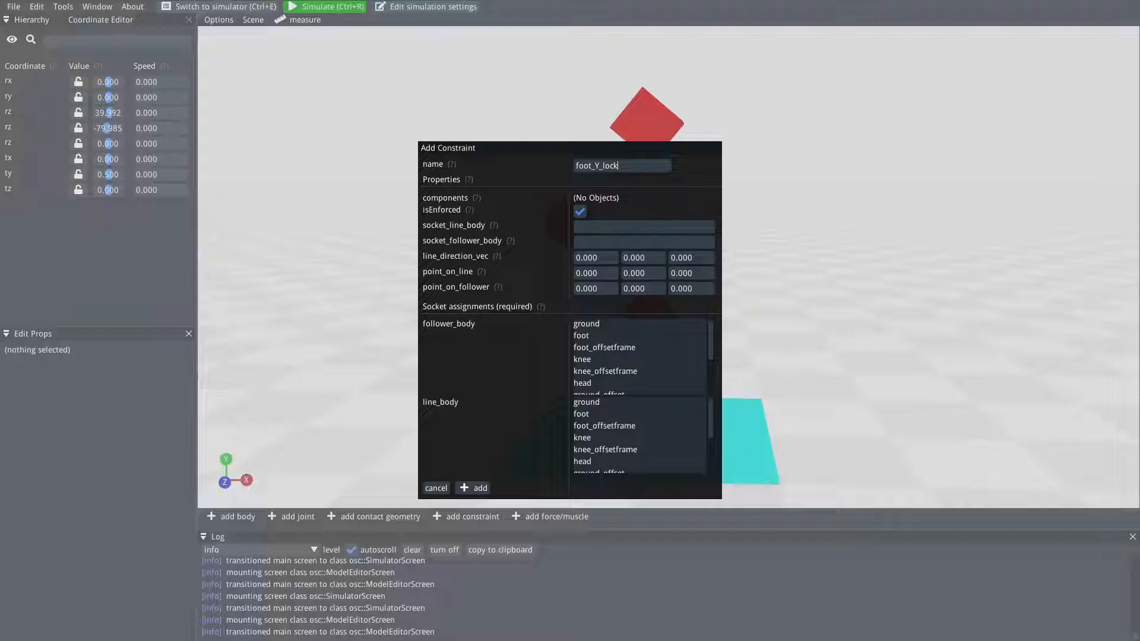
# - Set foot_Y_lock's line direction to 0, 1, 0 with foot as follower body and ground as line body, and add the constraint
pyautogui.click(644, 259)
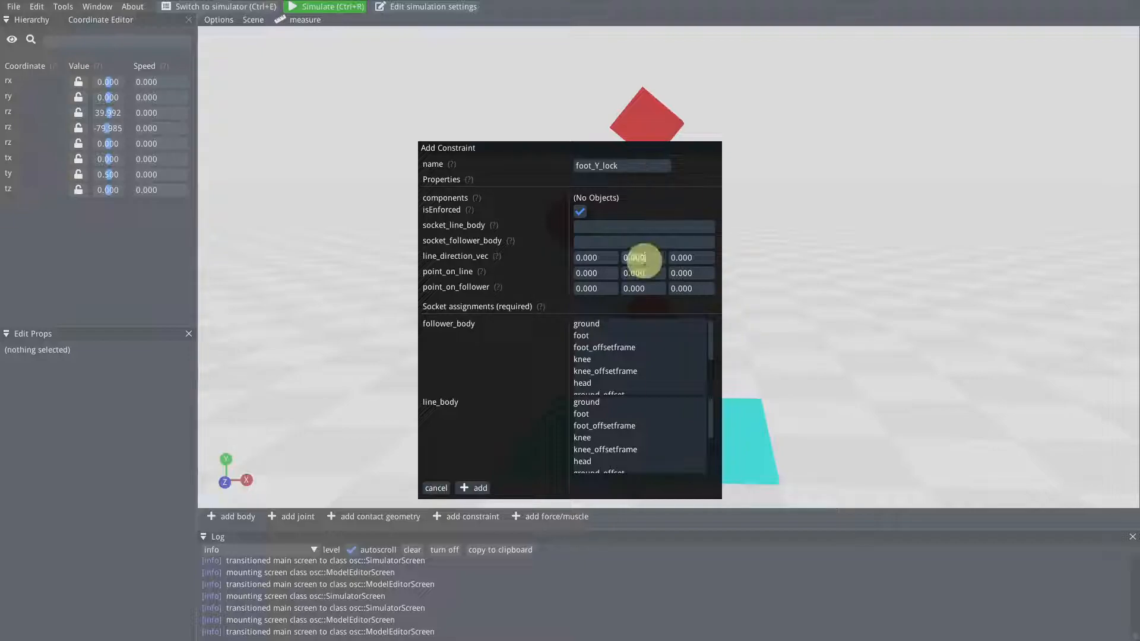
pyautogui.write('1')
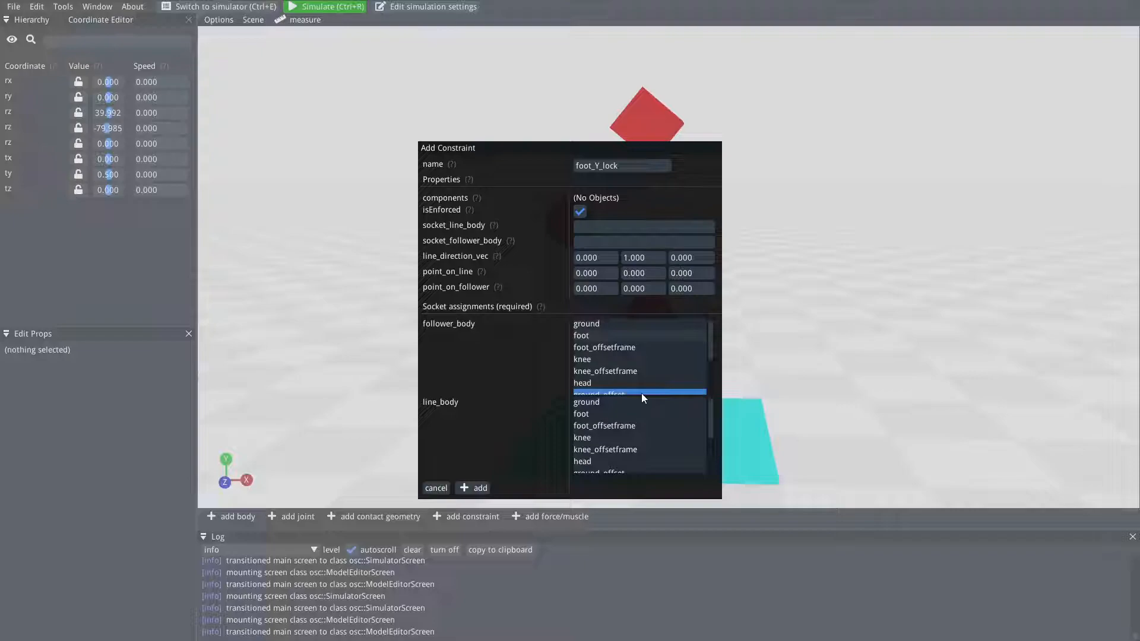
pyautogui.click(609, 407)
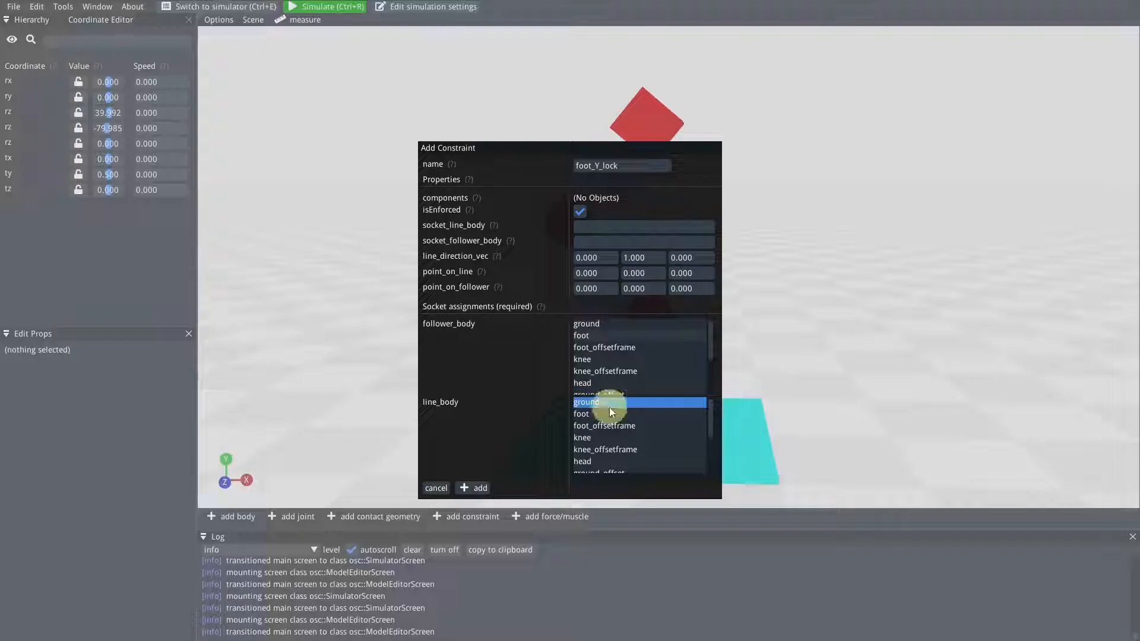
pyautogui.click(476, 488)
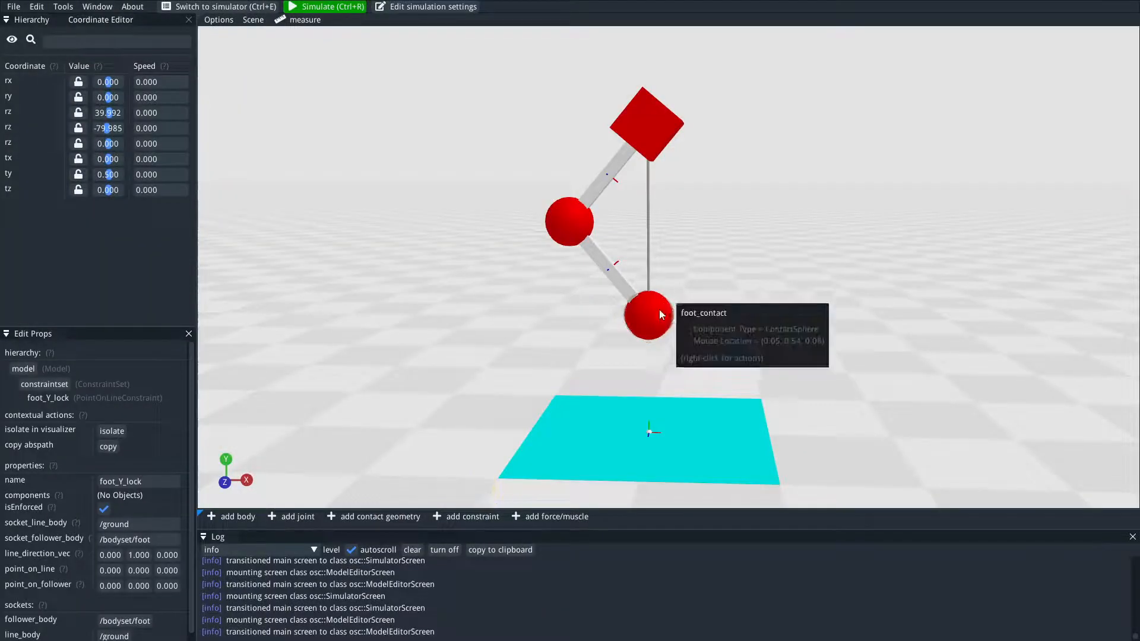
# - Check foot_Y_lock in the model hierarchy, simulate the model with the foot constrained, and return to the model editor
pyautogui.click(27, 22)
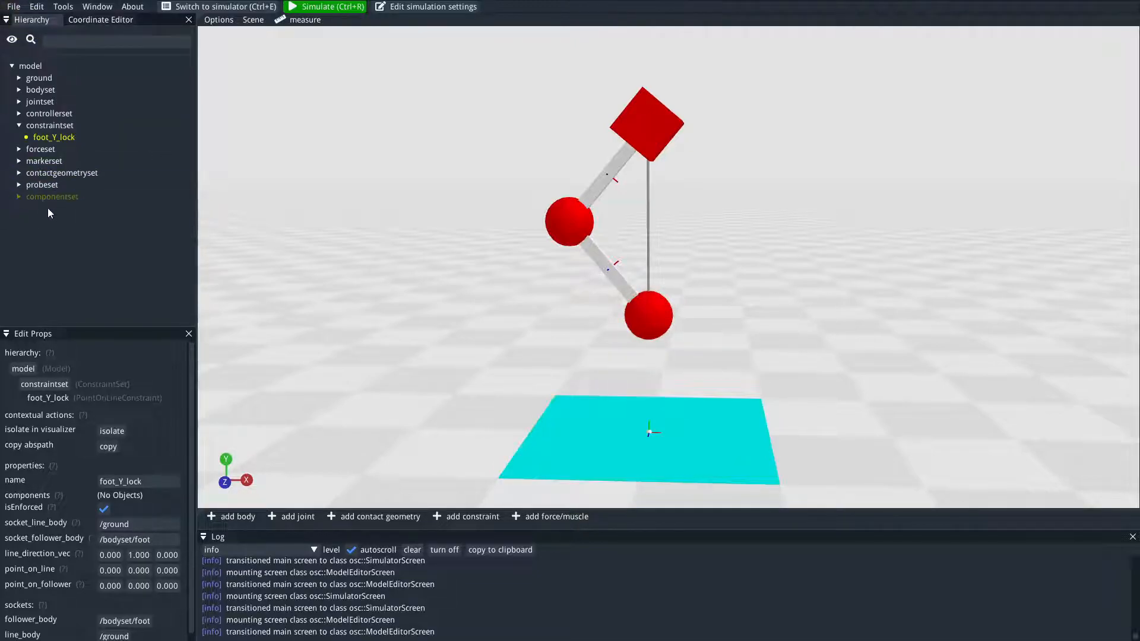
pyautogui.click(23, 128)
pyautogui.click(332, 7)
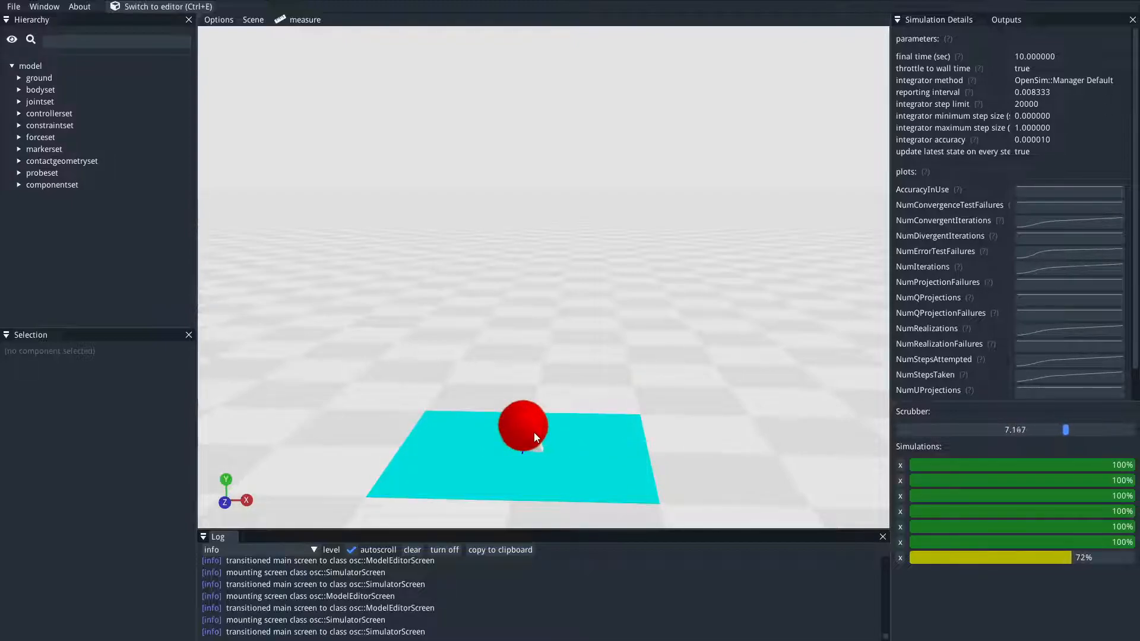
pyautogui.click(169, 7)
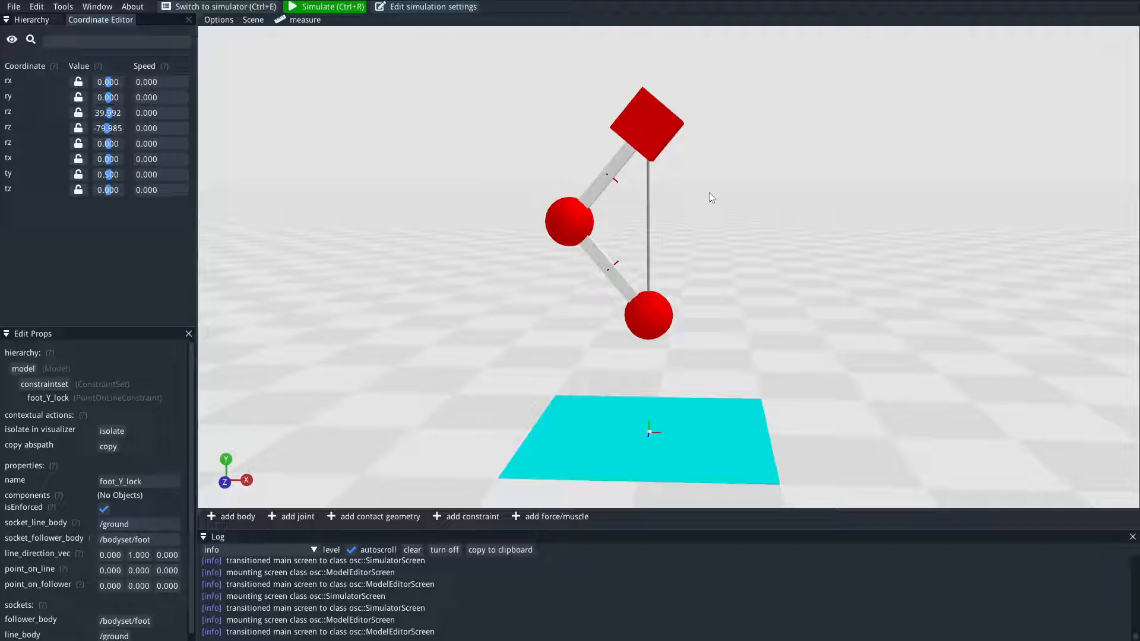
# - Start another PointOnLineConstraint and name it head_Y_lock
pyautogui.click(523, 516)
pyautogui.click(475, 516)
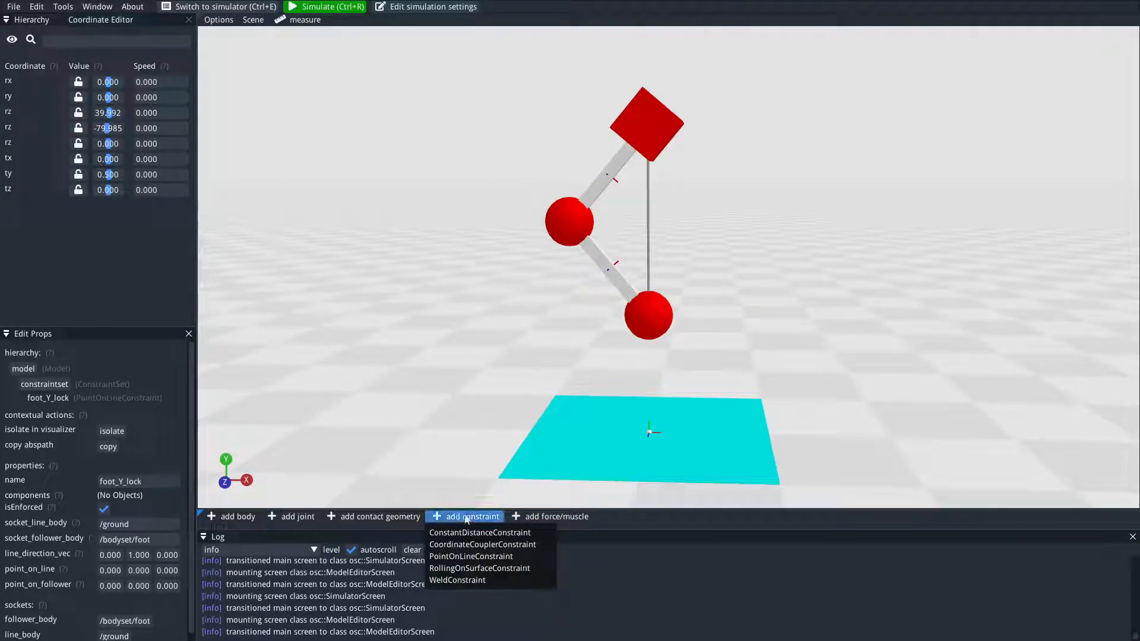
pyautogui.click(473, 553)
pyautogui.moveTo(654, 173); pyautogui.dragTo(543, 146)
pyautogui.write('head_Y_lock')
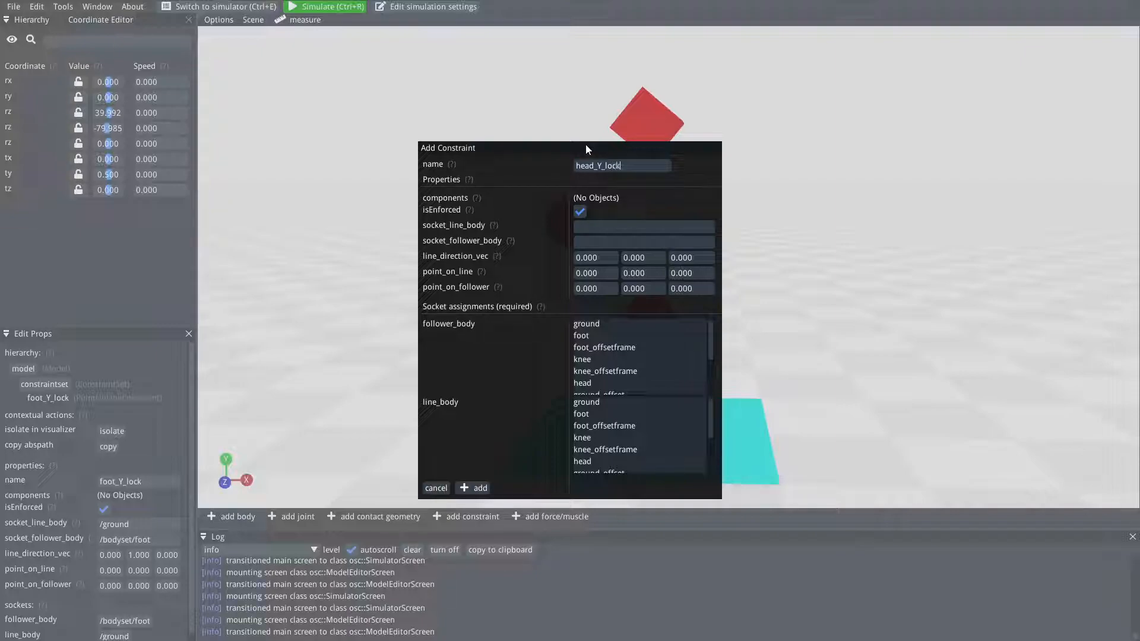
# - Set head_Y_lock's line direction to 0, 1, 0 with head as follower body and ground as line body, and add the constraint
pyautogui.click(641, 256)
pyautogui.write('1')
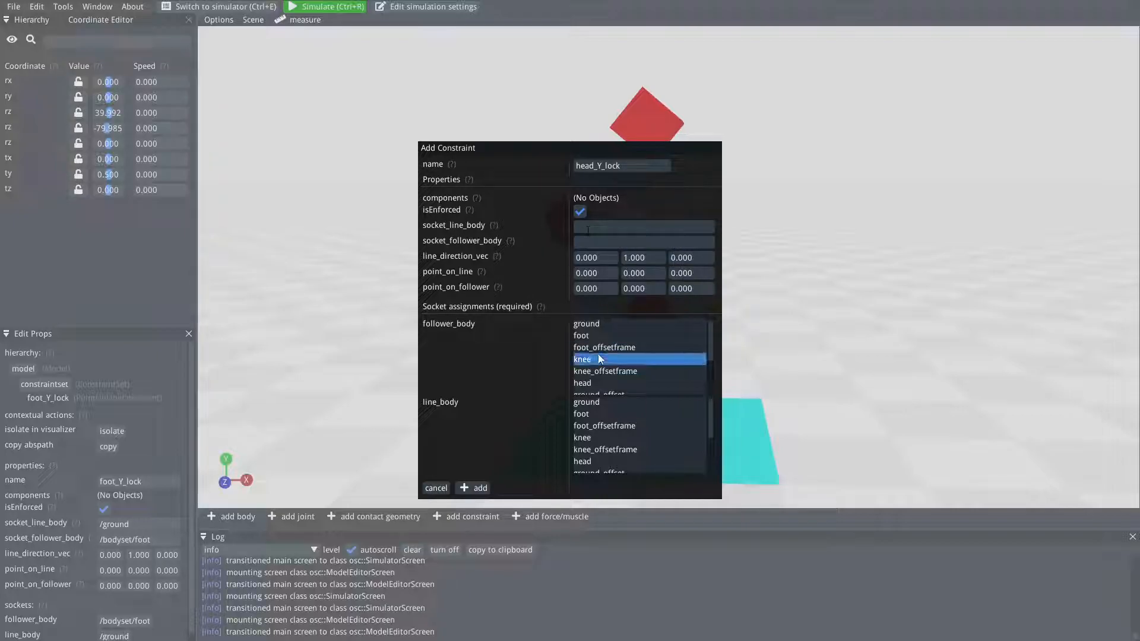
pyautogui.click(594, 383)
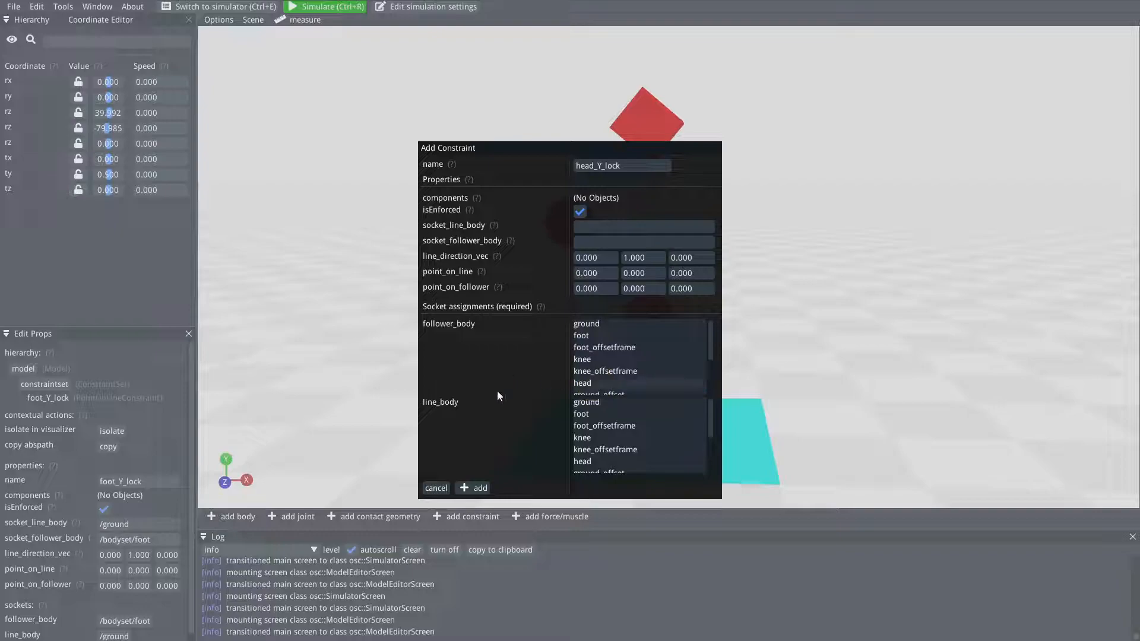
pyautogui.scroll(-1, 623, 437)
pyautogui.scroll(1, 612, 426)
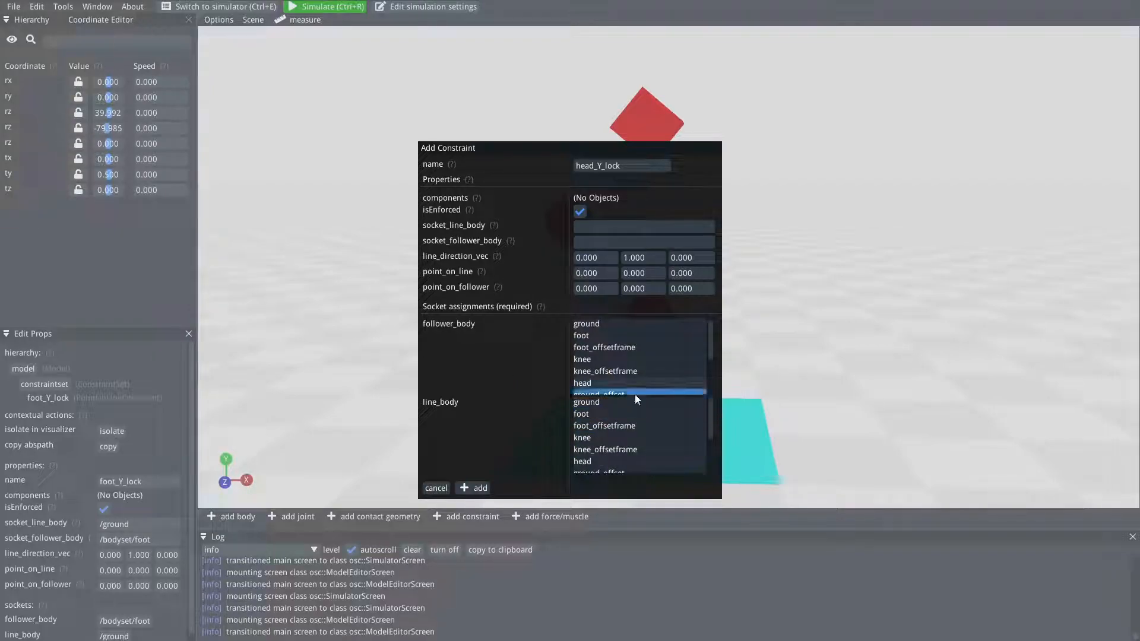
pyautogui.click(606, 404)
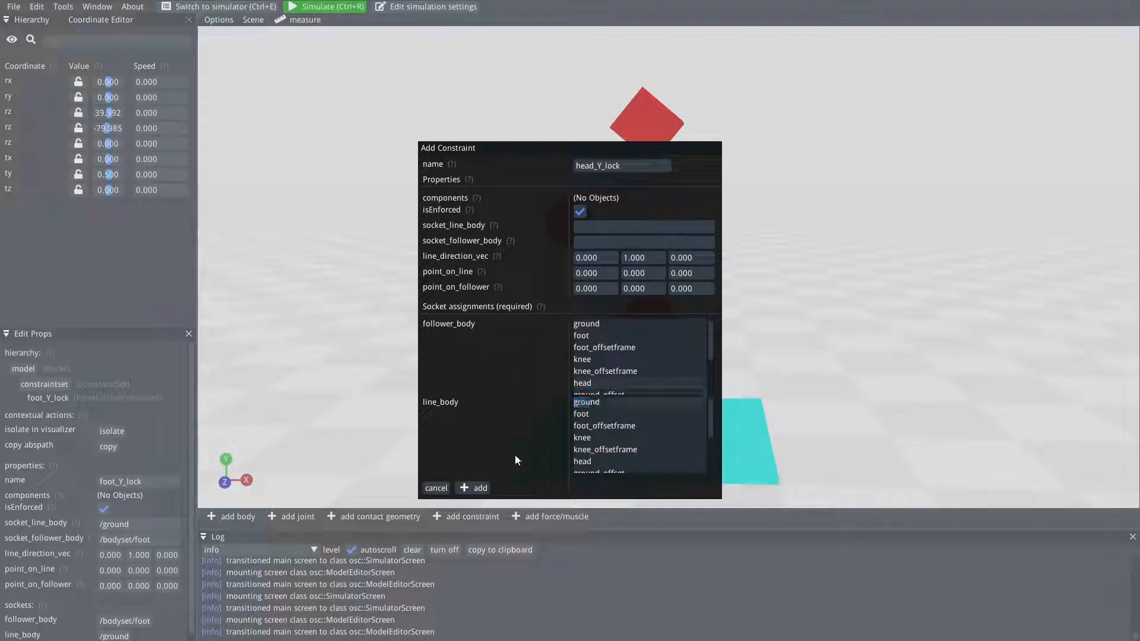
pyautogui.click(475, 488)
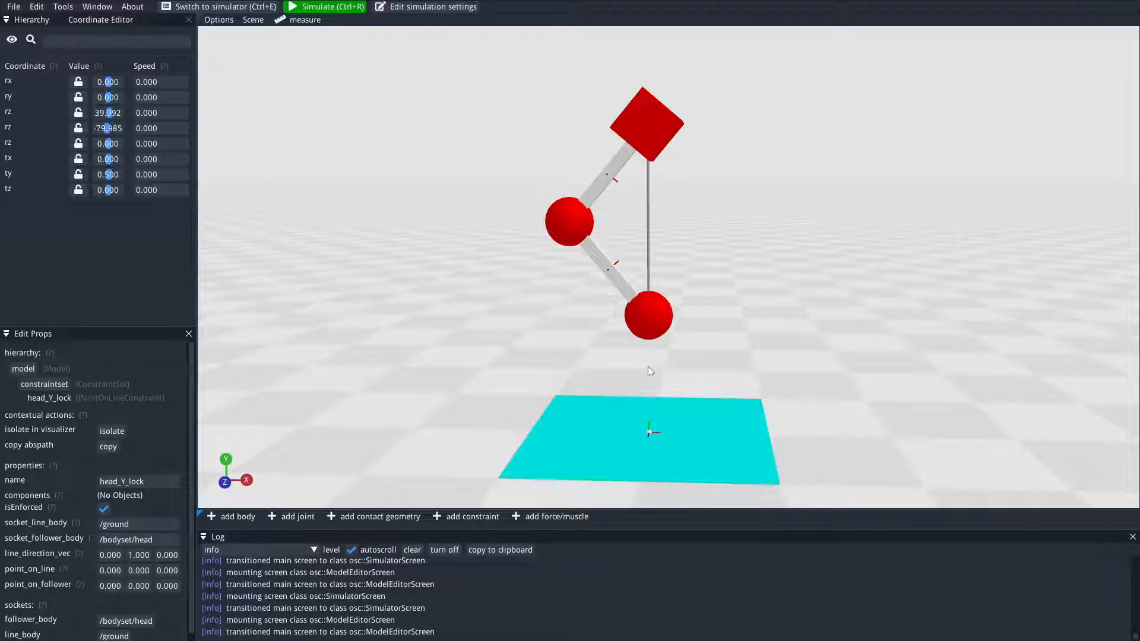
# - Simulate the model with foot and head both locked to the vertical line, inspect the motion, and return to the model editor
pyautogui.click(333, 8)
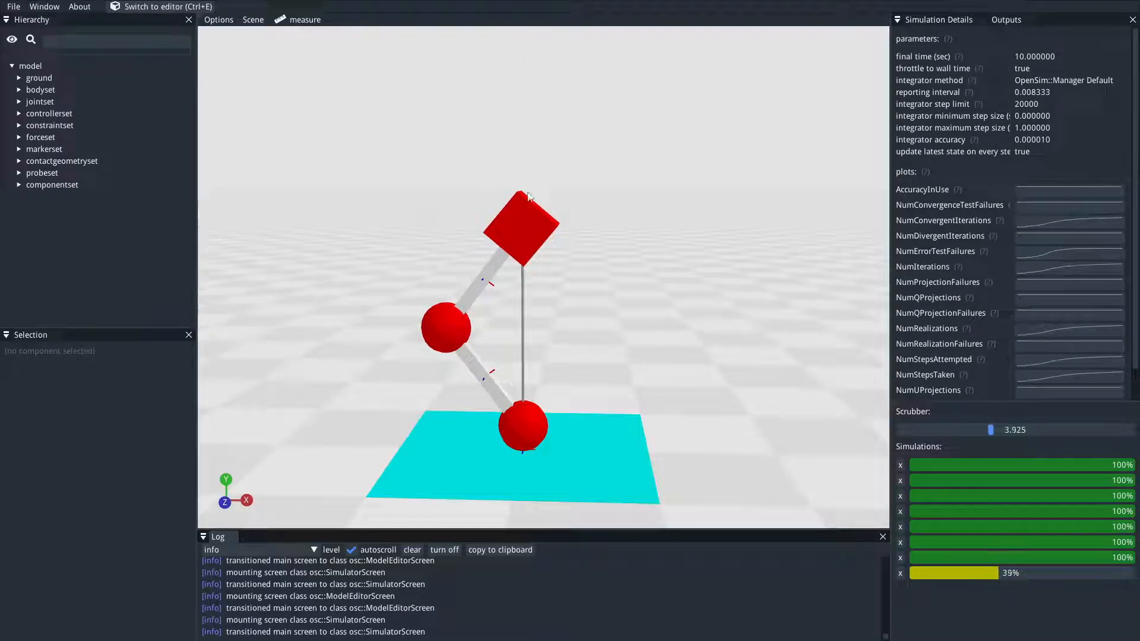
pyautogui.moveTo(620, 315); pyautogui.dragTo(594, 313)
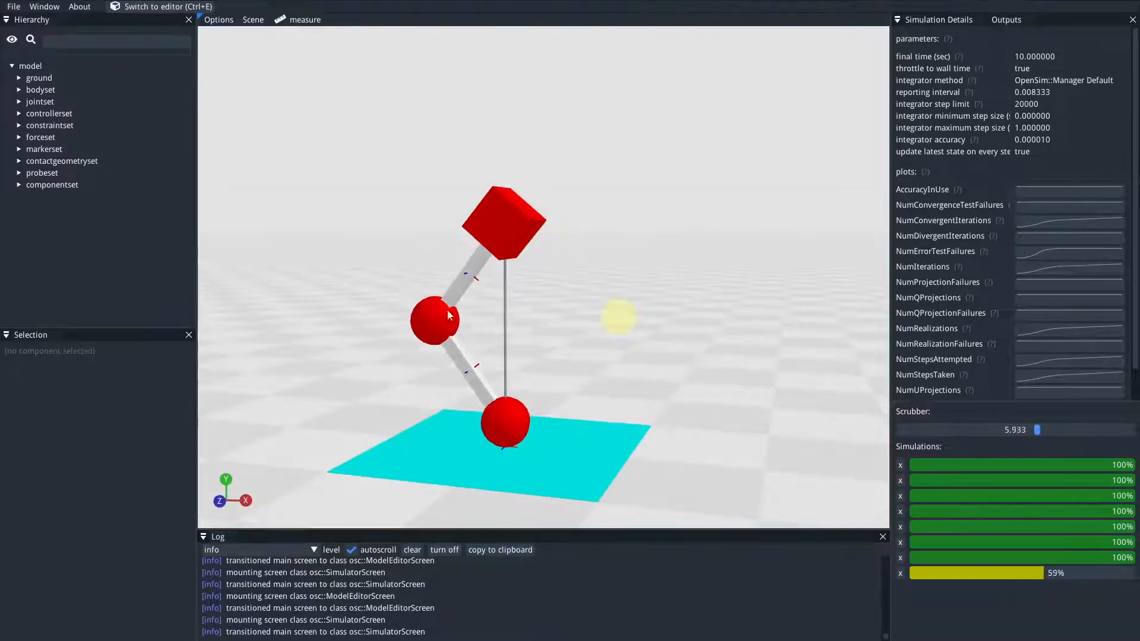
pyautogui.moveTo(572, 167); pyautogui.dragTo(533, 244)
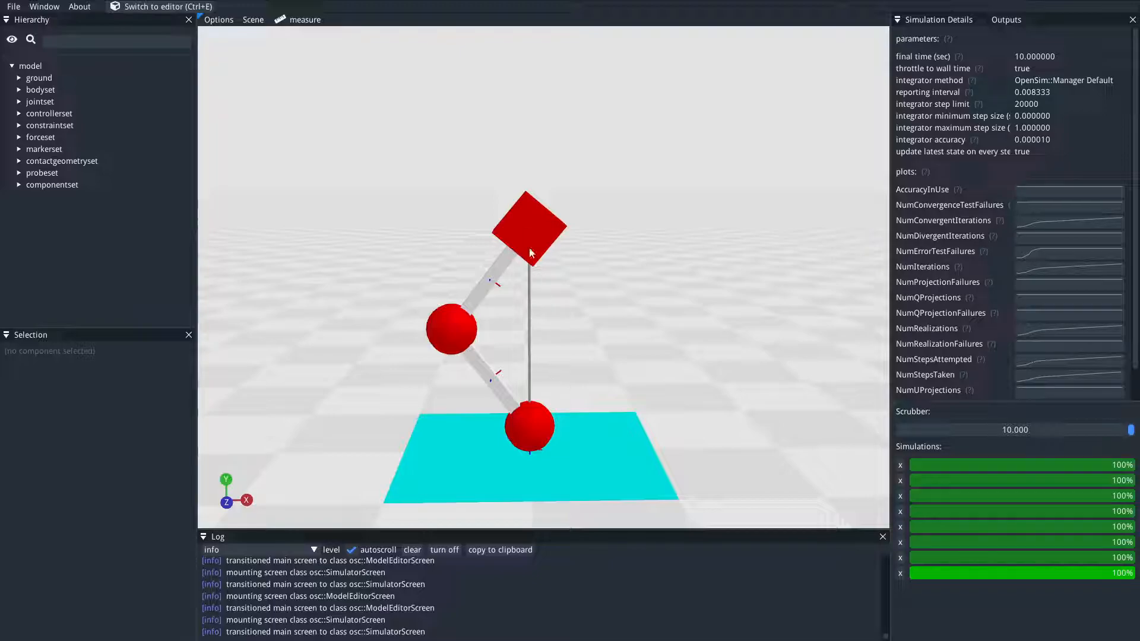
pyautogui.moveTo(640, 175); pyautogui.dragTo(645, 196)
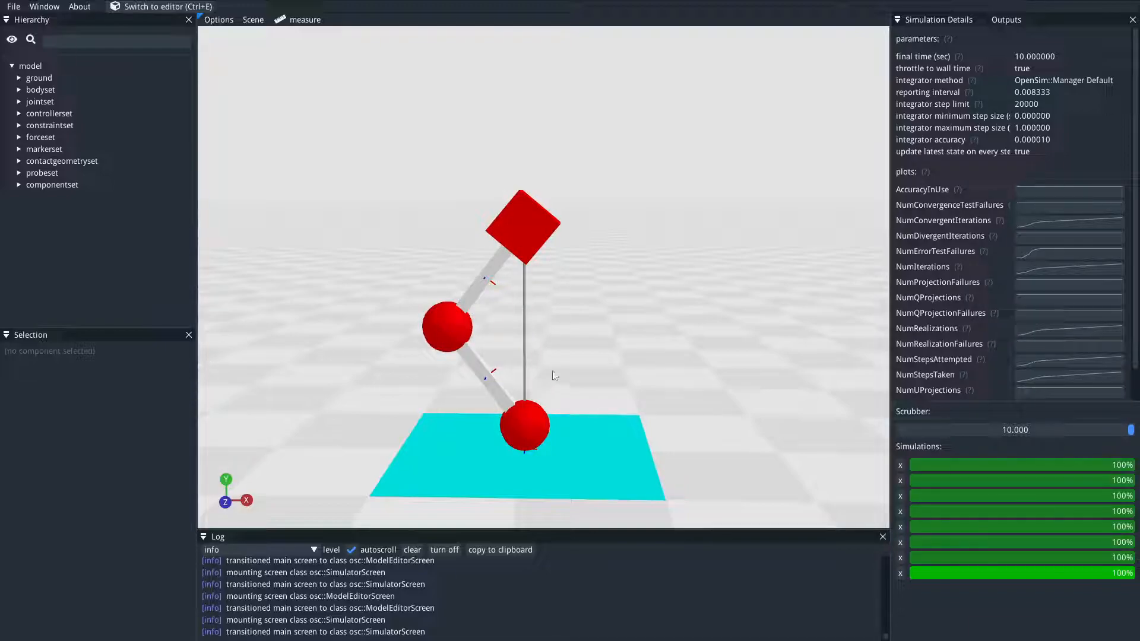
pyautogui.click(168, 11)
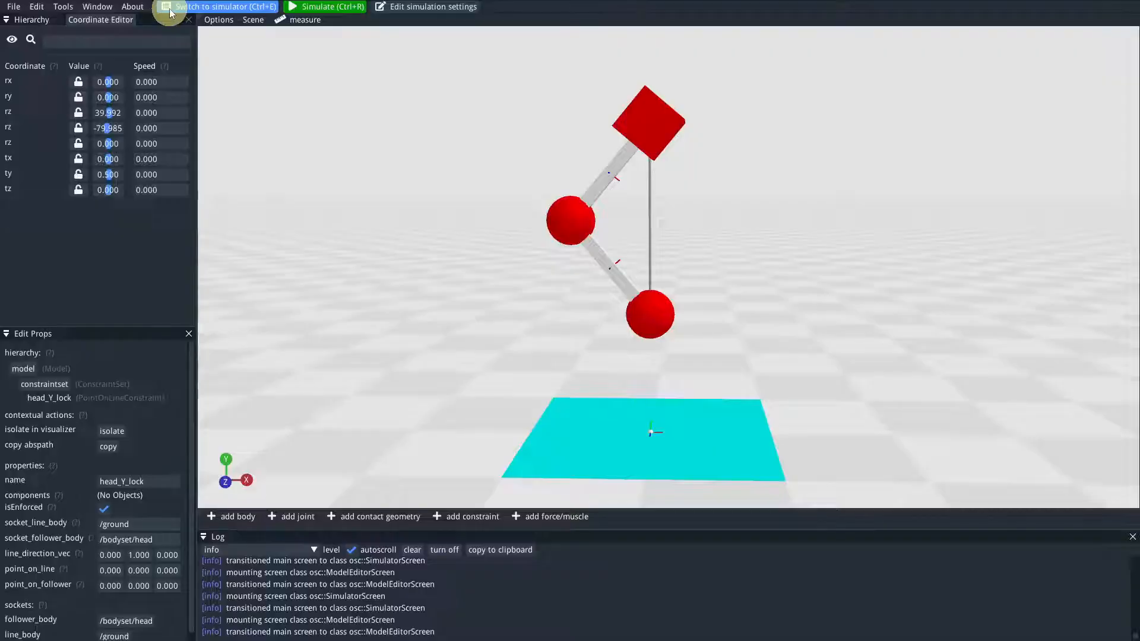
# - Set foot_to_head_spring's stiffness to 1000 and its rest length to 0.5
pyautogui.moveTo(738, 275); pyautogui.dragTo(707, 291)
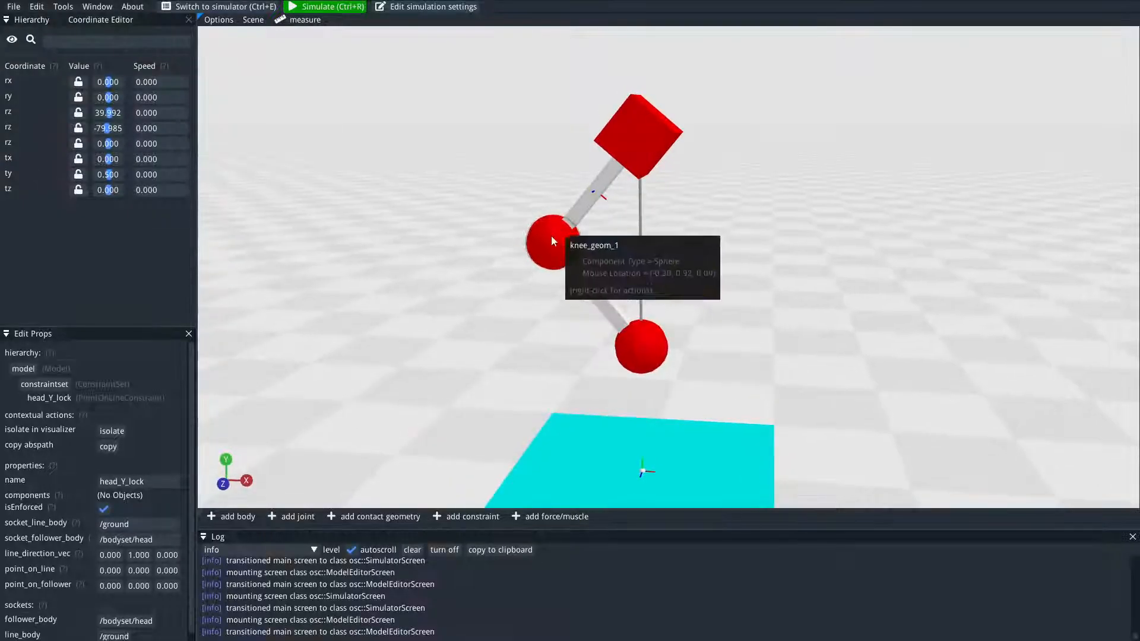
pyautogui.click(641, 209)
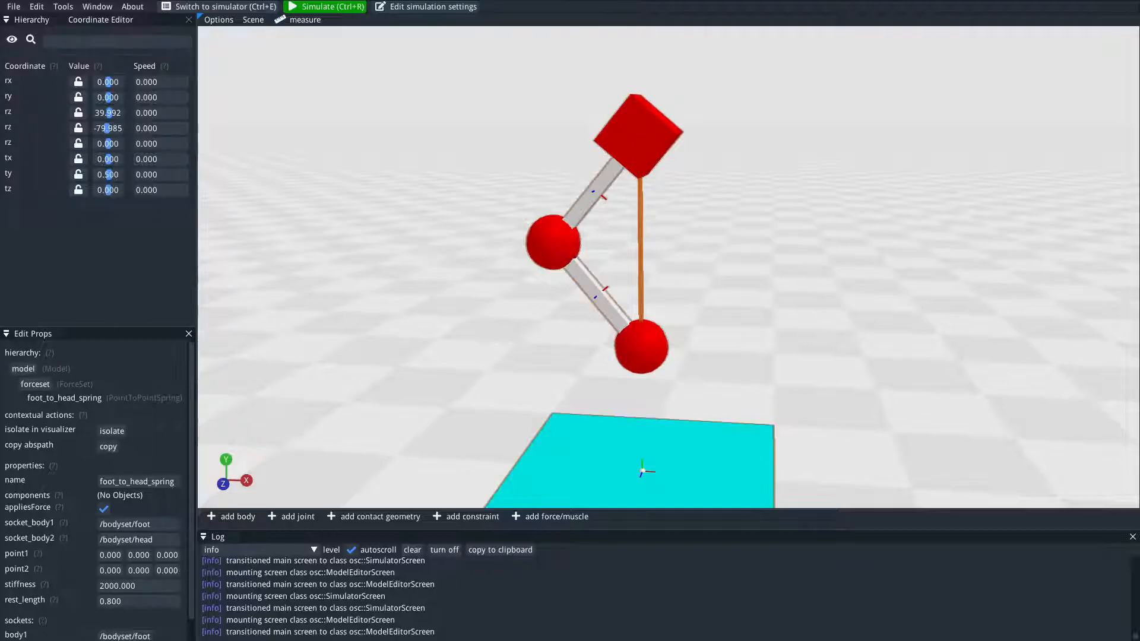
pyautogui.click(139, 585)
pyautogui.write('1000')
pyautogui.press('Return')
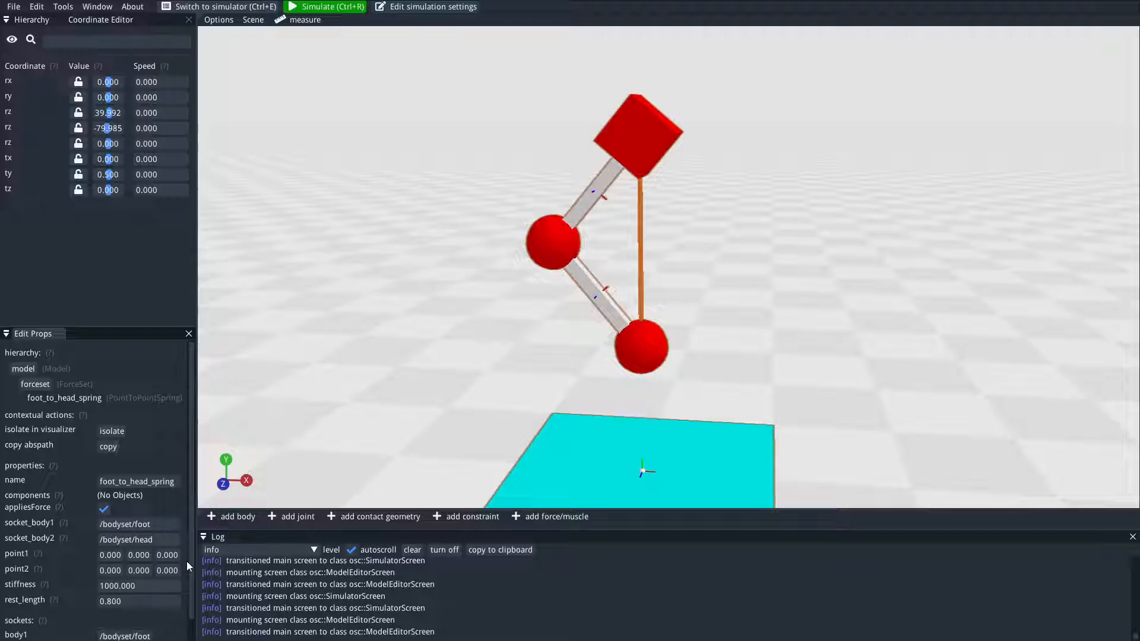
pyautogui.click(113, 600)
pyautogui.write('0.5')
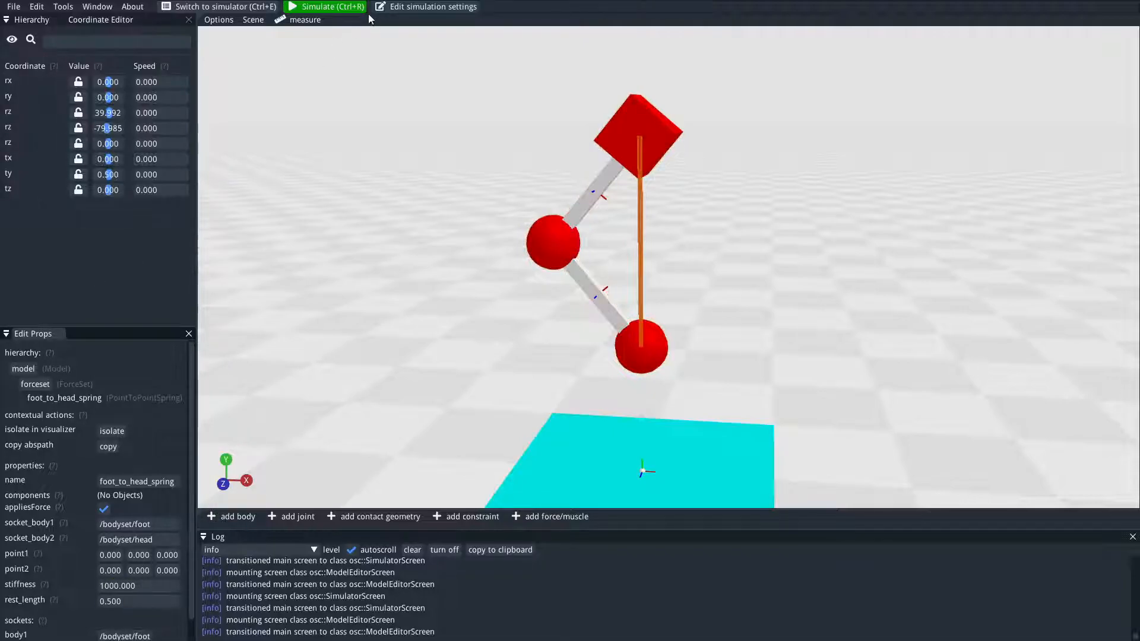
# - Simulate the model with the softer, shorter spring, return to the model editor, and clear the selection
pyautogui.click(343, 7)
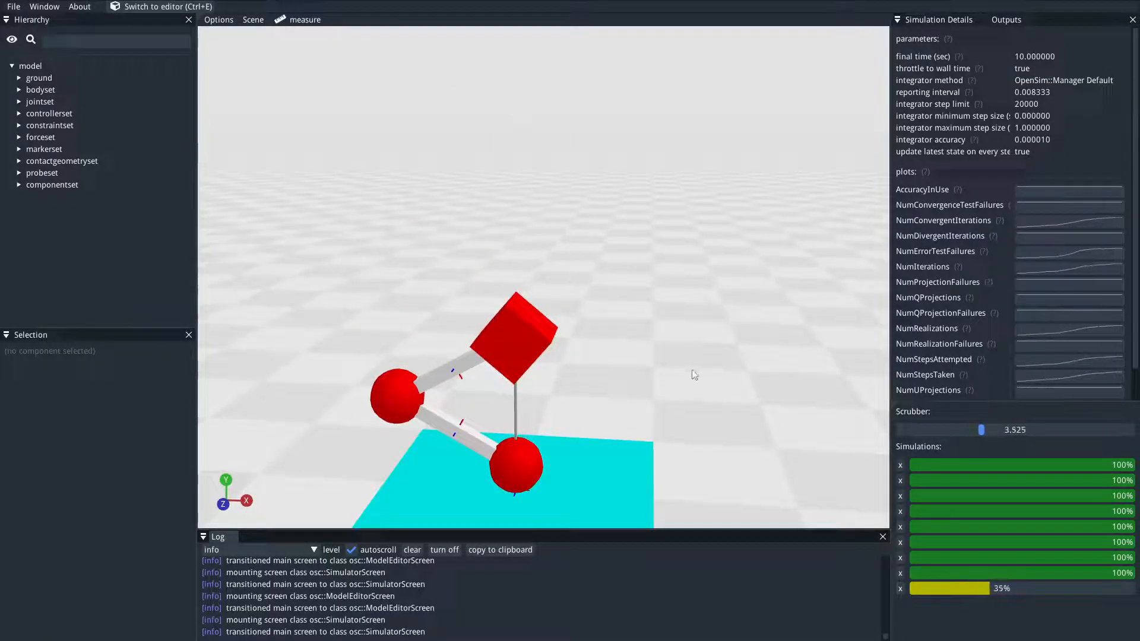
pyautogui.click(147, 7)
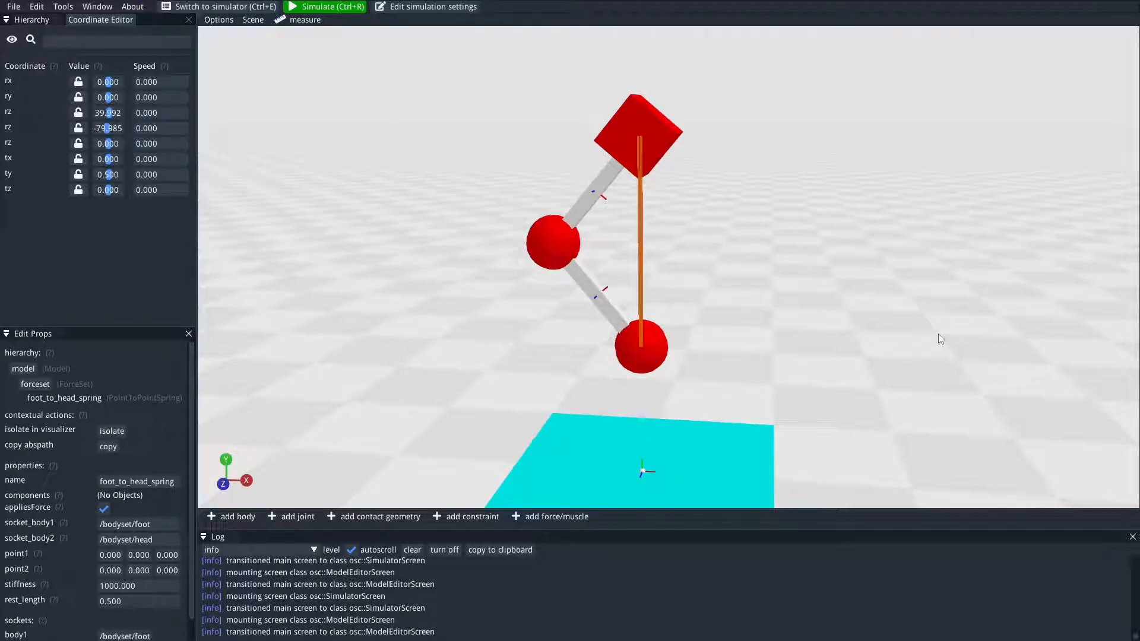
pyautogui.click(721, 223)
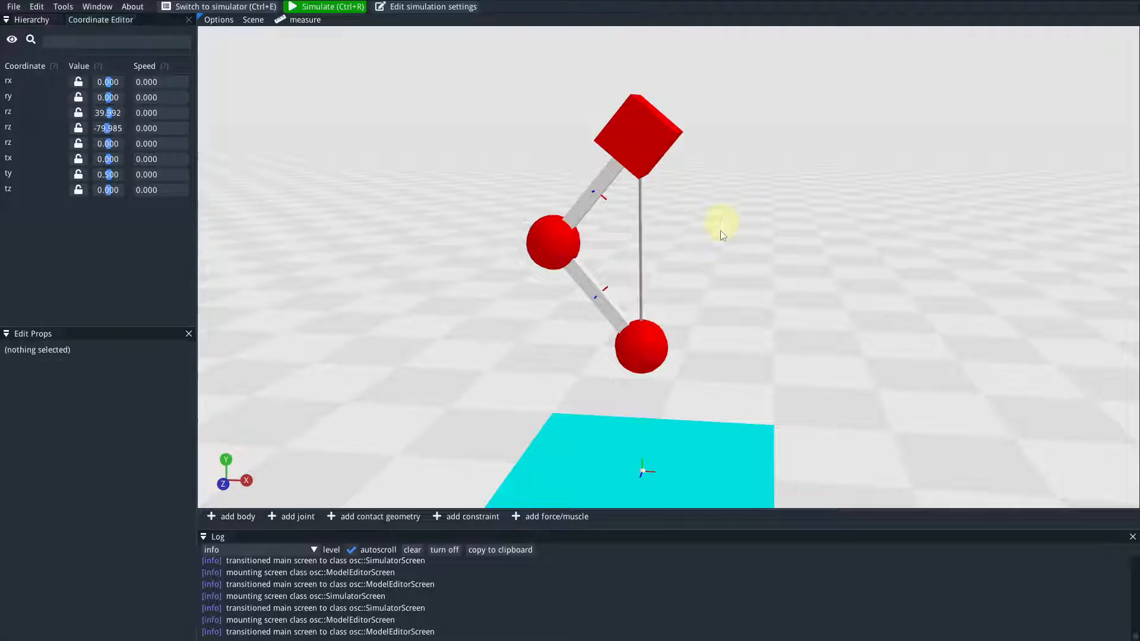
pyautogui.moveTo(728, 308); pyautogui.dragTo(735, 256)
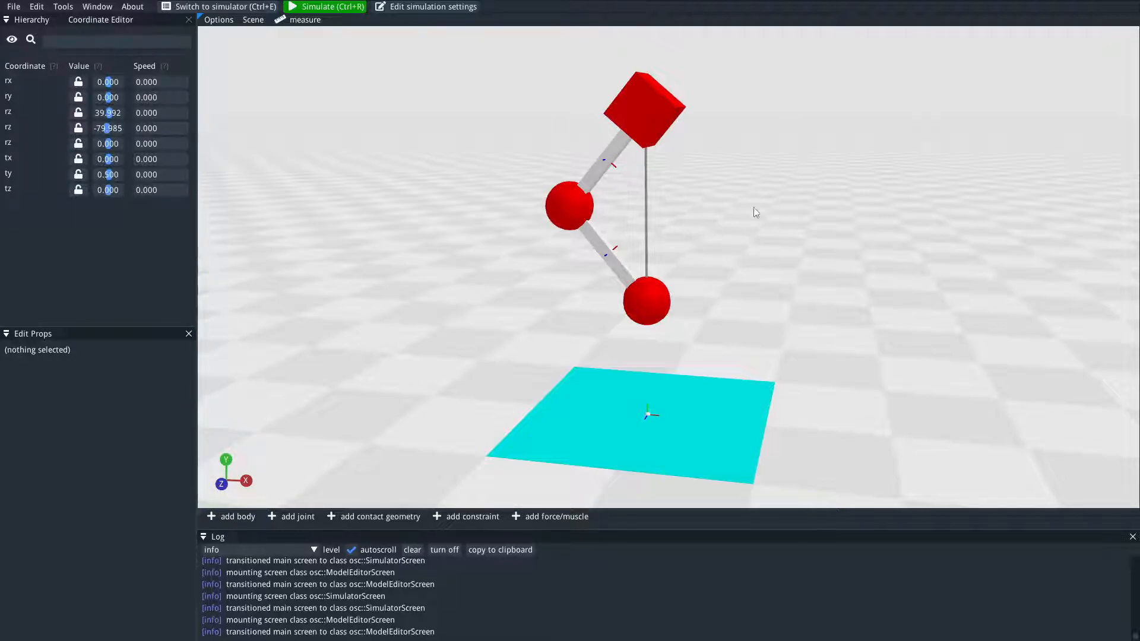
pyautogui.moveTo(718, 234); pyautogui.dragTo(775, 221)
pyautogui.moveTo(776, 211); pyautogui.dragTo(740, 269, button='right')
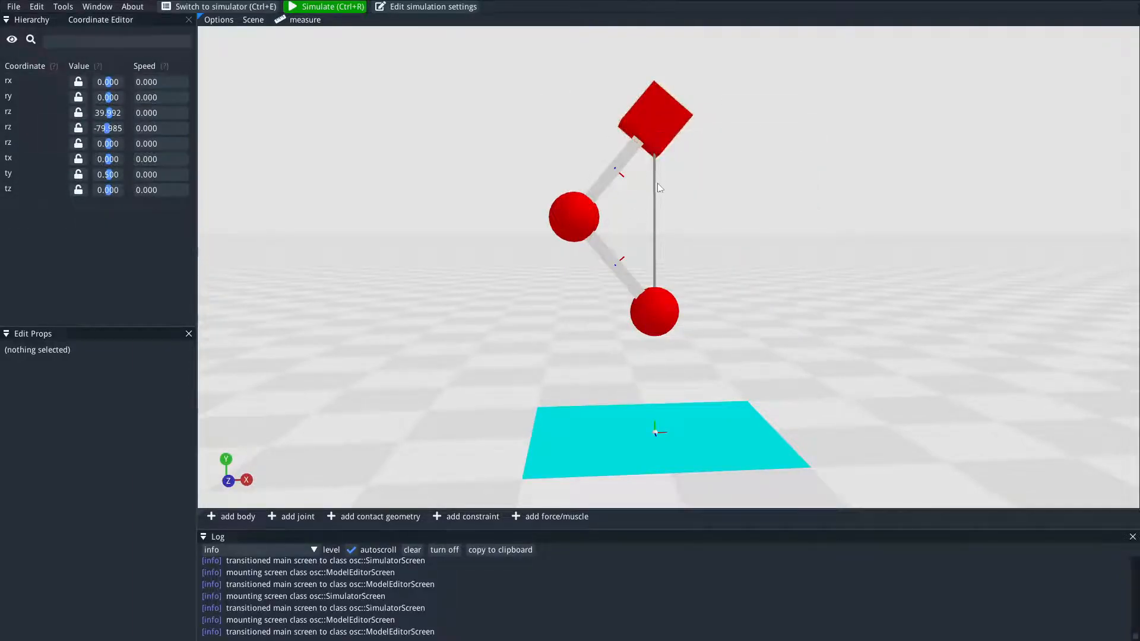
pyautogui.moveTo(789, 267); pyautogui.dragTo(779, 288)
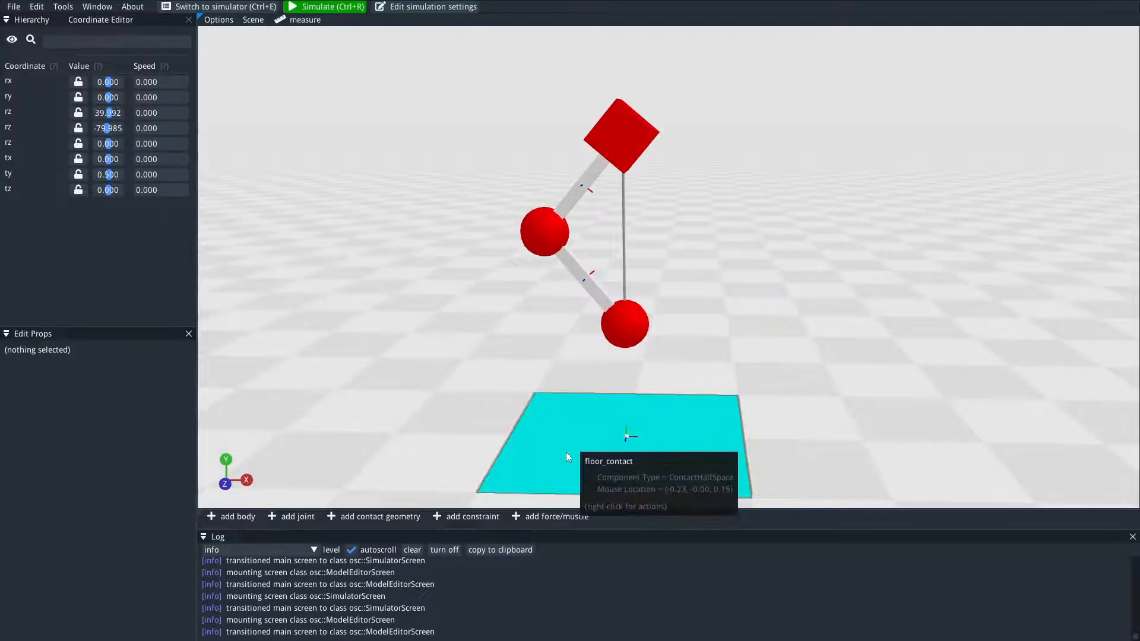
pyautogui.moveTo(682, 331); pyautogui.dragTo(606, 422)
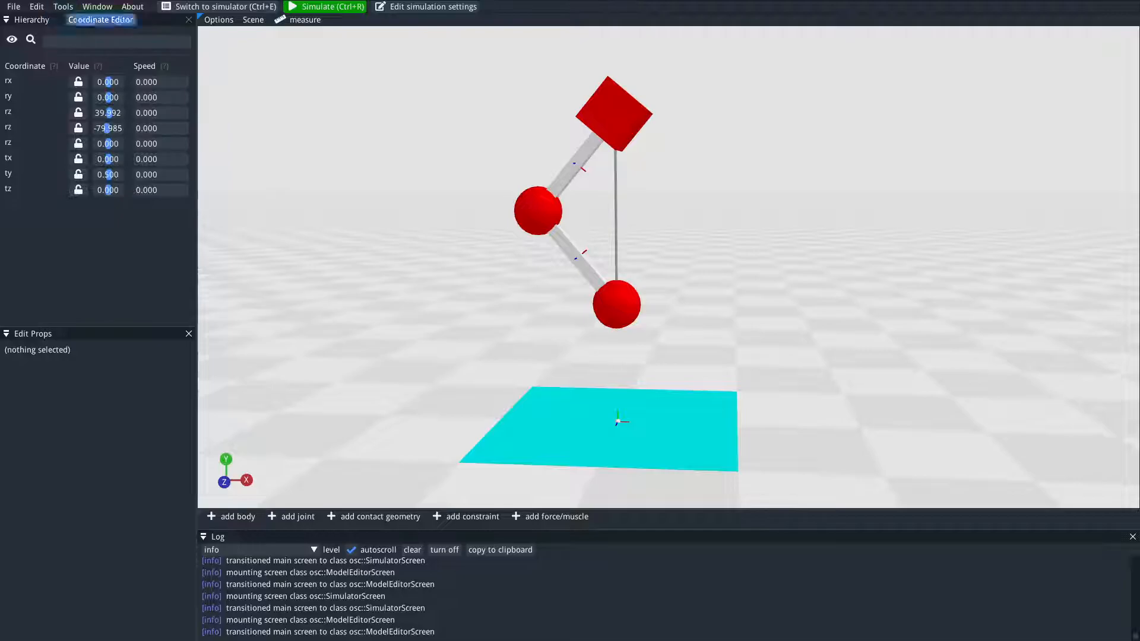
# - Save the model to the Desktop as an .osim file named bouncing_block
pyautogui.click(16, 7)
pyautogui.click(59, 82)
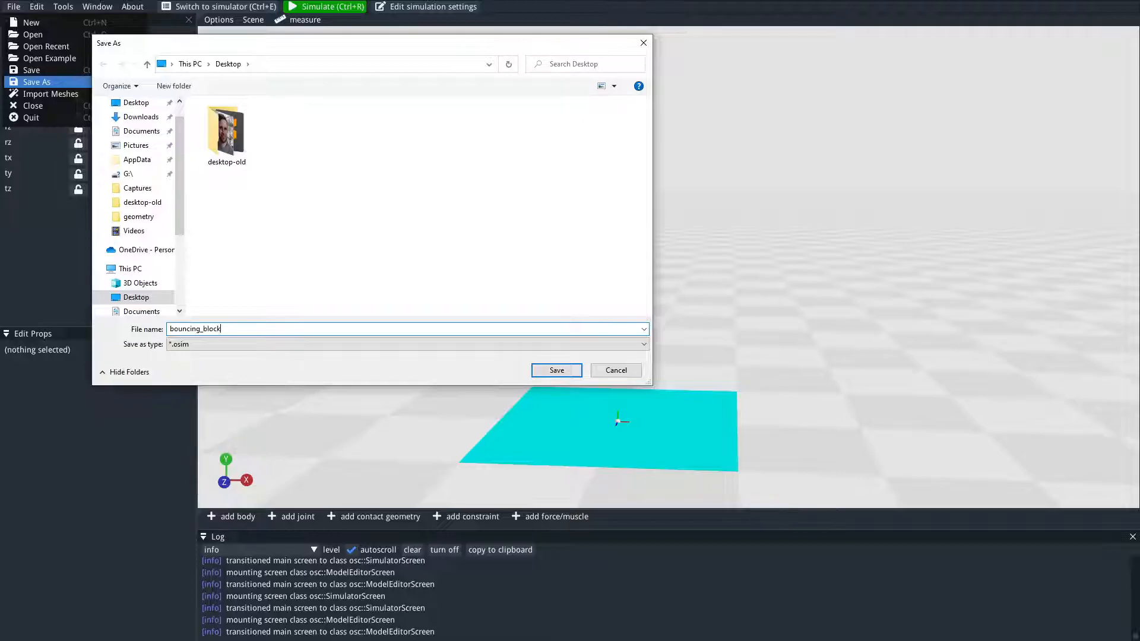
pyautogui.press('Return')
# - Launch OpenSim 4.2 and switch to its window
pyautogui.press('super')
pyautogui.write('op')
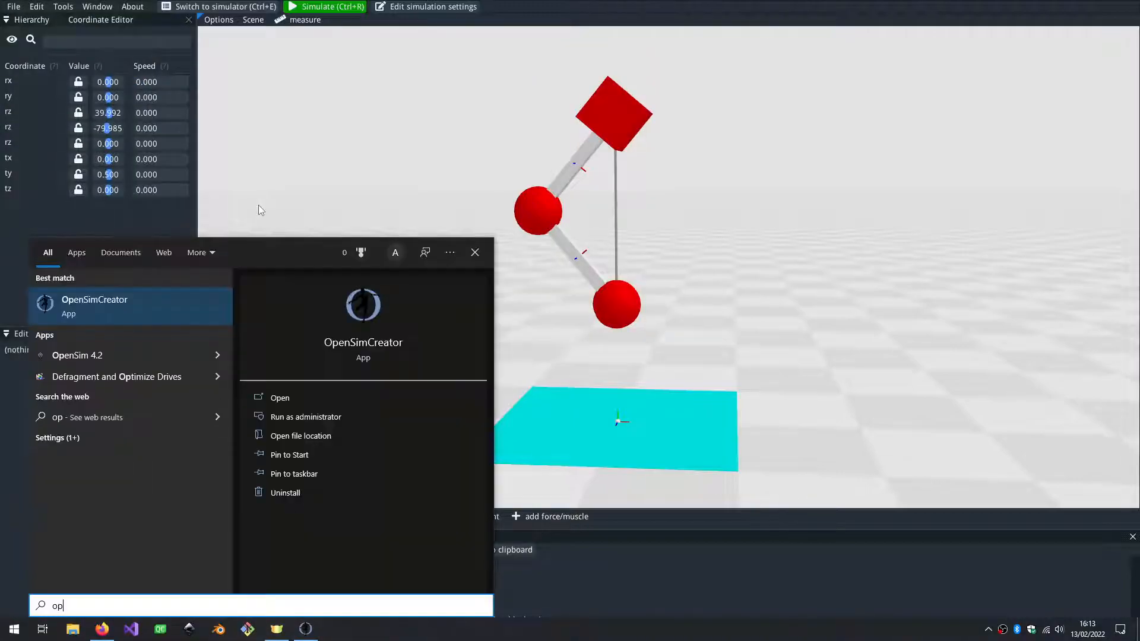
pyautogui.write('ensim 4')
pyautogui.press('Return')
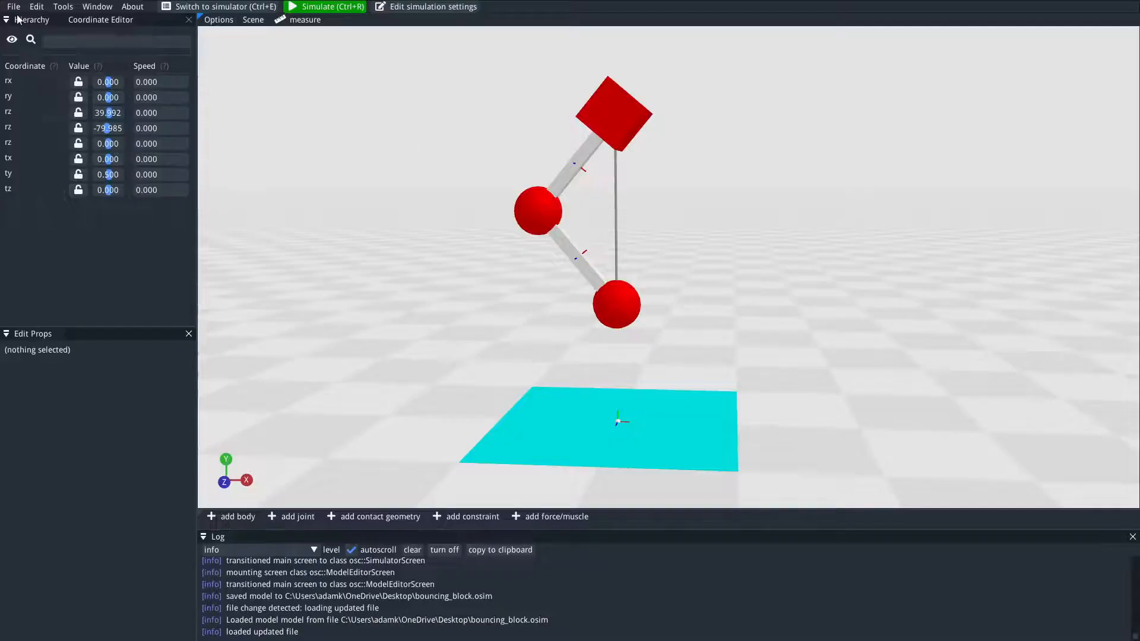
pyautogui.hotkey('alt', 'Tab')
pyautogui.click(254, 289)
# - Open the saved bouncing_block.osim model from the Desktop in OpenSim
pyautogui.click(7, 19)
pyautogui.click(27, 31)
pyautogui.doubleClick(499, 236)
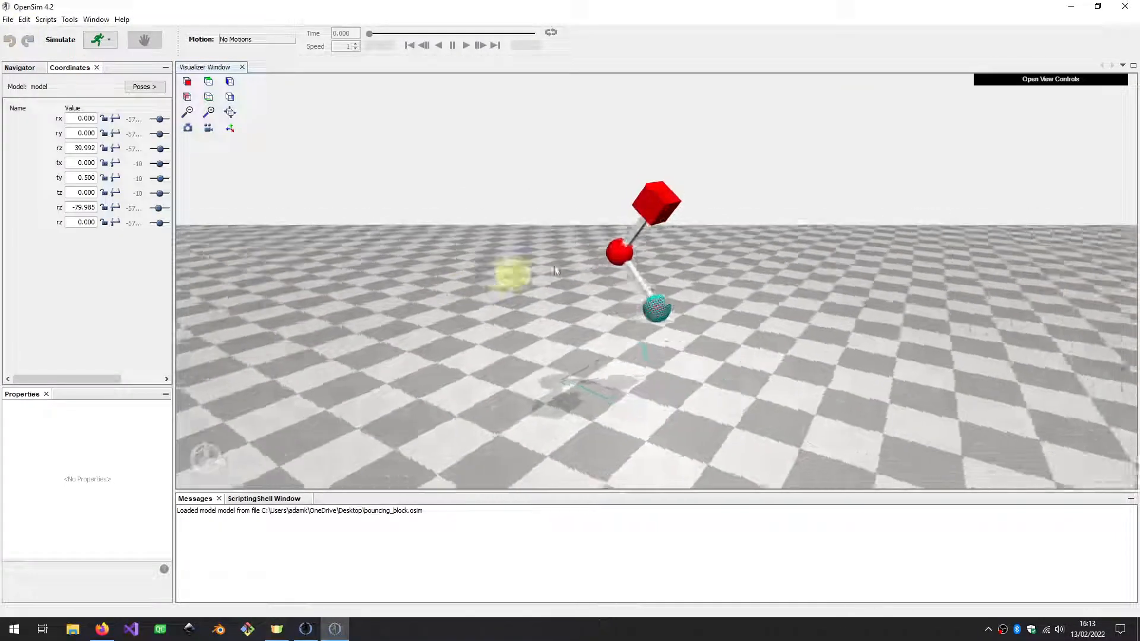
# - Play back a forward simulation of the bouncing block model in OpenSim and switch back to OpenSim Creator
pyautogui.moveTo(555, 270); pyautogui.dragTo(611, 264)
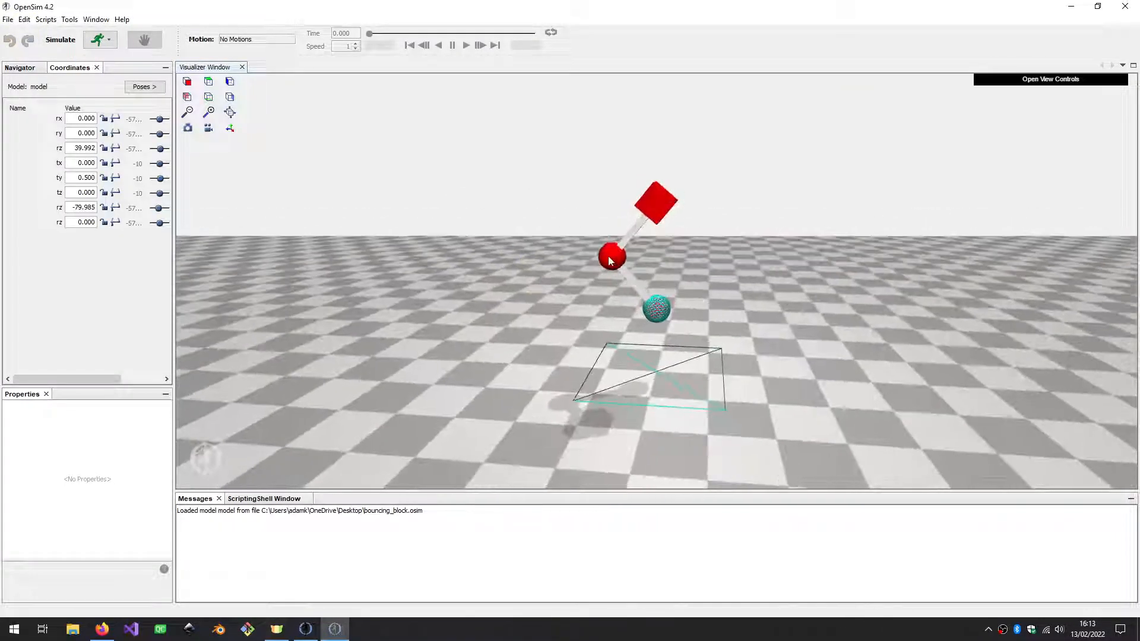
pyautogui.scroll(5, 524, 333)
pyautogui.scroll(-4, 524, 333)
pyautogui.moveTo(524, 333); pyautogui.dragTo(478, 318)
pyautogui.scroll(1, 479, 318)
pyautogui.scroll(-1, 478, 318)
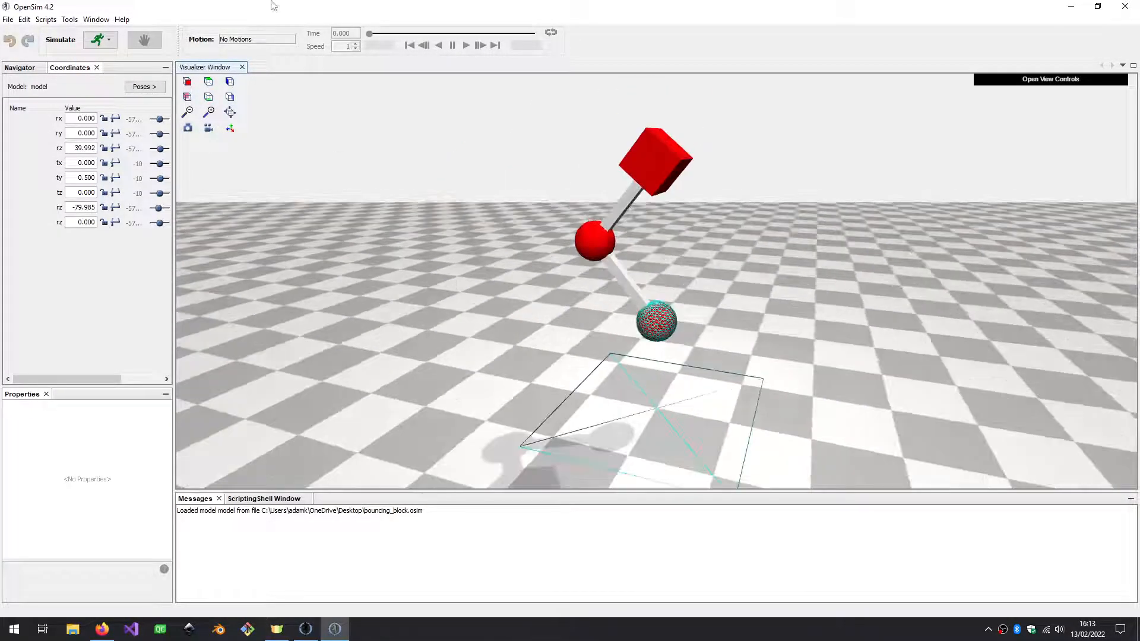
pyautogui.click(98, 40)
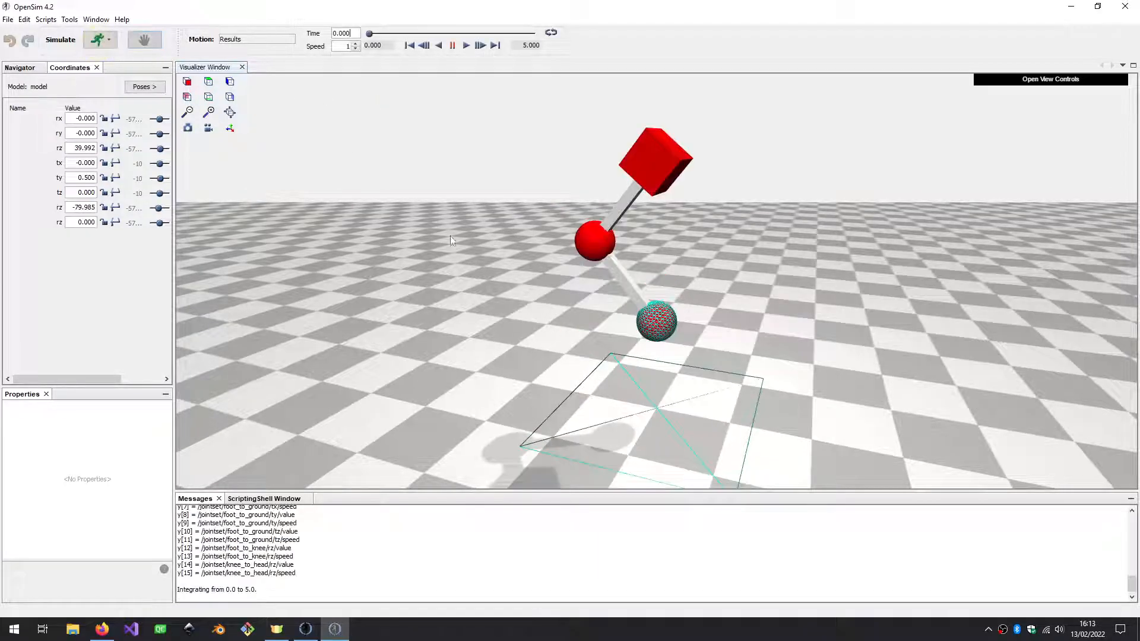
pyautogui.click(466, 46)
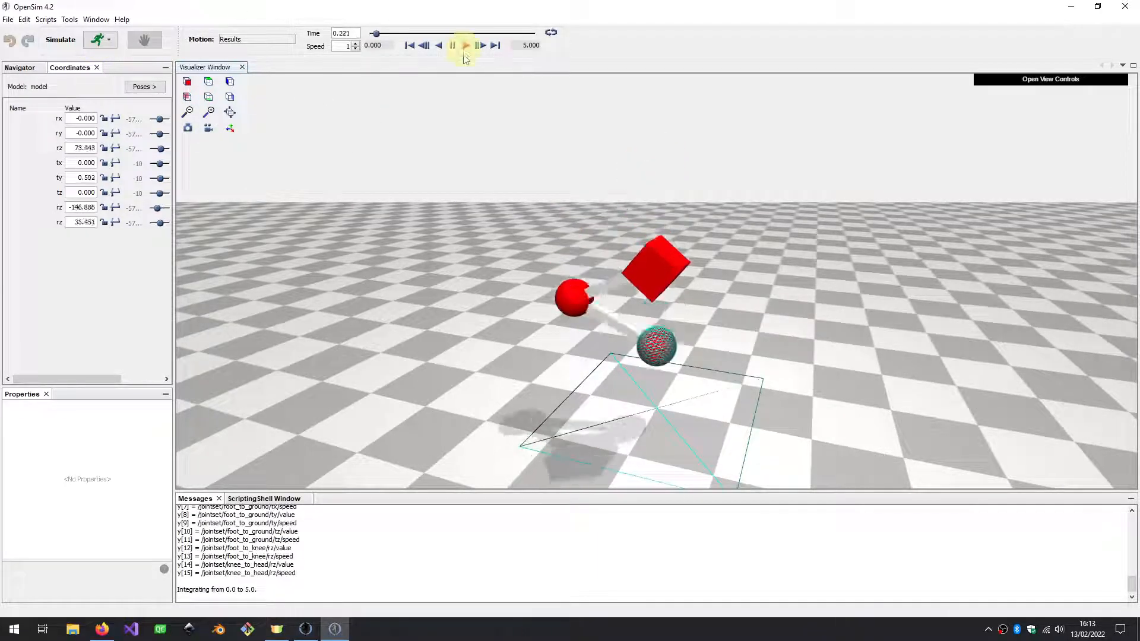
pyautogui.moveTo(694, 237); pyautogui.dragTo(712, 257)
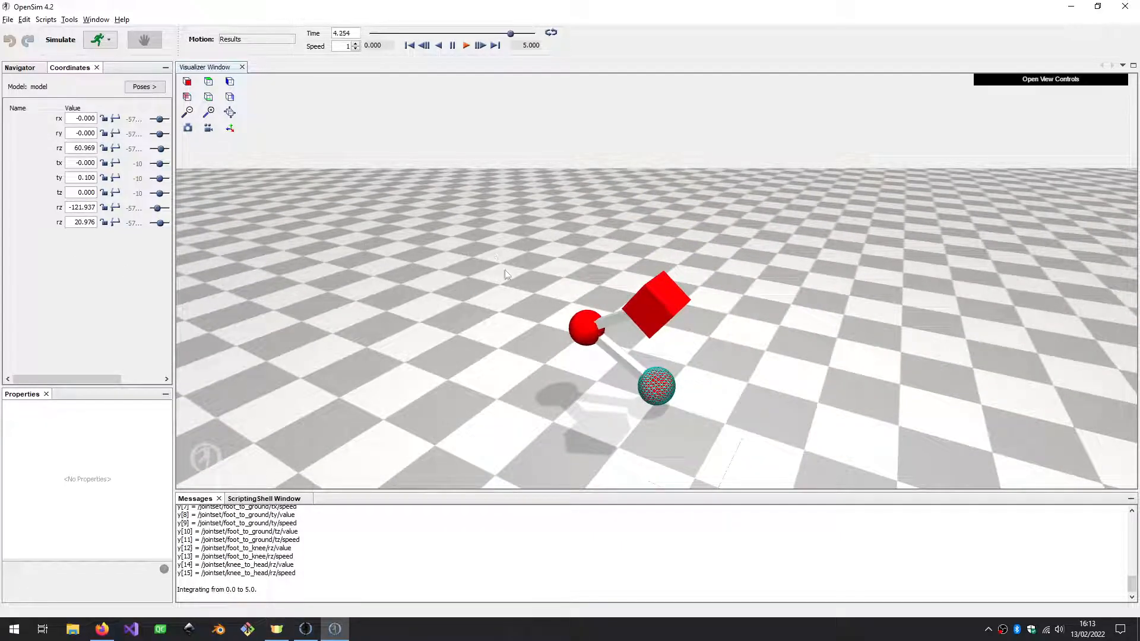
pyautogui.hotkey('alt', 'Tab')
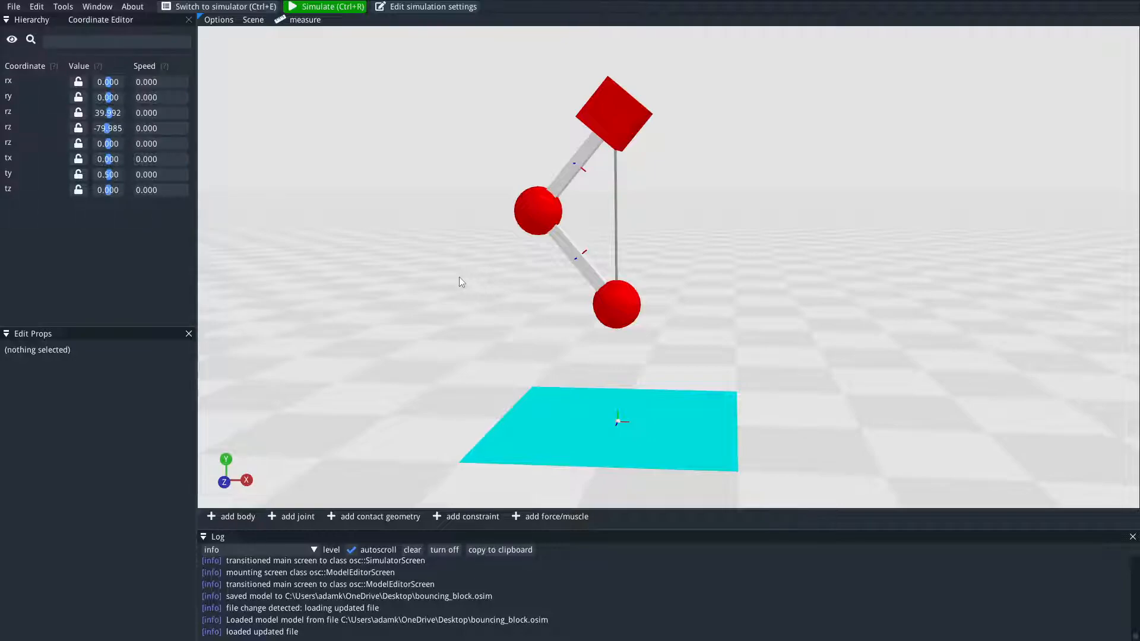
pyautogui.moveTo(553, 340)
pyautogui.mouseDown()
pyautogui.moveTo(508, 350)
pyautogui.moveTo(560, 349)
pyautogui.mouseUp()
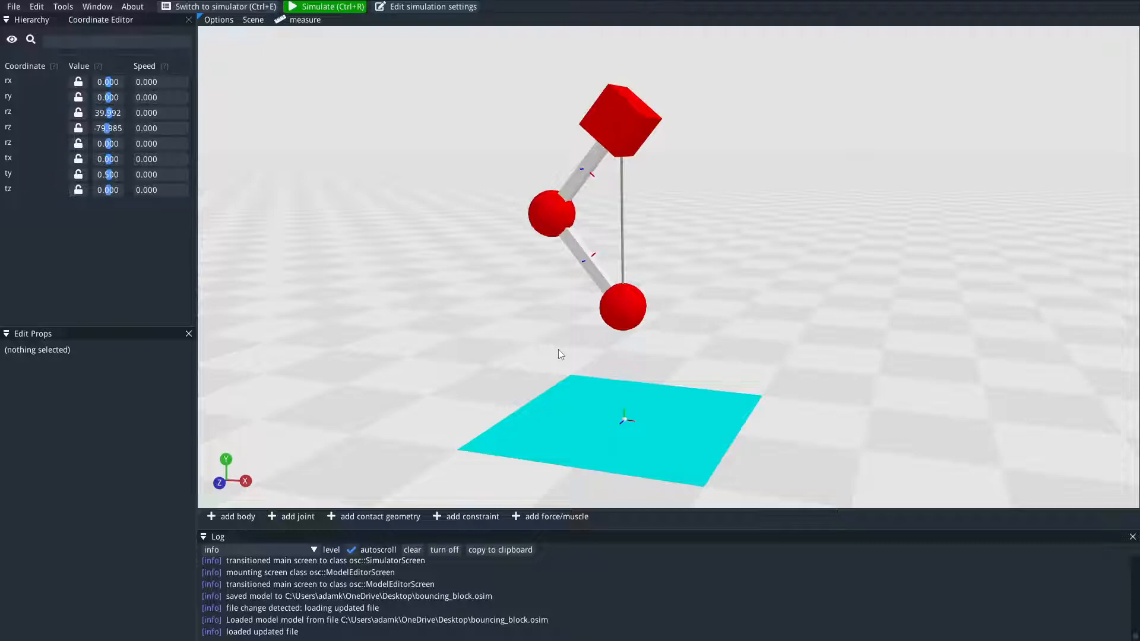